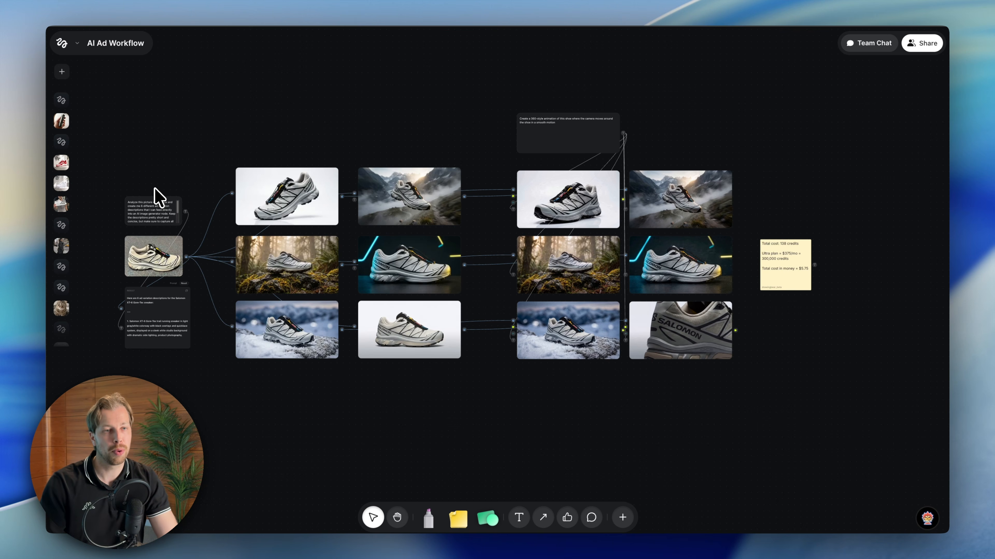
# - Examine the ad workflow from the source shoe nodes through the image variations to the video nodes and the cost note
pyautogui.scroll(10, 157, 198)
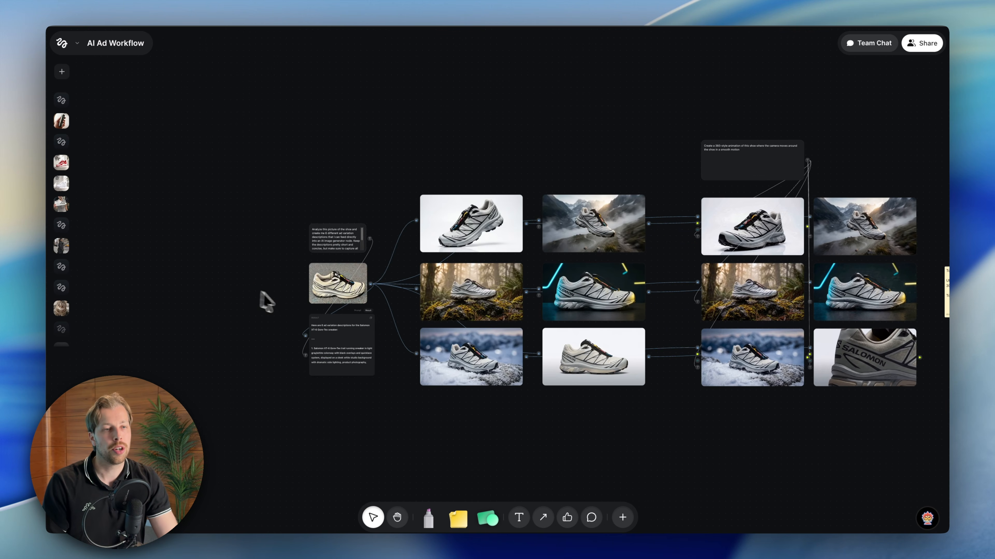
pyautogui.scroll(3, 368, 277)
pyautogui.scroll(-6, 417, 244)
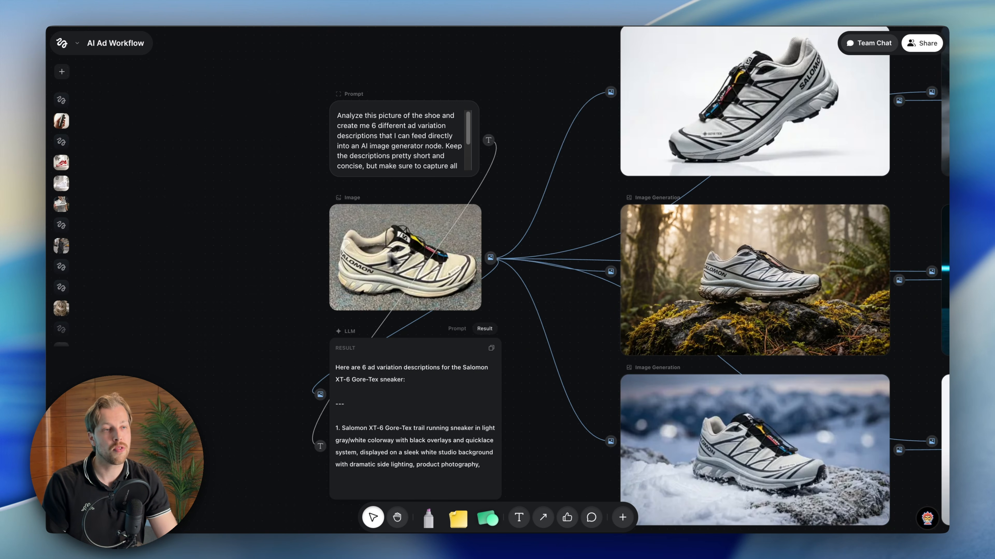
pyautogui.hscroll(6, 422, 241)
pyautogui.scroll(-4, 423, 242)
pyautogui.scroll(-1, 423, 241)
pyautogui.hscroll(3, 455, 240)
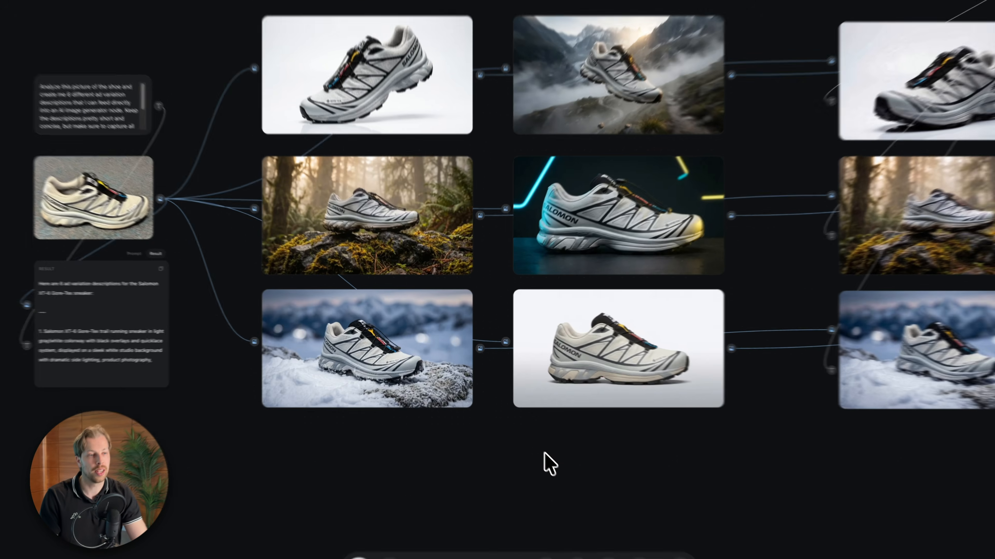
pyautogui.moveTo(521, 425); pyautogui.dragTo(370, 113)
pyautogui.click(730, 485)
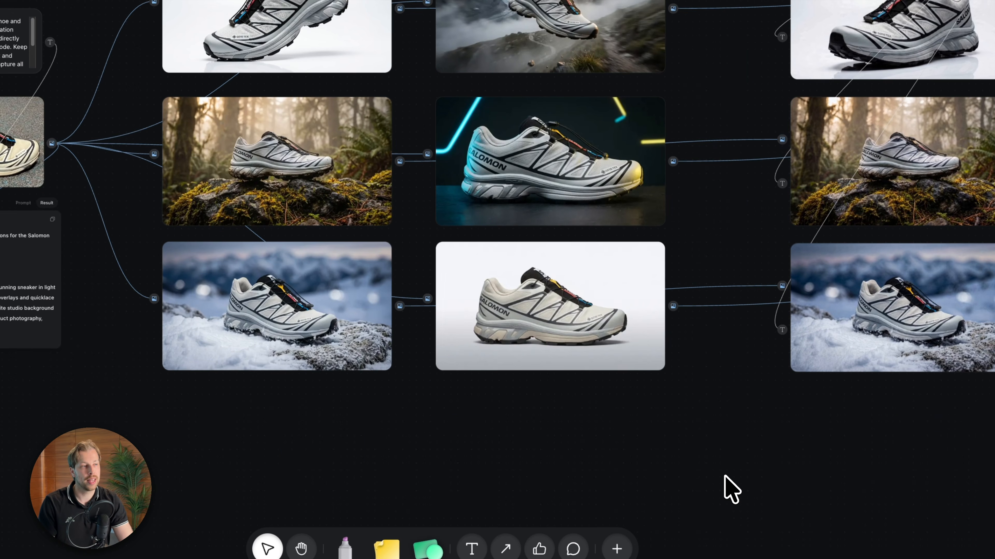
pyautogui.hscroll(10, 725, 475)
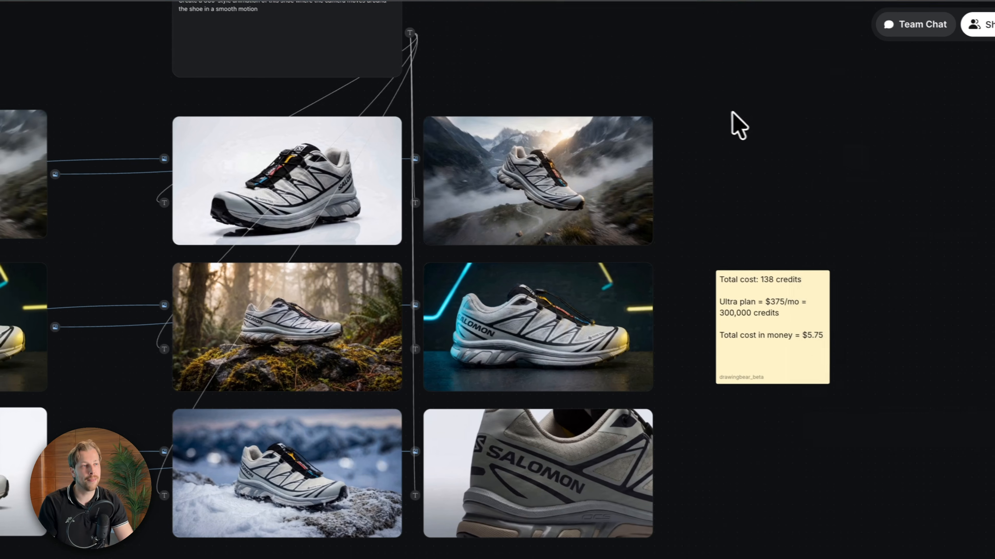
pyautogui.moveTo(536, 190)
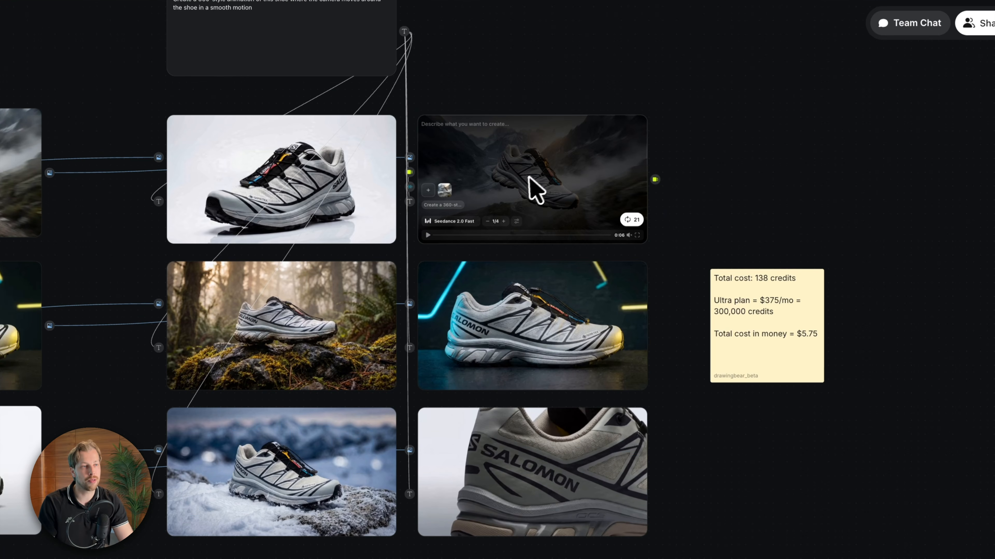
pyautogui.click(431, 235)
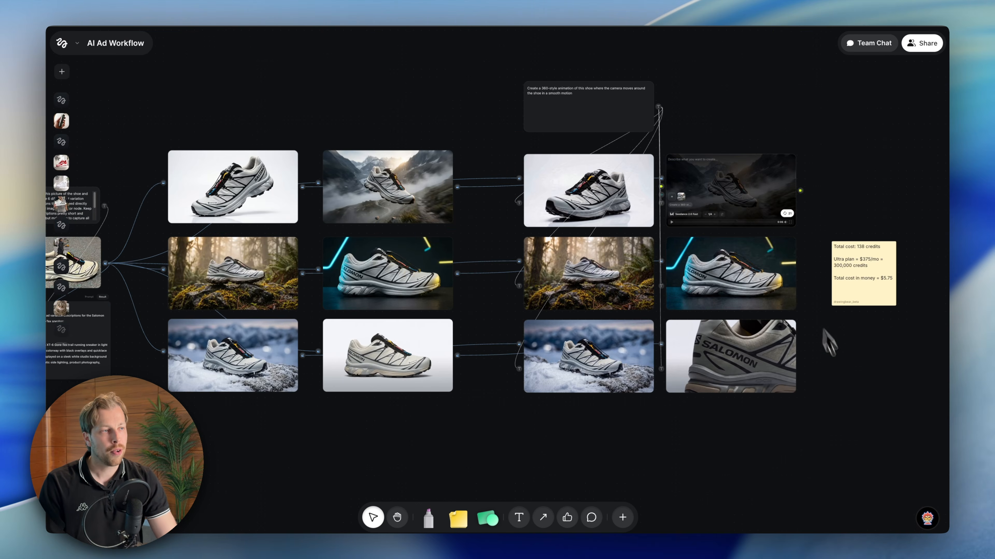
# - Return to the start of the workflow and read the instructions in the Prompt node above the source shoe photo
pyautogui.hscroll(-10, 583, 261)
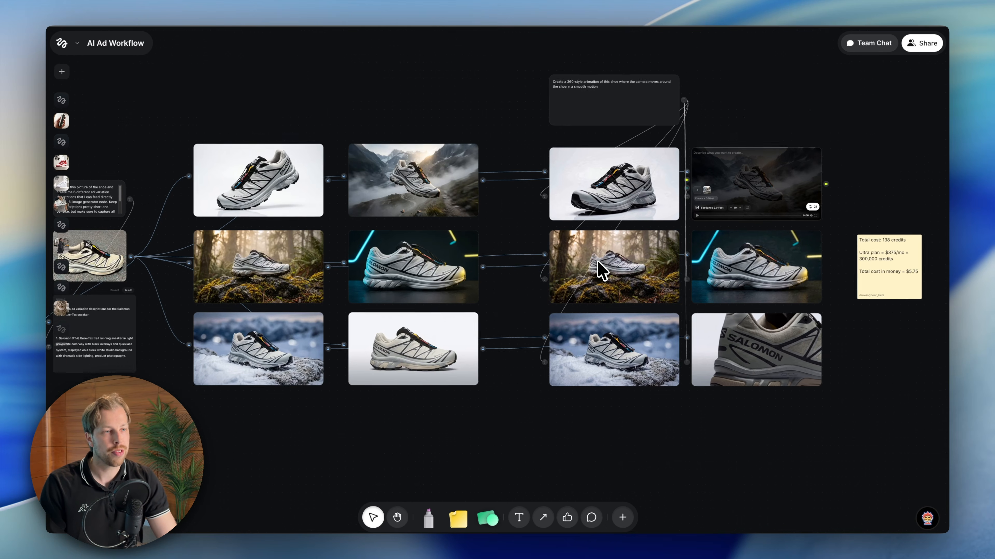
pyautogui.scroll(5, 411, 249)
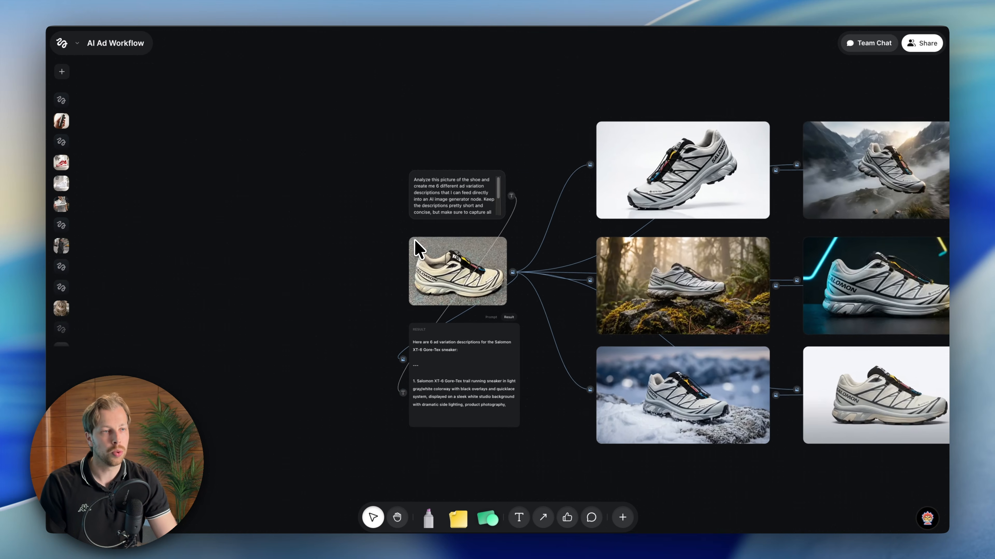
pyautogui.scroll(-3, 433, 229)
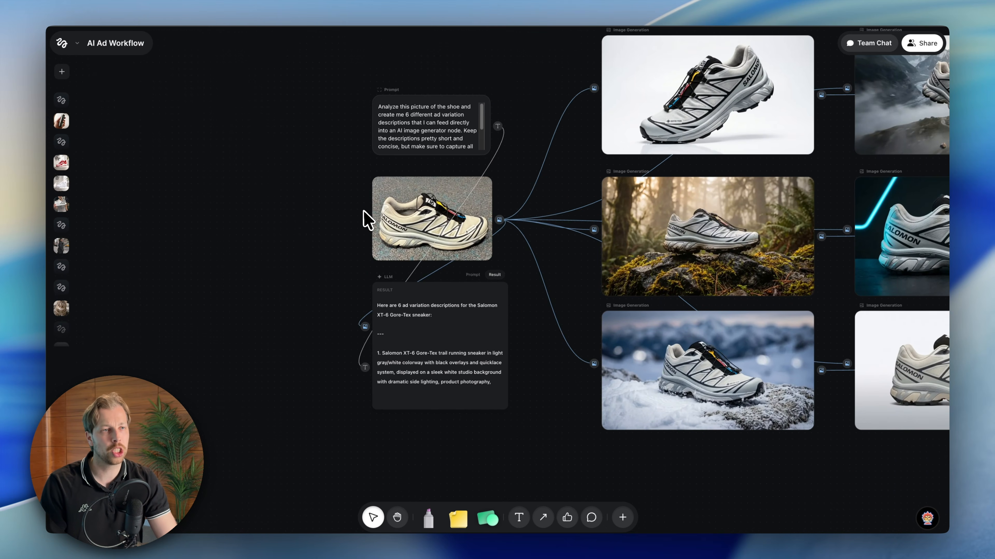
pyautogui.scroll(2, 386, 194)
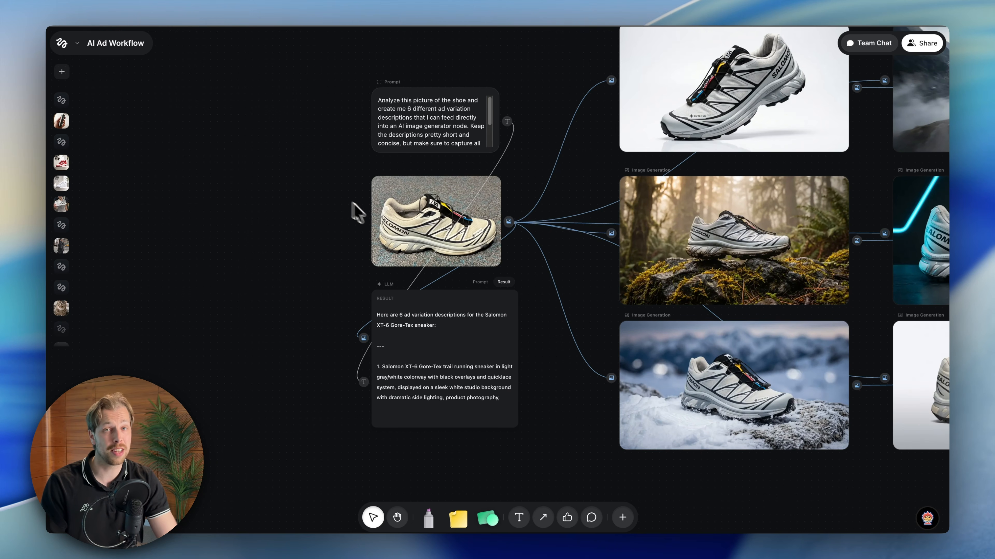
pyautogui.hscroll(3, 266, 187)
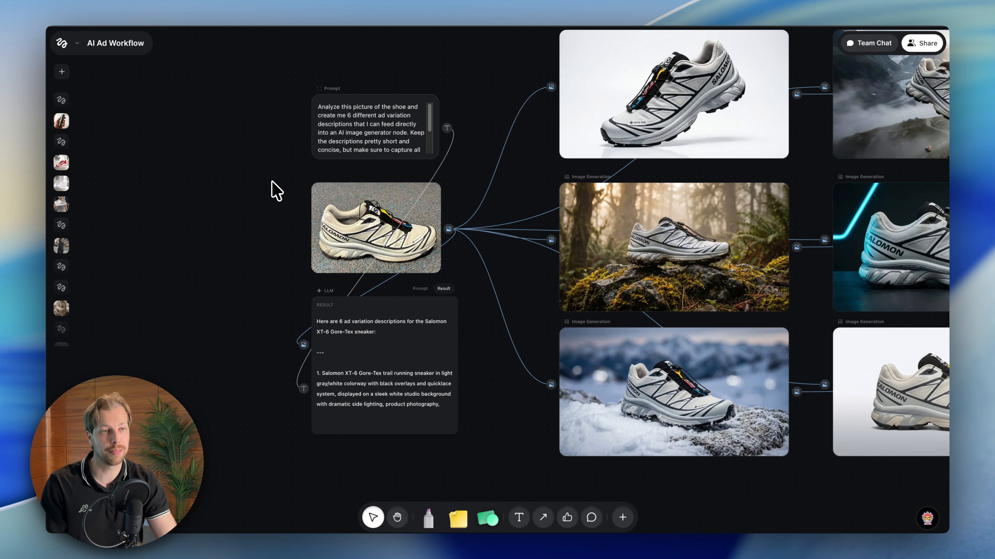
pyautogui.scroll(3, 277, 191)
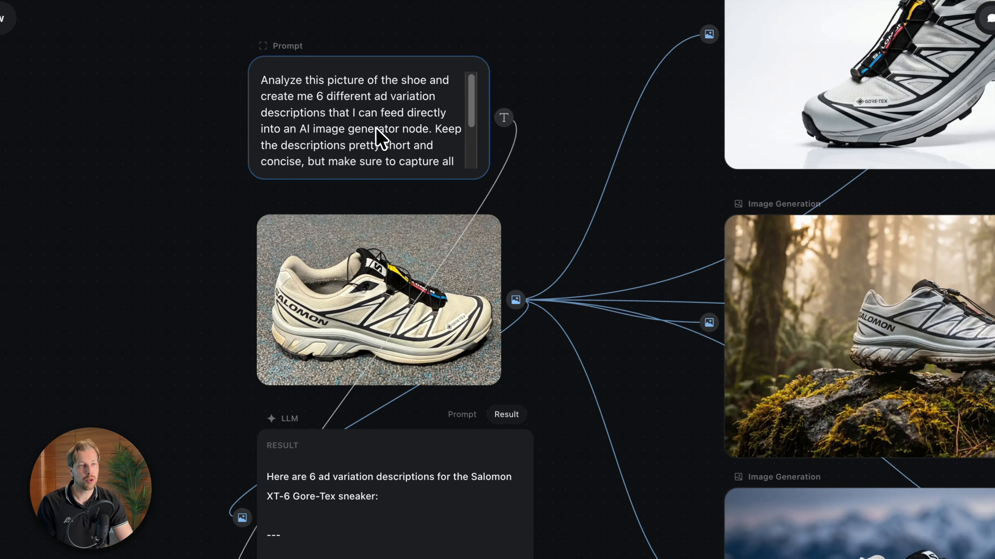
pyautogui.click(365, 65)
pyautogui.tripleClick(316, 79)
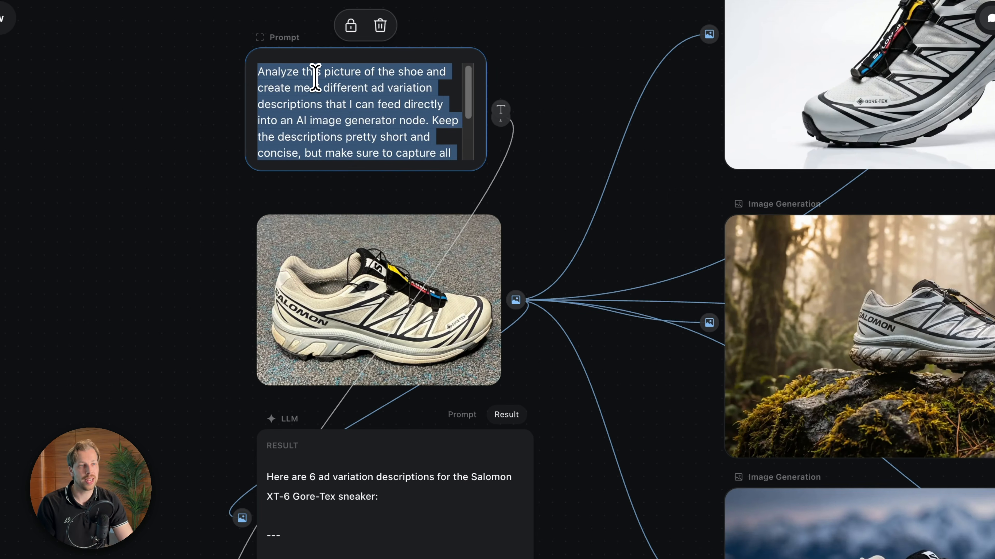
pyautogui.click(318, 90)
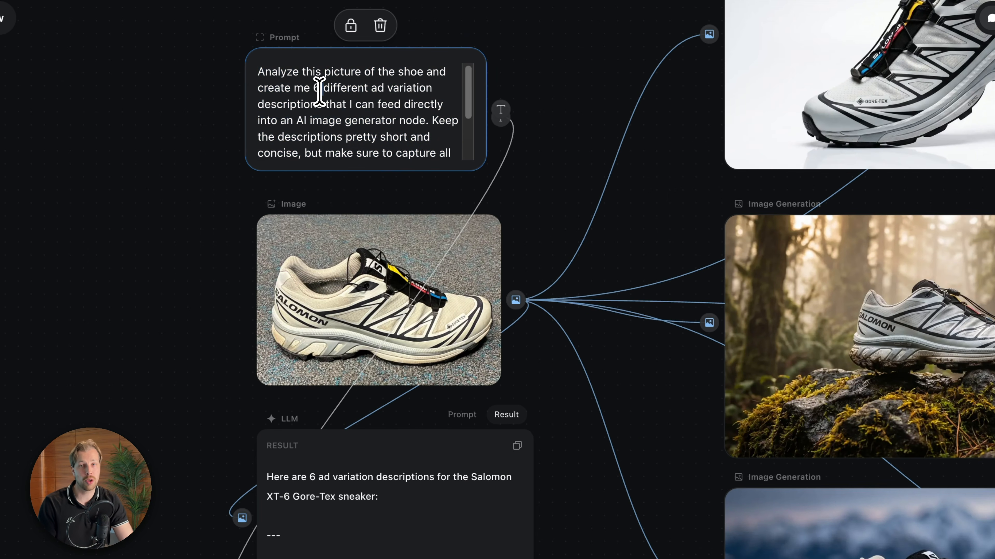
pyautogui.tripleClick(390, 114)
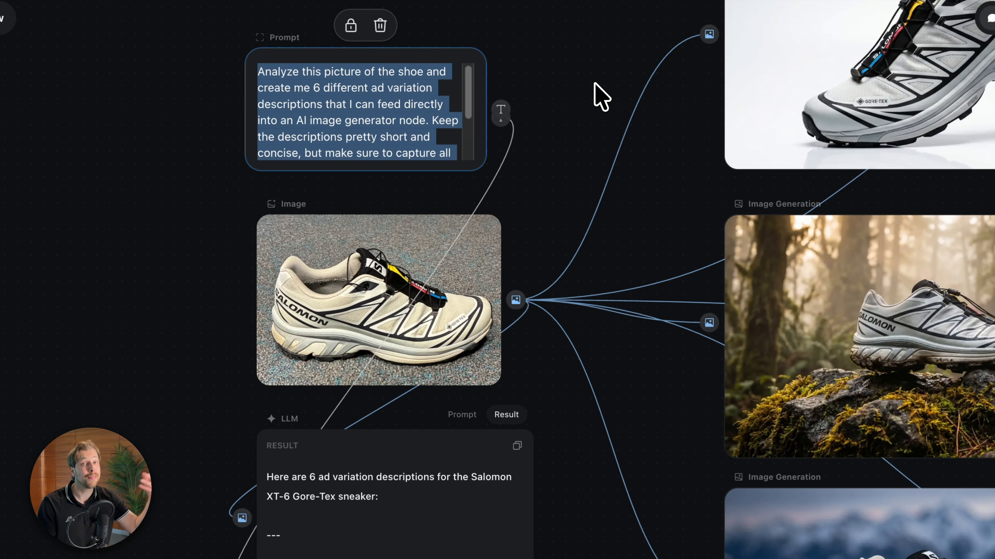
# - Rearrange the Prompt, source Image and LLM nodes into a tighter, roughly left-aligned column
pyautogui.moveTo(366, 237); pyautogui.dragTo(354, 216)
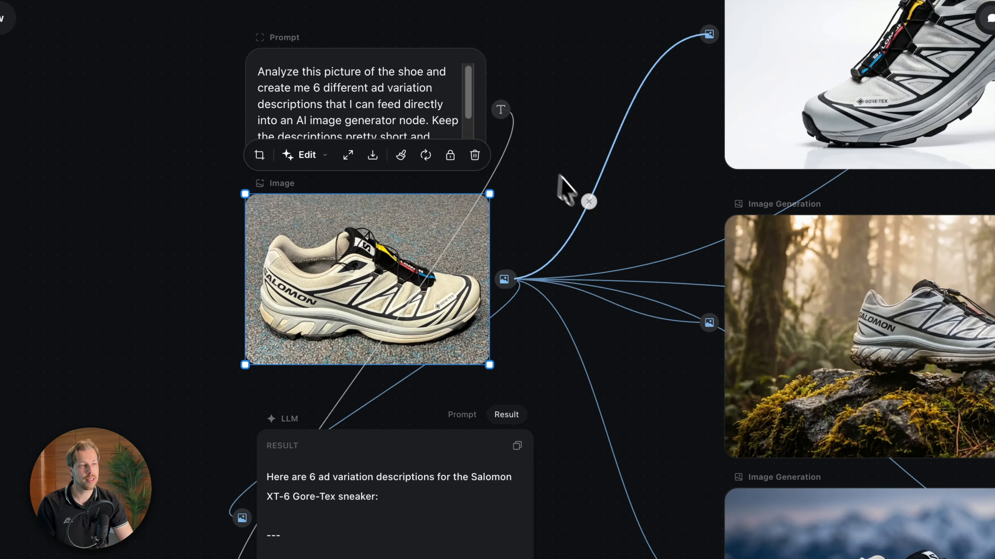
pyautogui.scroll(-5, 433, 377)
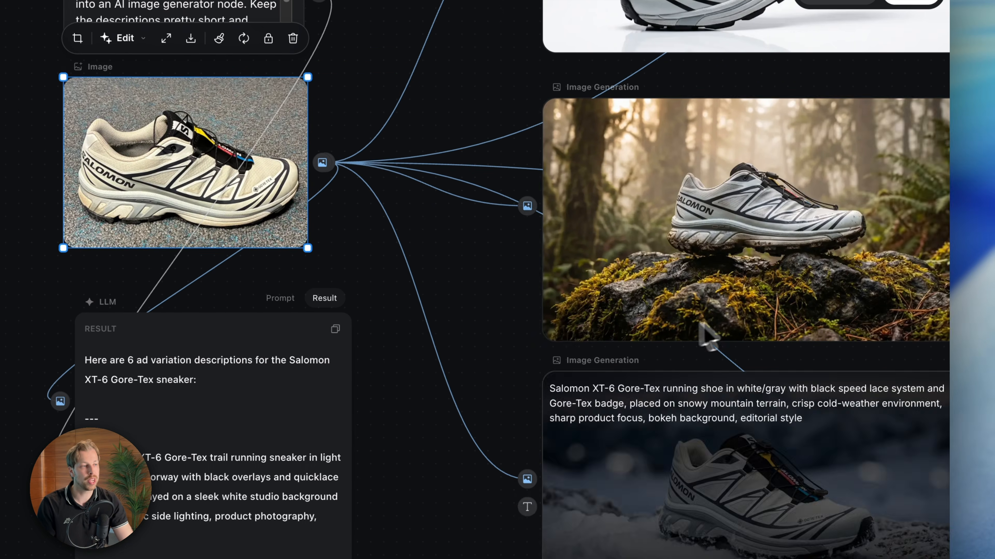
pyautogui.moveTo(908, 140)
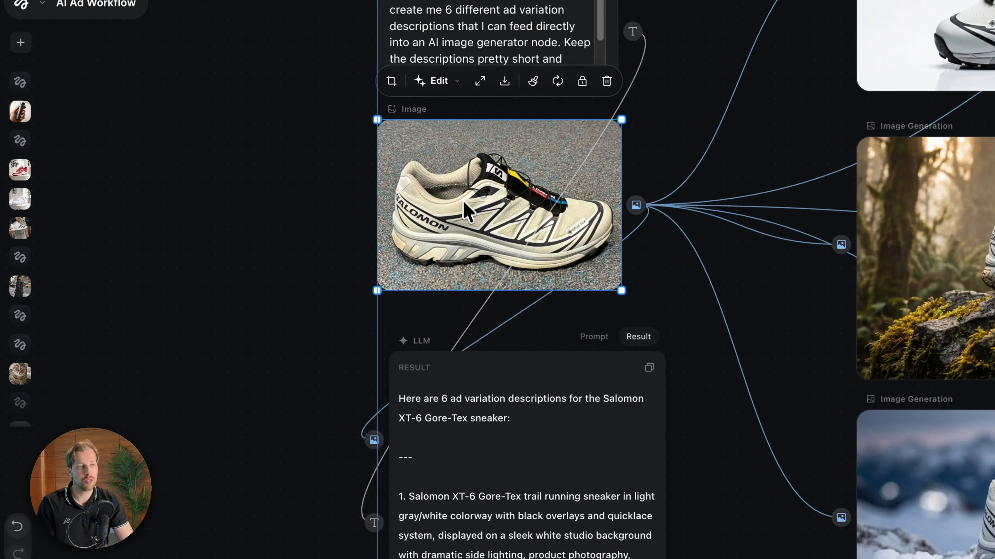
pyautogui.moveTo(520, 373); pyautogui.dragTo(507, 360)
pyautogui.moveTo(473, 175); pyautogui.dragTo(477, 206)
pyautogui.moveTo(487, 22); pyautogui.dragTo(488, 57)
pyautogui.click(524, 390)
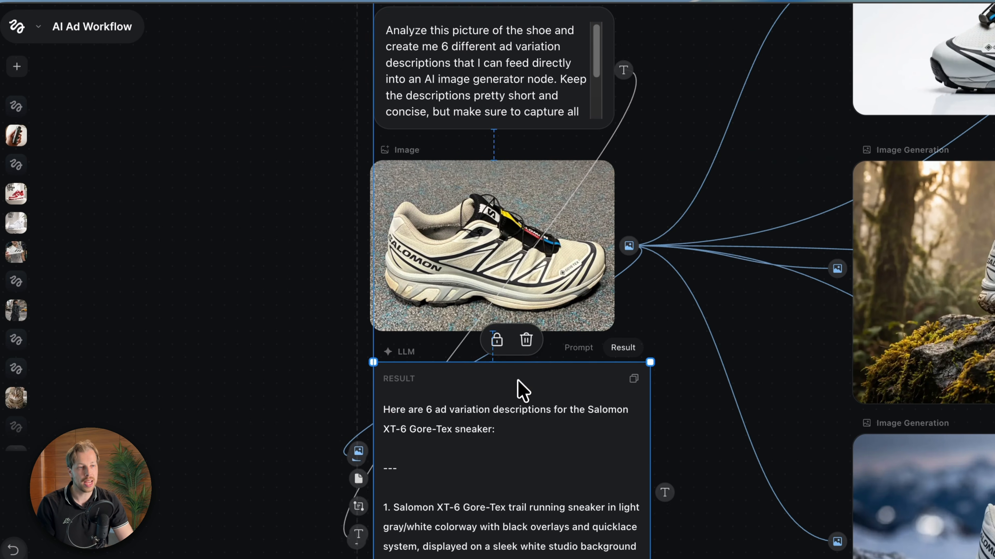
# - Review the prompt and shoe photo feeding the LLM node, then read through the ad variation descriptions in its result
pyautogui.scroll(-1, 426, 347)
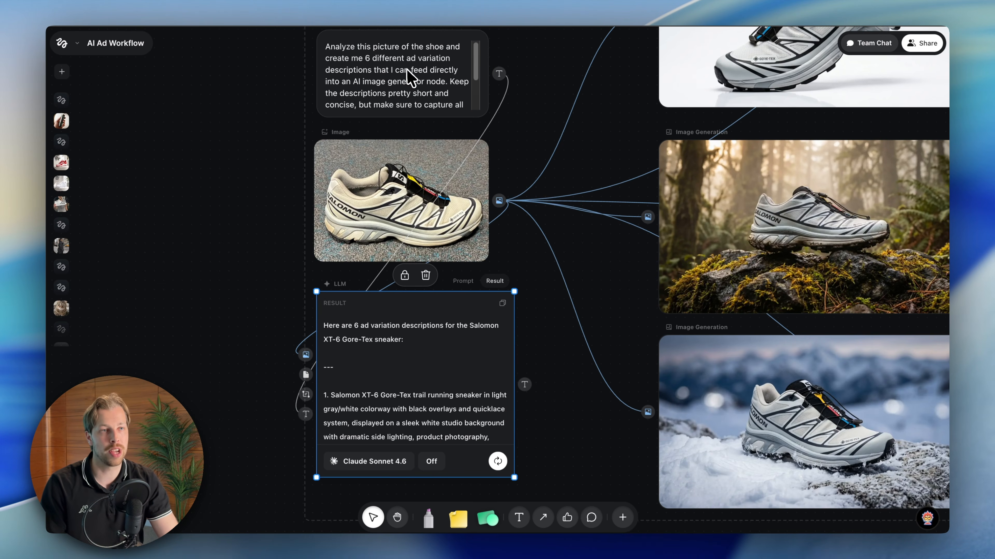
pyautogui.tripleClick(406, 72)
pyautogui.click(395, 202)
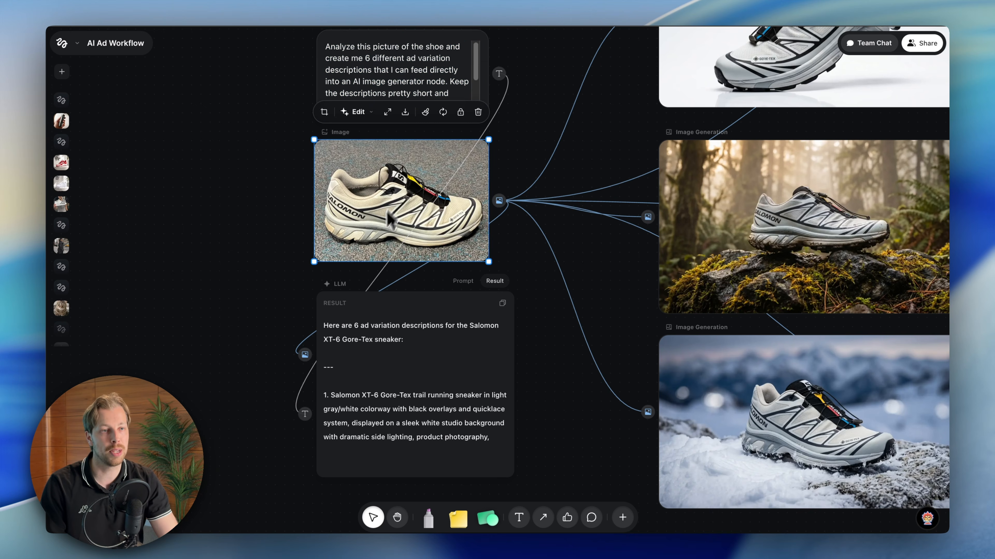
pyautogui.scroll(-2, 392, 207)
pyautogui.click(371, 347)
pyautogui.scroll(-1, 386, 382)
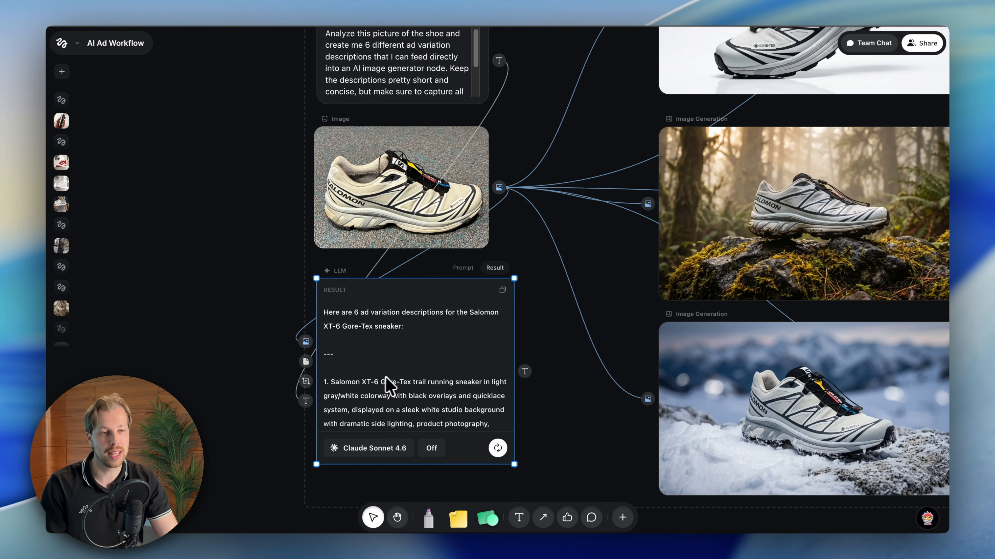
pyautogui.scroll(-2, 393, 376)
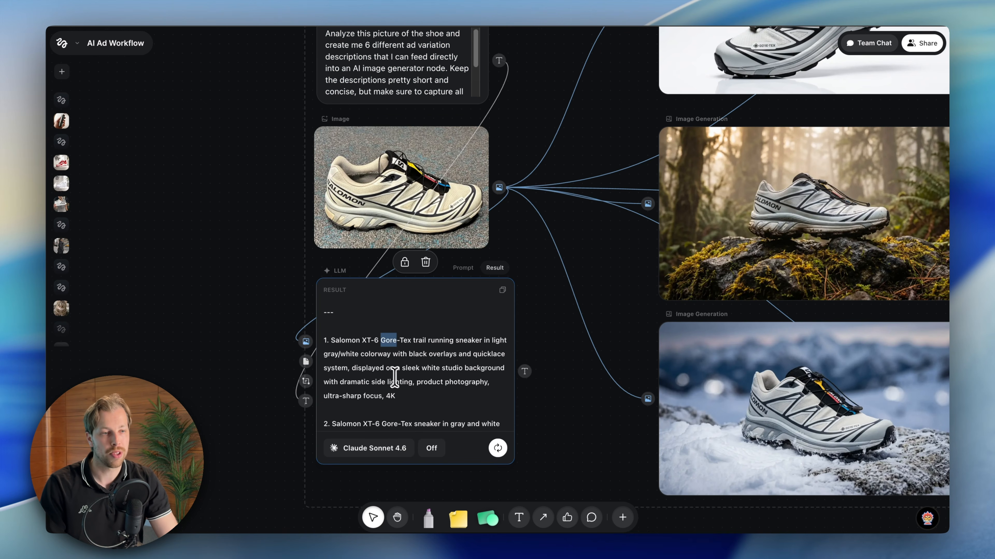
pyautogui.scroll(-7, 352, 353)
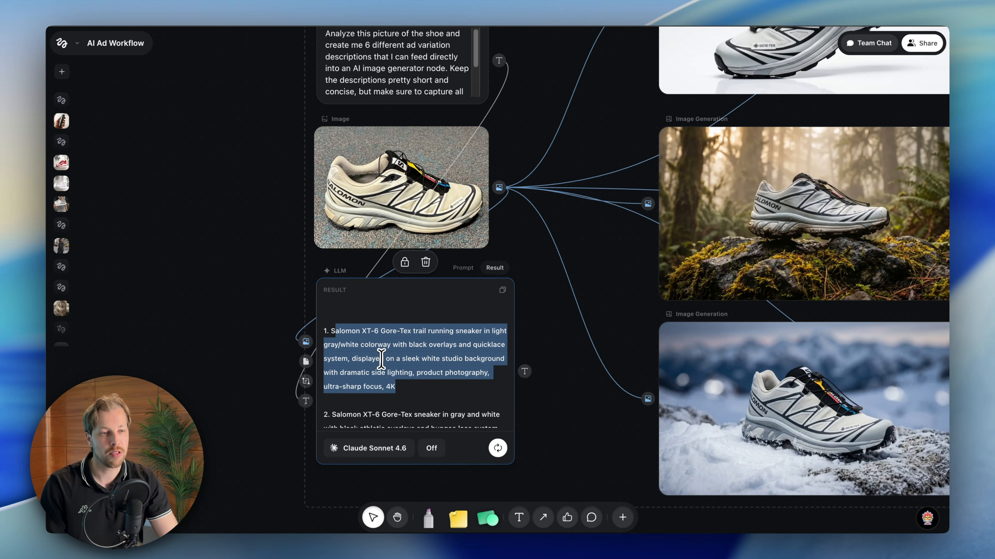
pyautogui.doubleClick(381, 361)
pyautogui.tripleClick(380, 362)
pyautogui.scroll(-4, 380, 367)
pyautogui.tripleClick(380, 371)
pyautogui.click(553, 418)
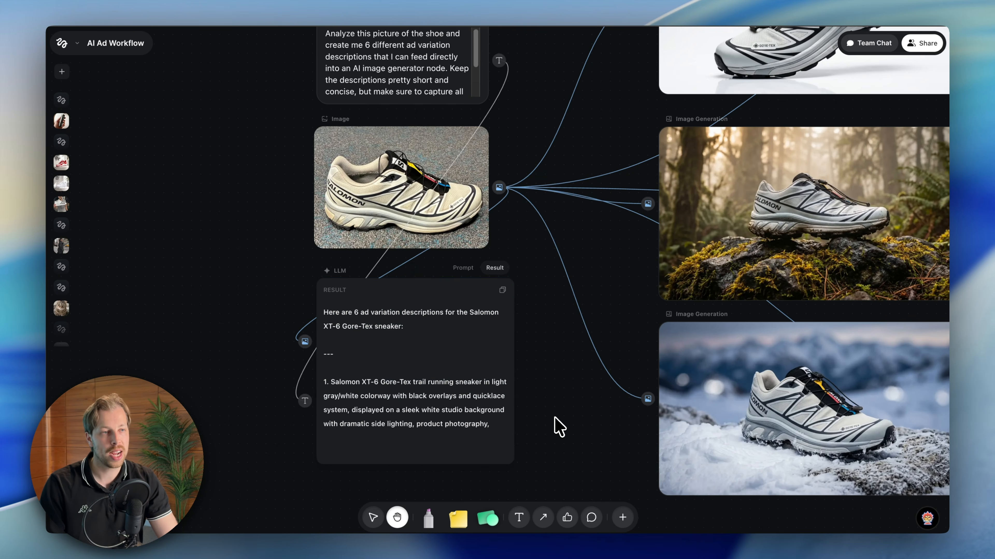
# - Inspect the settings of the white-studio shoe's image generation node and open its list of available models
pyautogui.scroll(-3, 559, 427)
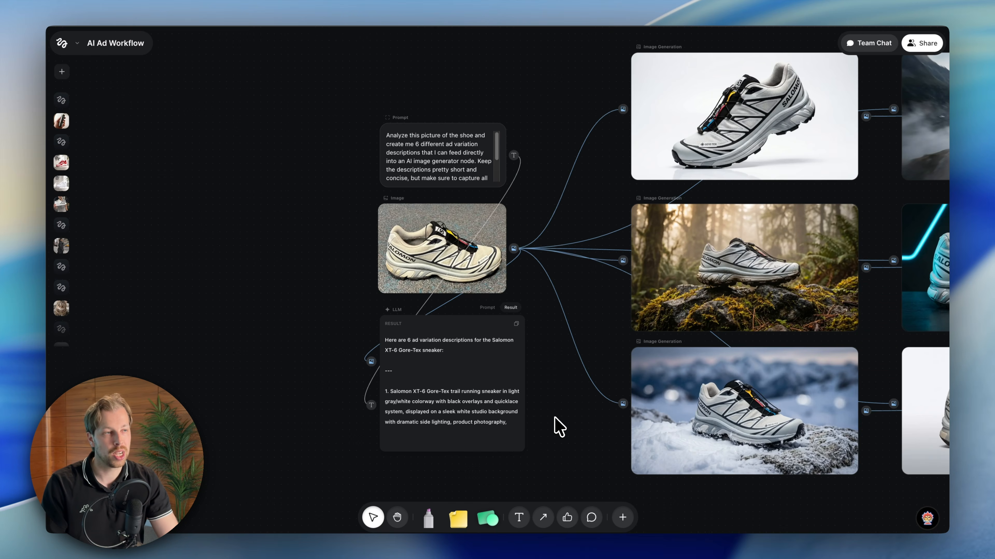
pyautogui.hscroll(10, 559, 427)
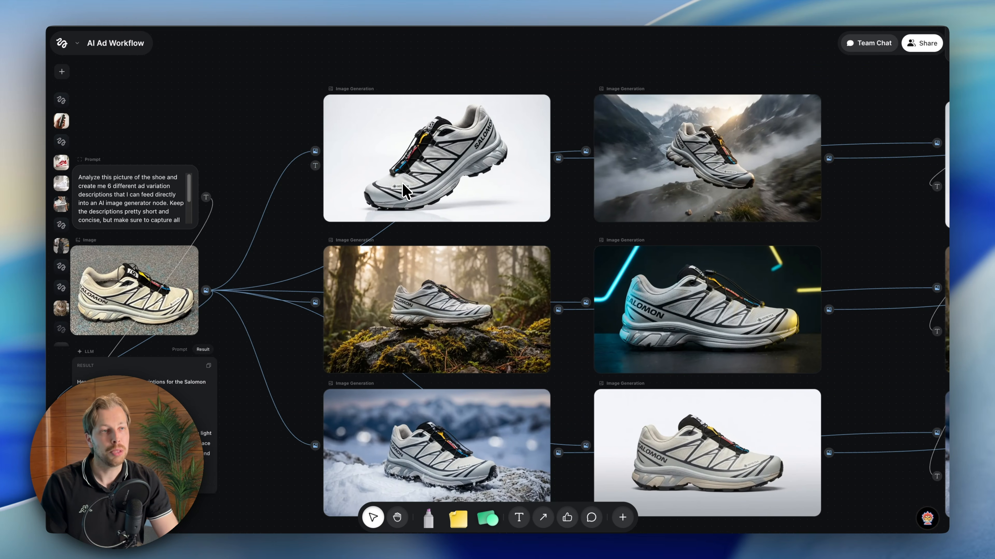
pyautogui.click(407, 191)
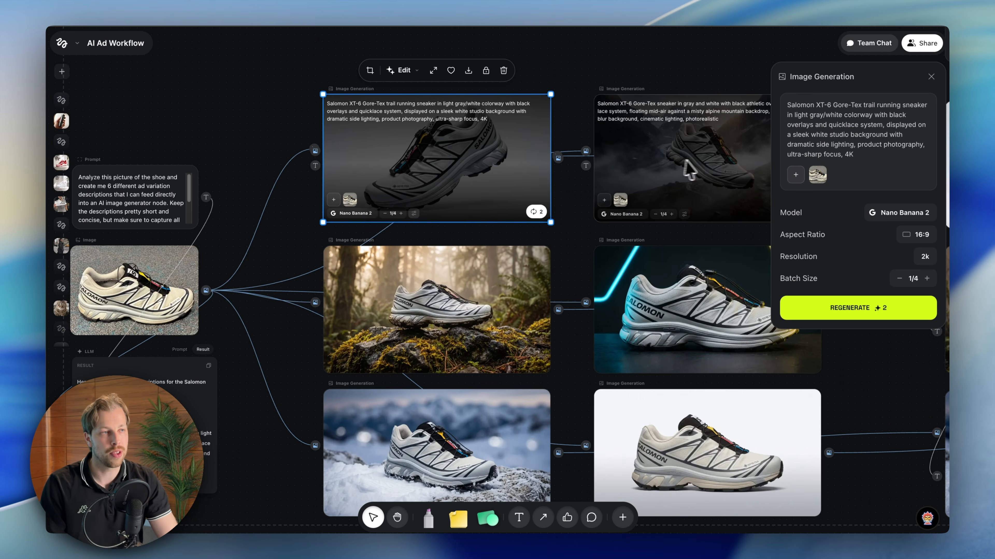
pyautogui.click(695, 167)
pyautogui.click(468, 173)
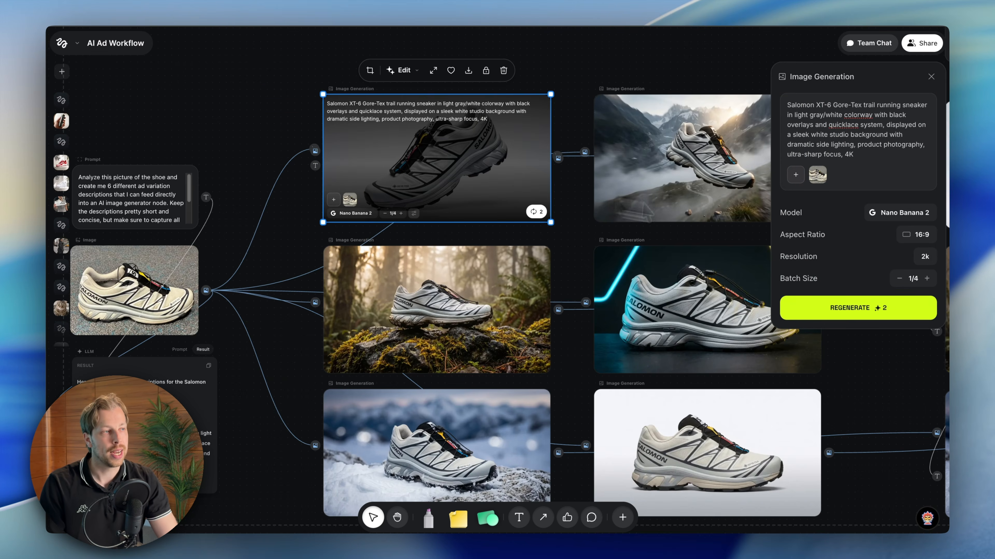
pyautogui.click(894, 214)
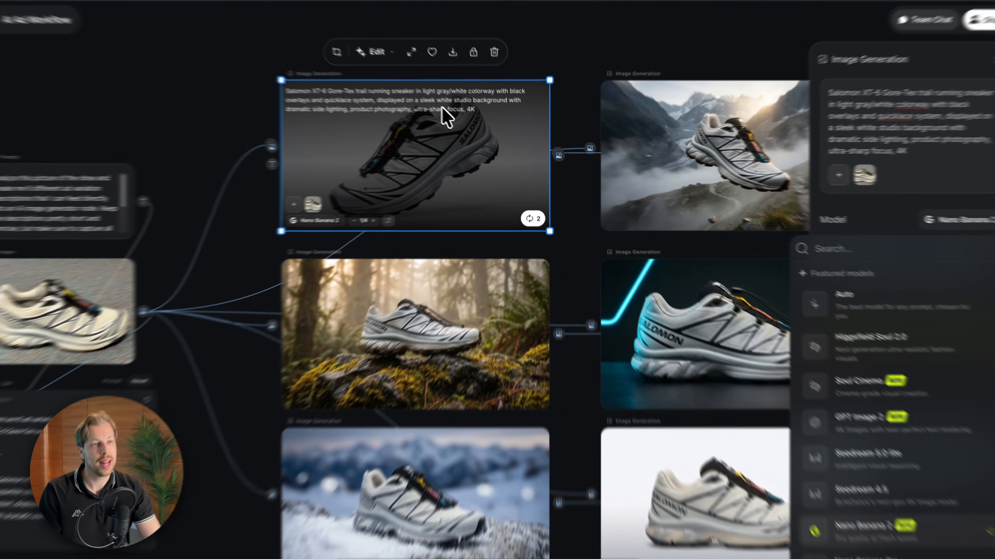
# - Compare the prompts of the white-studio, misty alpine, mossy forest and neon-lit image generation nodes with the LLM descriptions
pyautogui.tripleClick(448, 113)
pyautogui.click(691, 121)
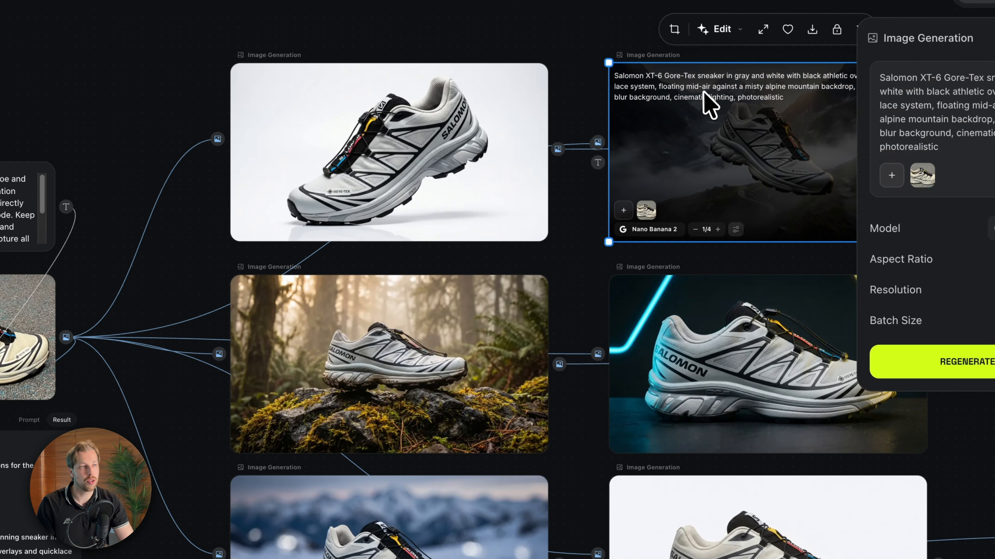
pyautogui.tripleClick(702, 91)
pyautogui.click(333, 373)
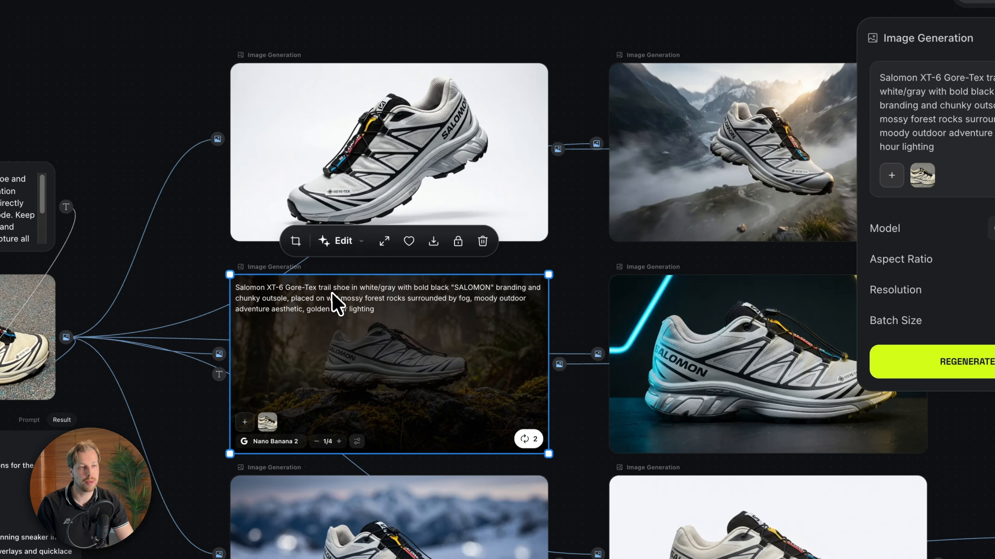
pyautogui.tripleClick(331, 290)
pyautogui.click(702, 327)
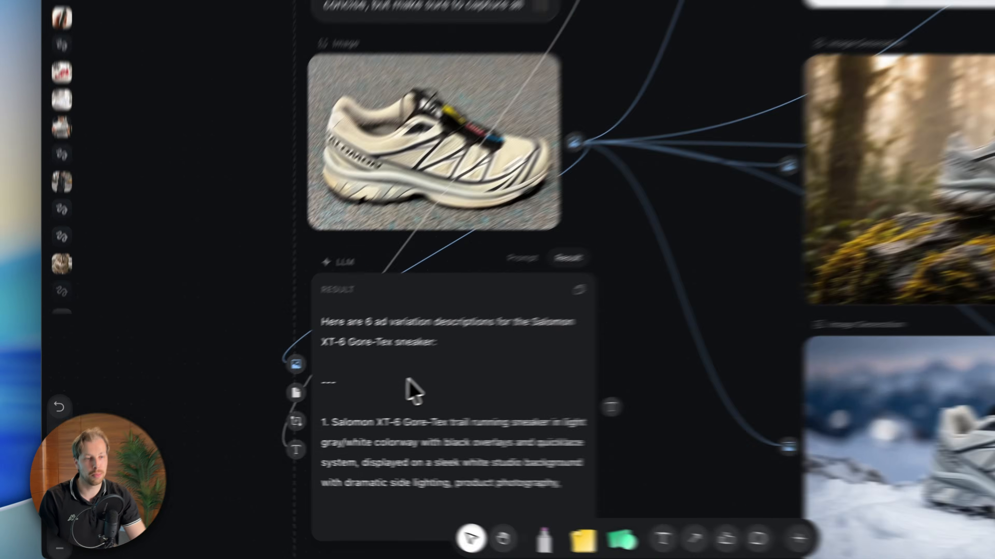
pyautogui.scroll(-5, 466, 372)
pyautogui.hscroll(4, 752, 323)
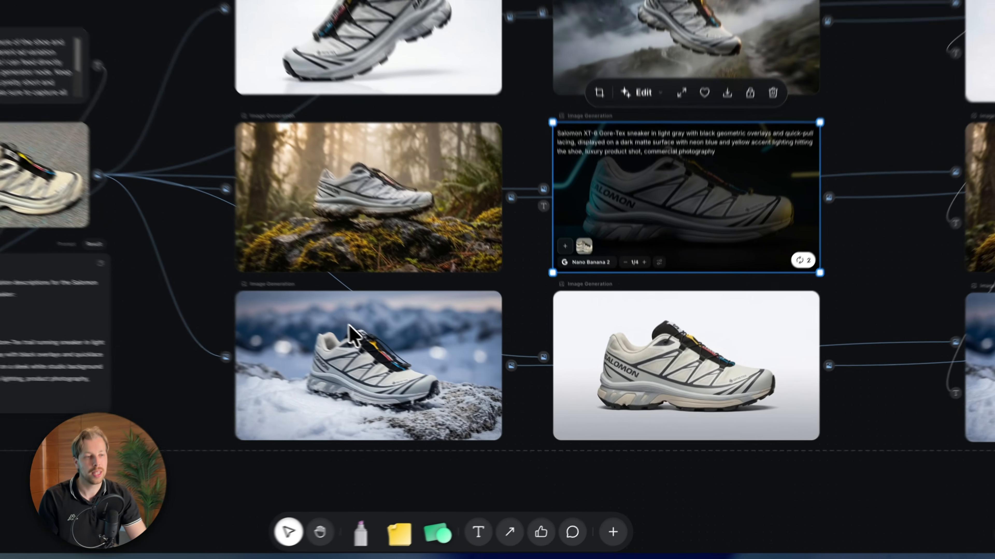
# - Read the prompt of the snowy mountain shoe's image generation node
pyautogui.click(462, 338)
pyautogui.doubleClick(462, 337)
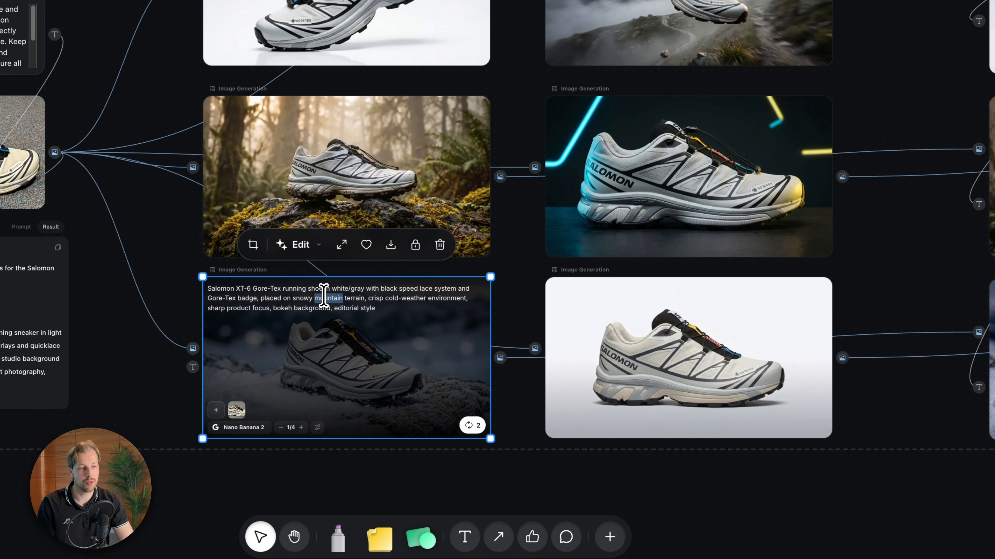
pyautogui.tripleClick(324, 296)
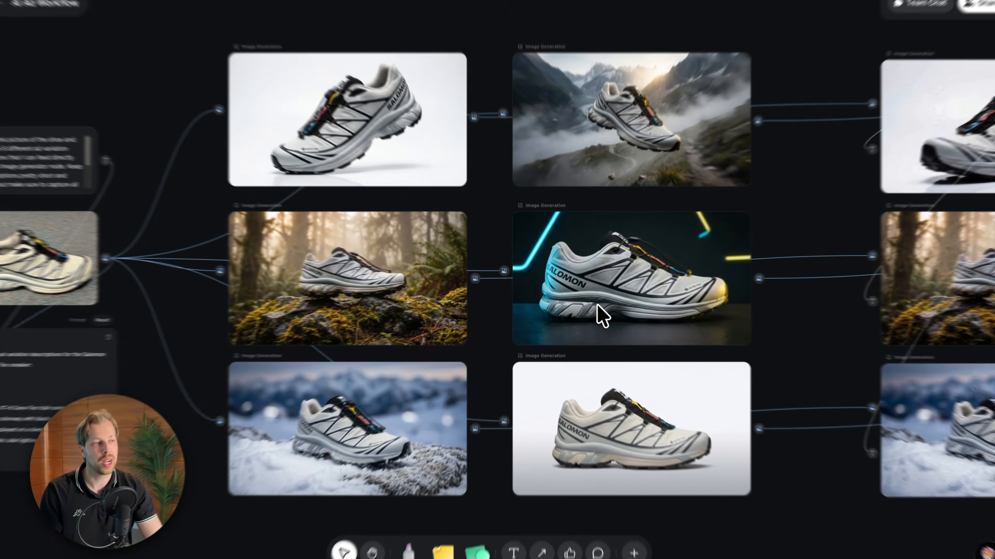
# - Read the 360-style animation prompt above the video nodes
pyautogui.hscroll(10, 752, 202)
pyautogui.scroll(4, 753, 202)
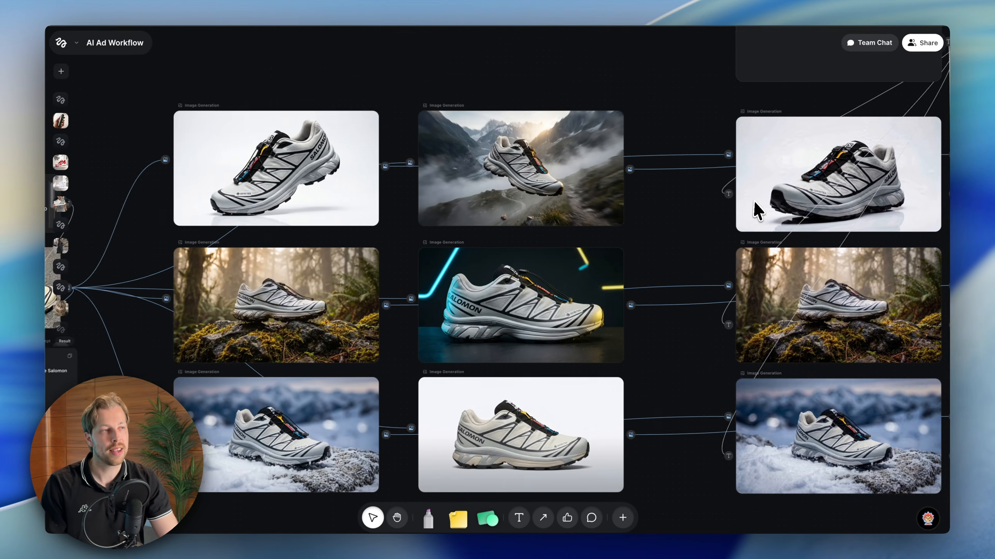
pyautogui.scroll(8, 563, 177)
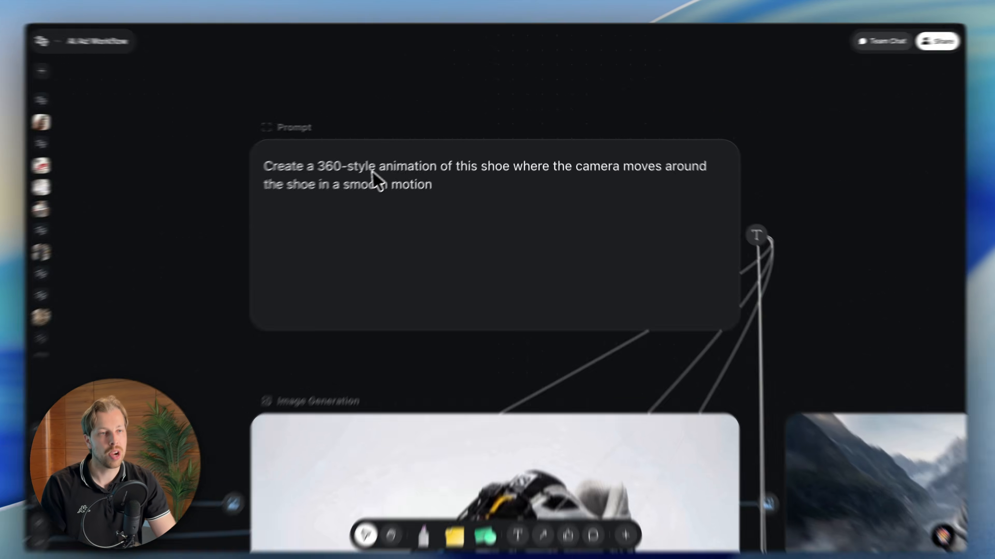
pyautogui.click(356, 168)
pyautogui.tripleClick(356, 167)
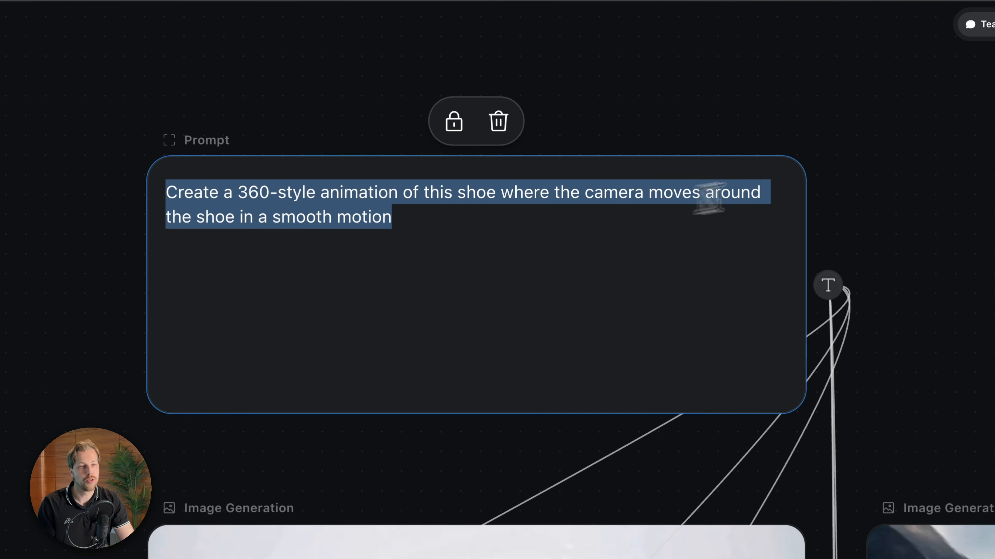
pyautogui.click(899, 168)
pyautogui.scroll(-5, 817, 196)
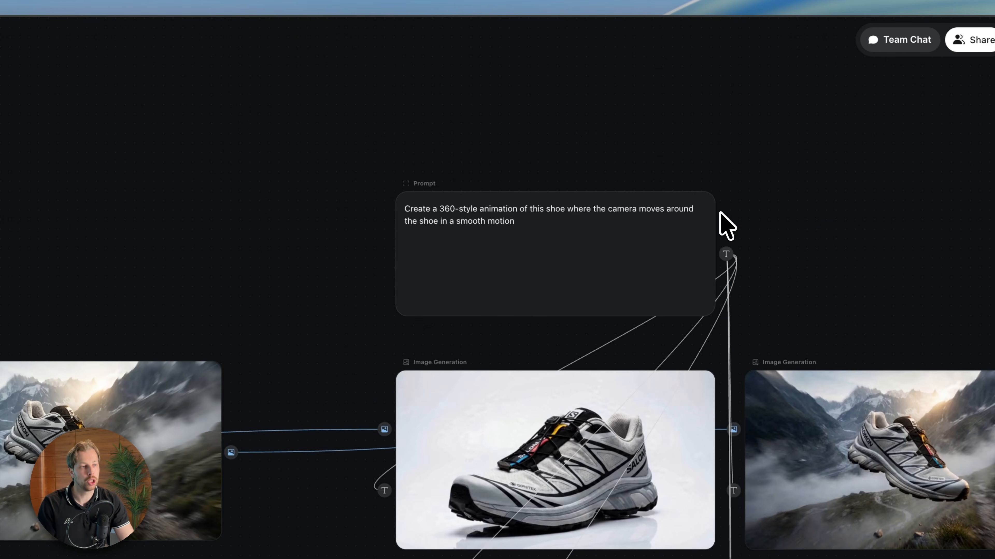
# - Go through the shoe image generation nodes one by one and compare them with the matching video nodes
pyautogui.scroll(-5, 718, 215)
pyautogui.hscroll(3, 717, 214)
pyautogui.hscroll(-5, 639, 226)
pyautogui.scroll(-3, 566, 232)
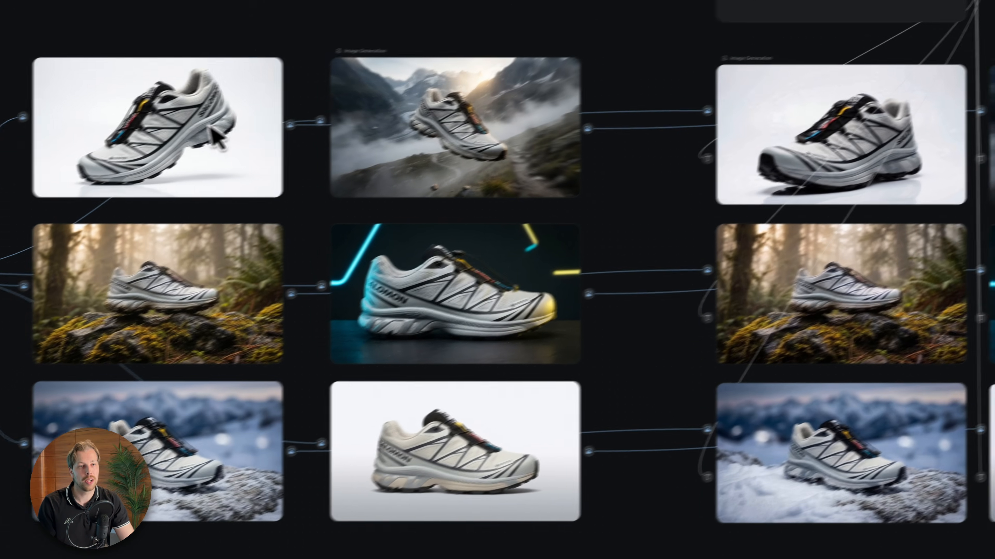
pyautogui.click(5, 208)
pyautogui.click(263, 204)
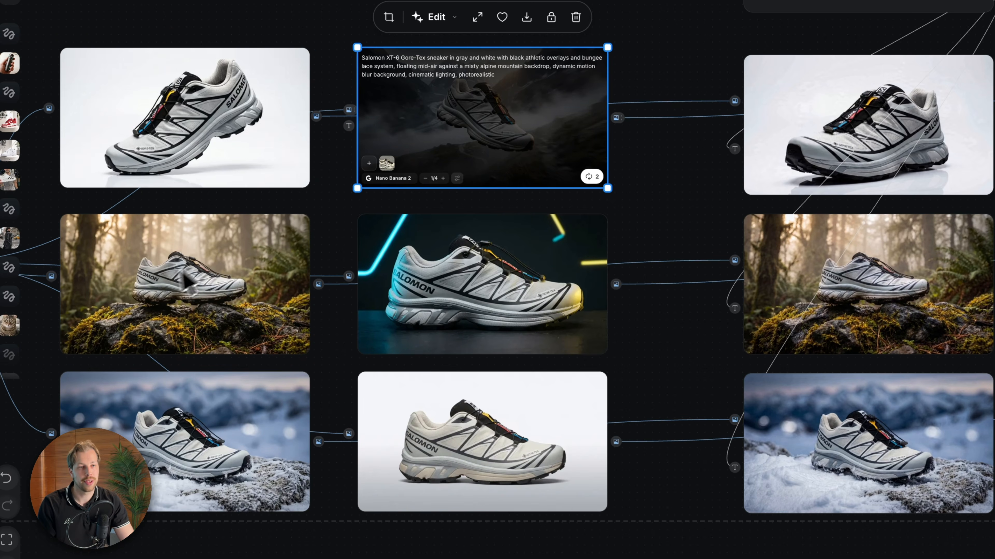
pyautogui.click(181, 272)
pyautogui.click(435, 276)
pyautogui.click(250, 421)
pyautogui.click(415, 450)
pyautogui.click(505, 137)
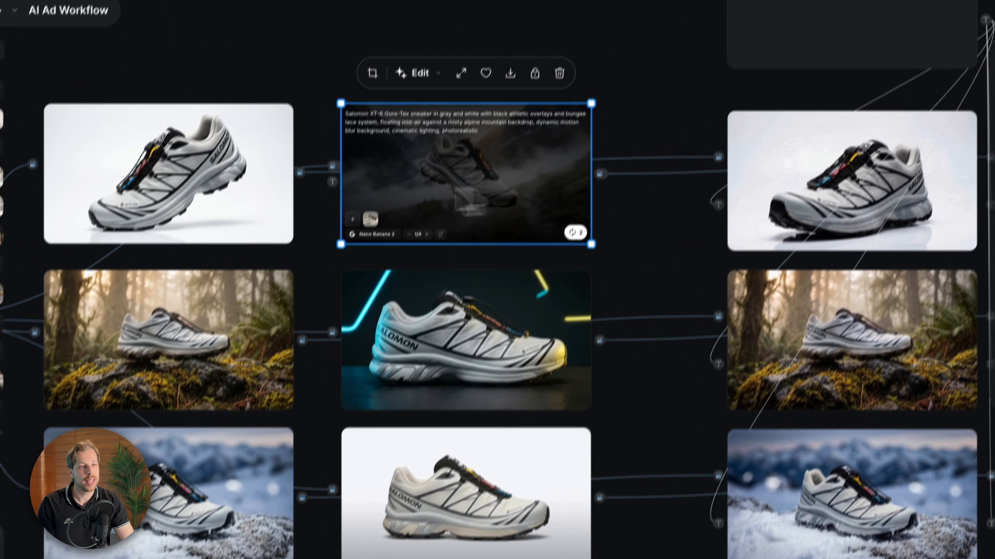
# - Try moving the white-studio image generation node above the misty alpine node to expose its connection to the video node
pyautogui.click(245, 175)
pyautogui.moveTo(246, 176); pyautogui.dragTo(261, 108)
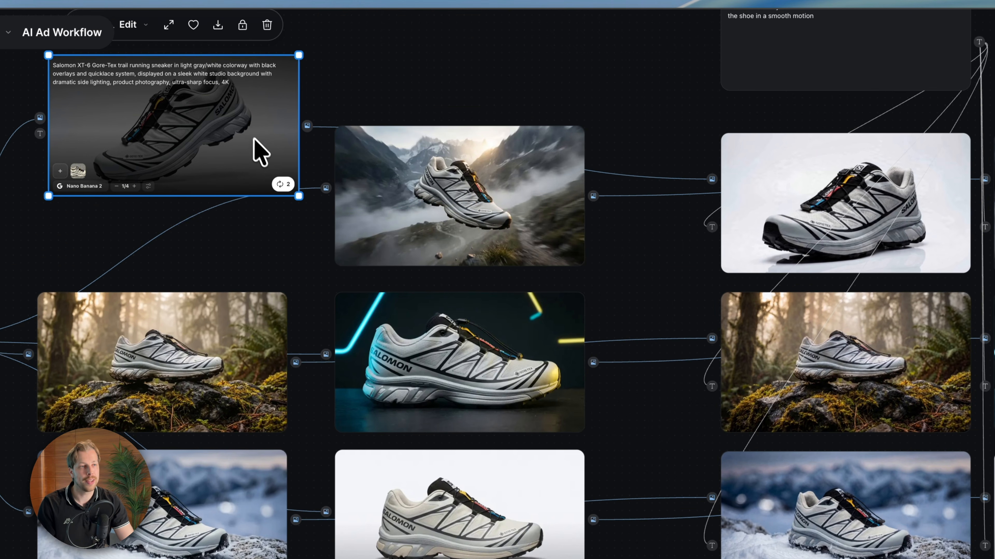
pyautogui.scroll(2, 253, 136)
pyautogui.hscroll(2, 253, 136)
pyautogui.scroll(2, 190, 198)
pyautogui.moveTo(94, 302); pyautogui.dragTo(145, 266)
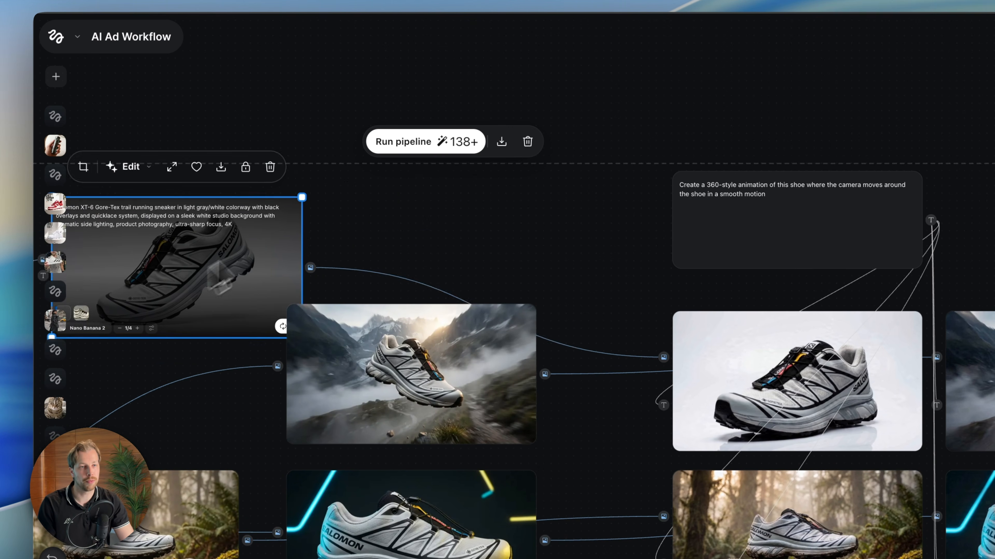
pyautogui.moveTo(214, 280); pyautogui.dragTo(439, 178)
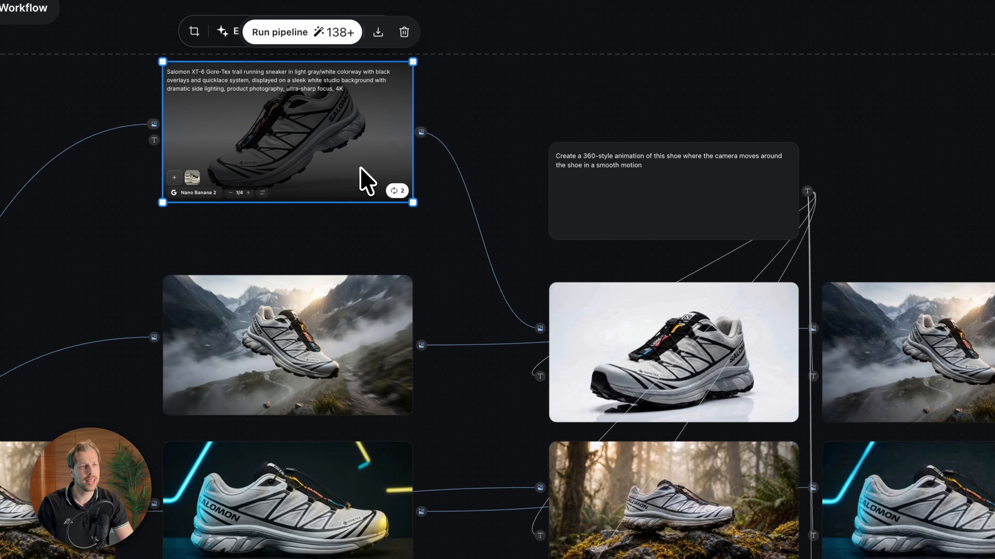
# - Inspect the white-studio shoe's video generation node, including its linked animation prompt and its generation settings
pyautogui.moveTo(607, 330); pyautogui.dragTo(613, 320)
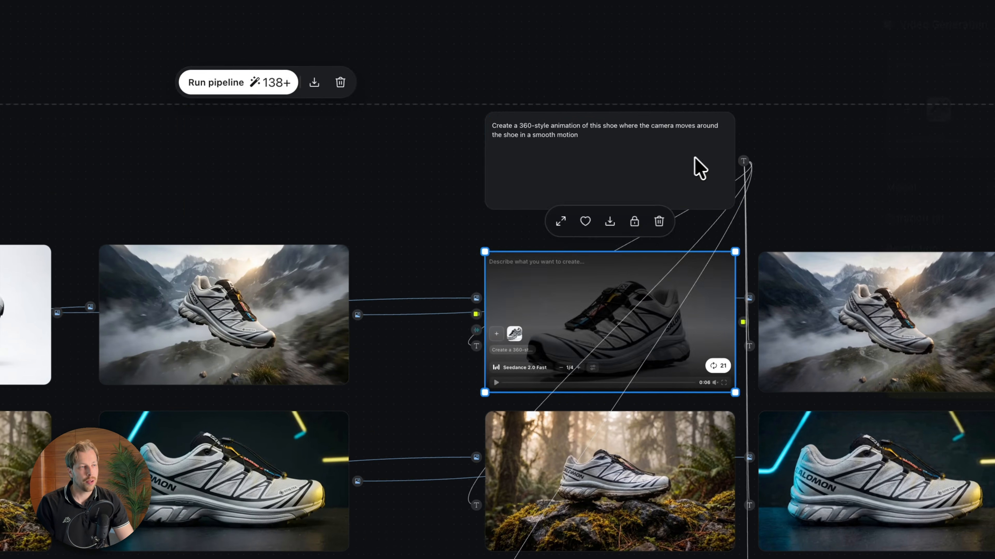
pyautogui.click(694, 167)
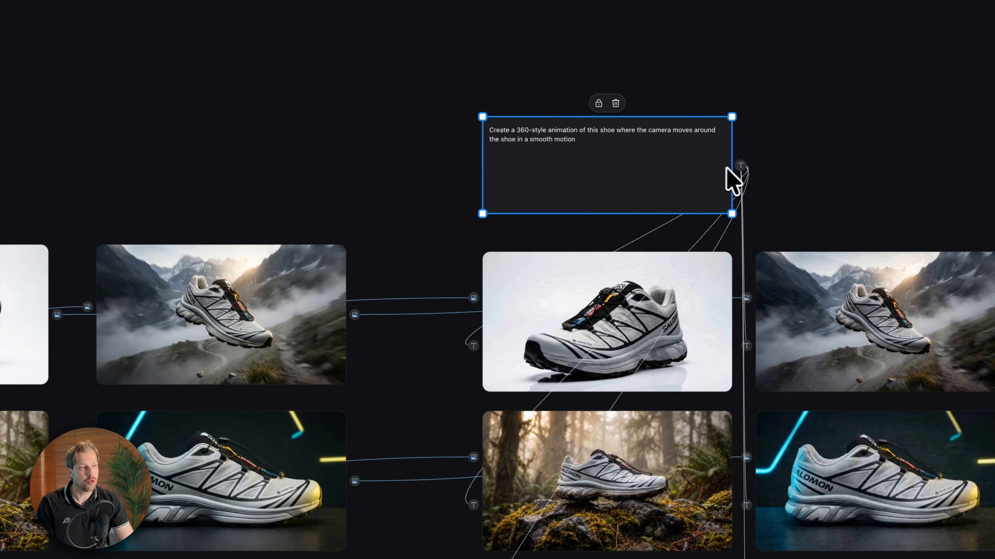
pyautogui.moveTo(622, 181); pyautogui.dragTo(596, 190)
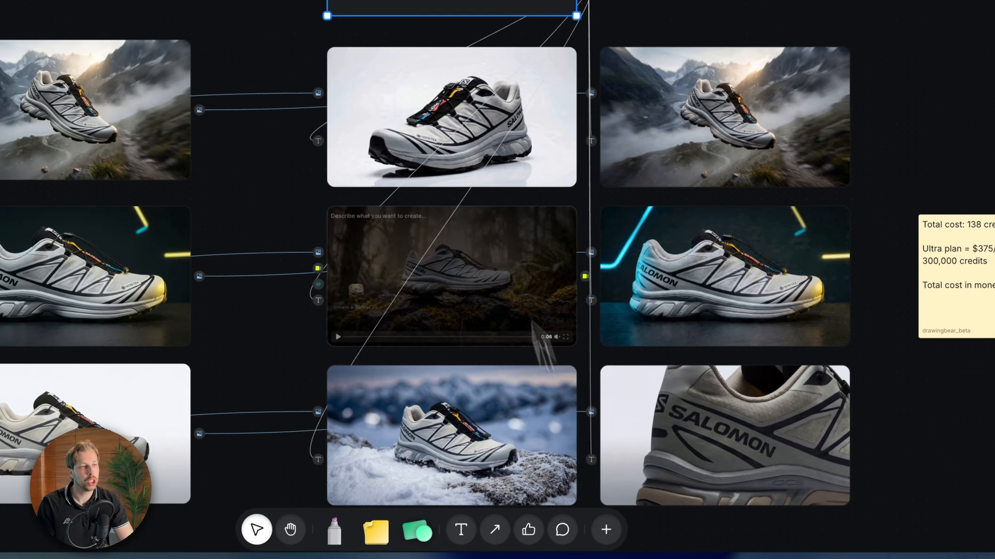
pyautogui.click(518, 202)
pyautogui.hscroll(2, 387, 239)
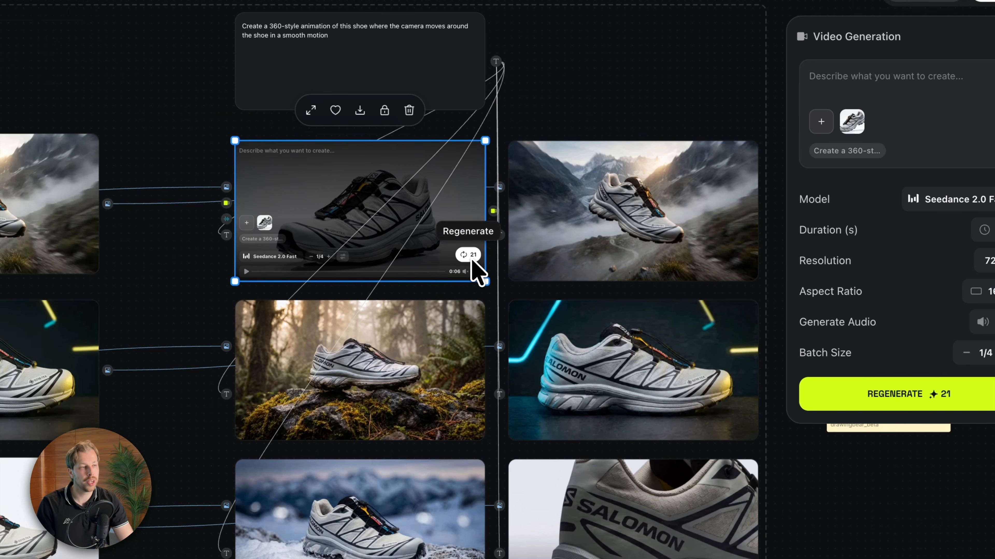
pyautogui.click(471, 259)
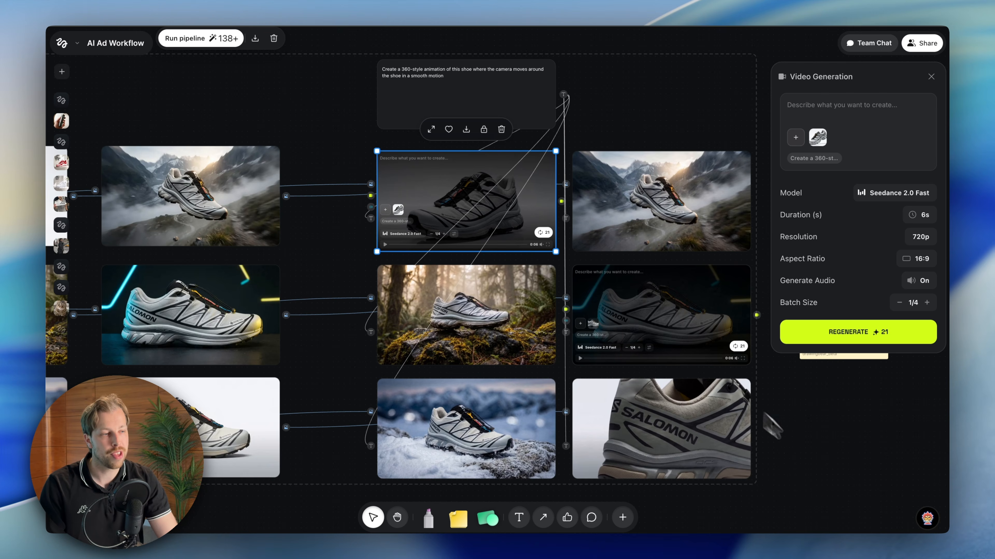
pyautogui.click(826, 473)
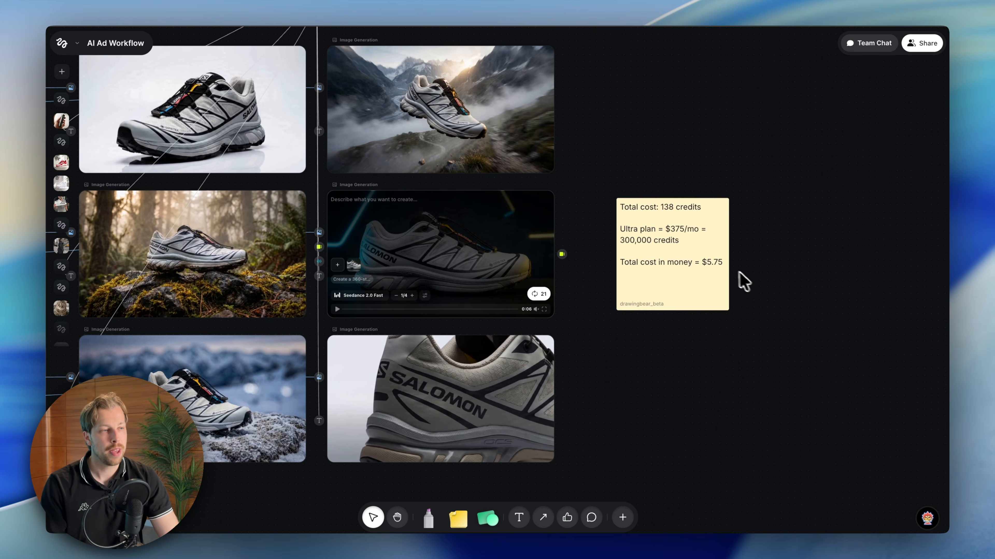
# - Read the total cost sticky note beside the video nodes and look over the whole workflow
pyautogui.scroll(5, 743, 273)
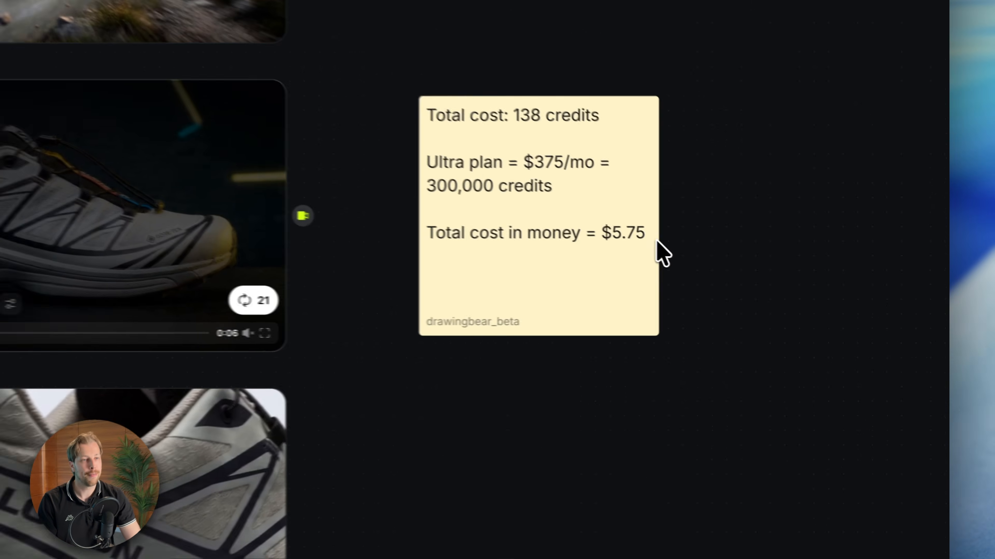
pyautogui.scroll(-5, 662, 247)
pyautogui.hscroll(-4, 666, 247)
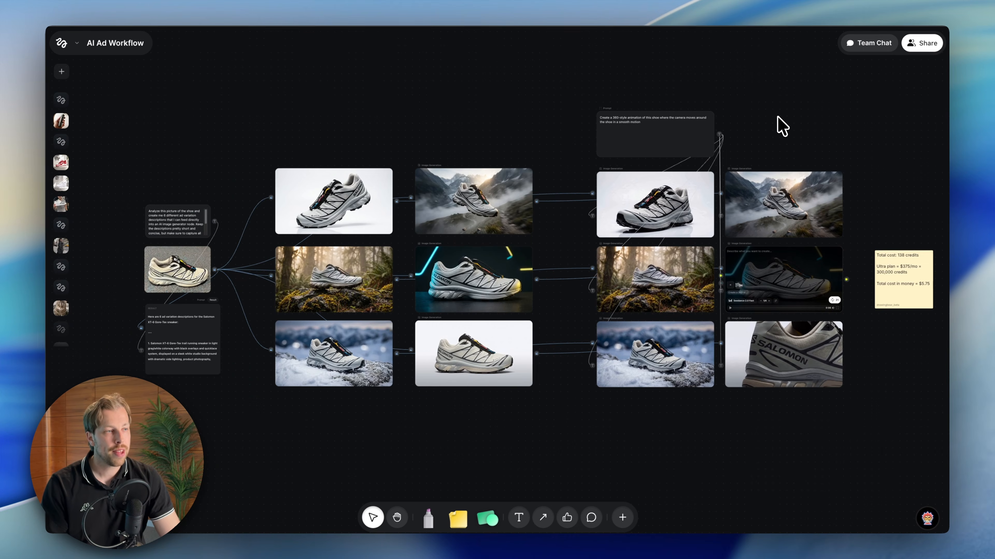
pyautogui.hscroll(3, 781, 125)
pyautogui.scroll(-1, 781, 125)
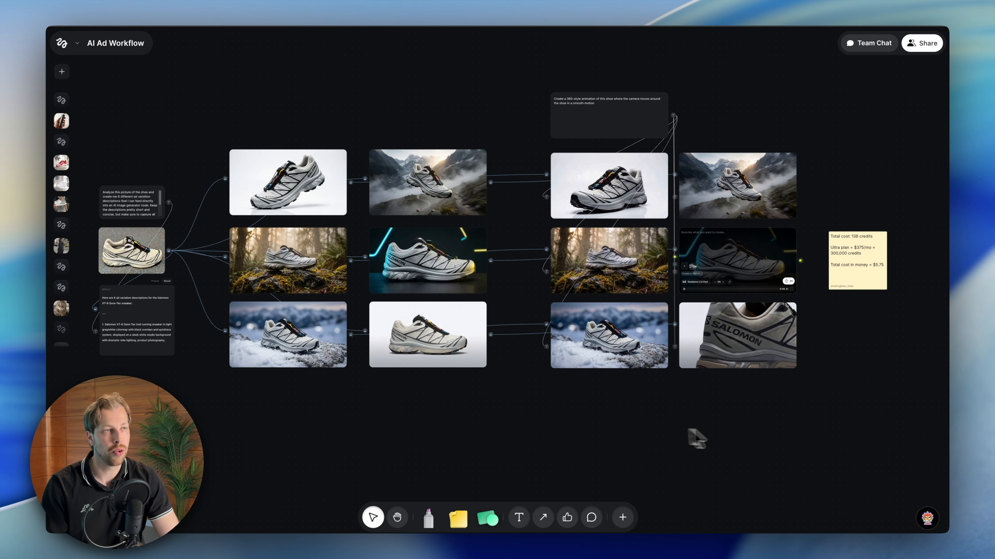
# - Switch to the Figma Weave home page and look over its introduction and node-based workflow example
pyautogui.click(520, 1)
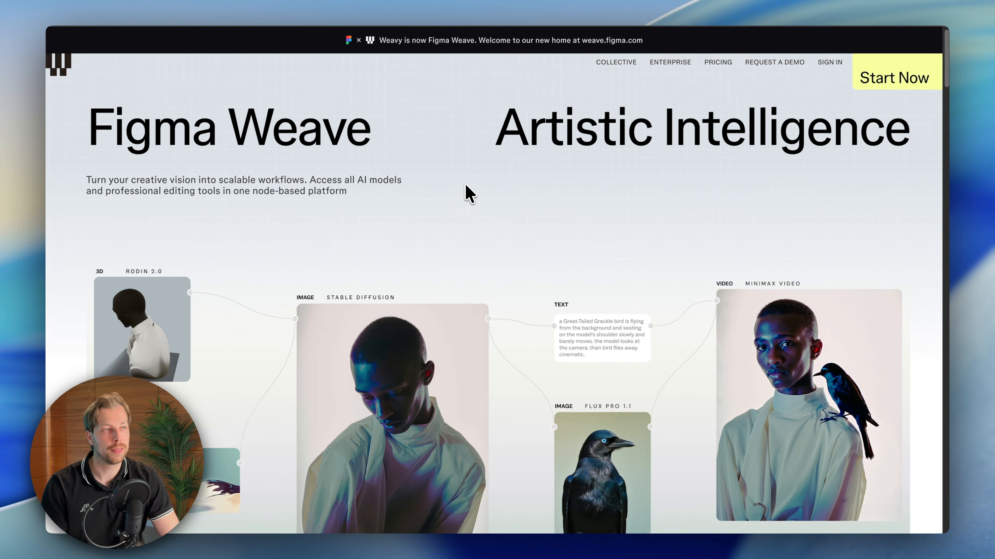
pyautogui.scroll(-1, 468, 191)
pyautogui.scroll(-1, 450, 197)
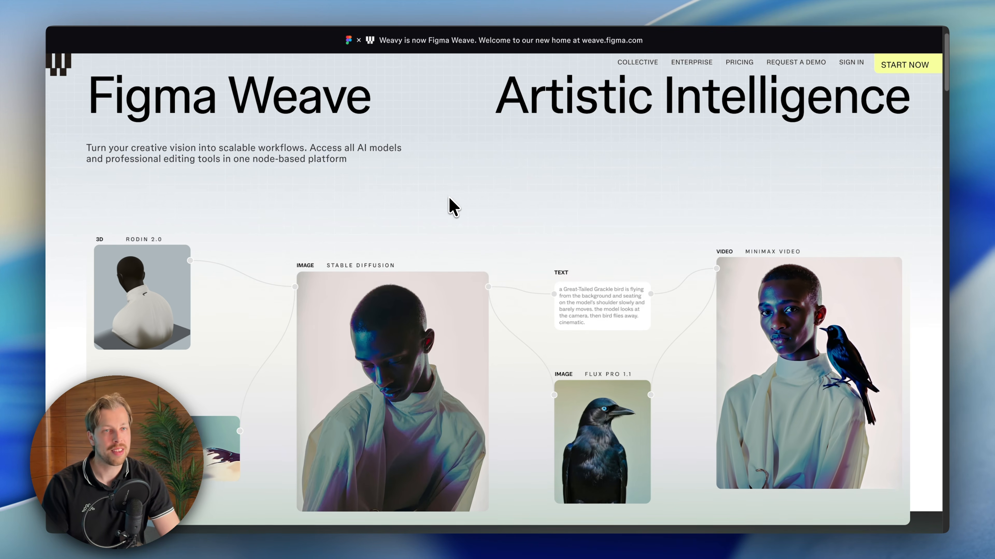
pyautogui.scroll(1, 411, 233)
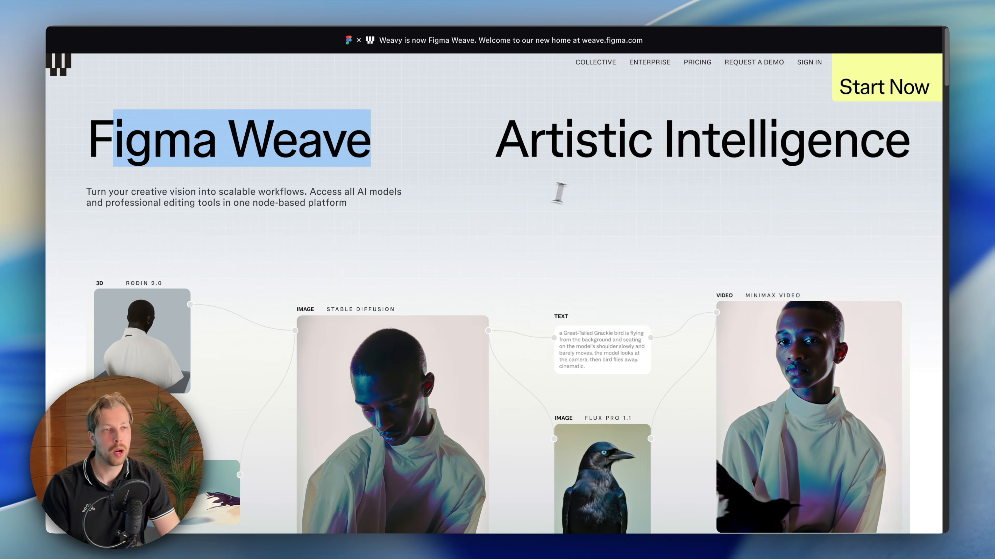
pyautogui.click(509, 195)
pyautogui.scroll(-1, 508, 196)
pyautogui.scroll(-1, 508, 196)
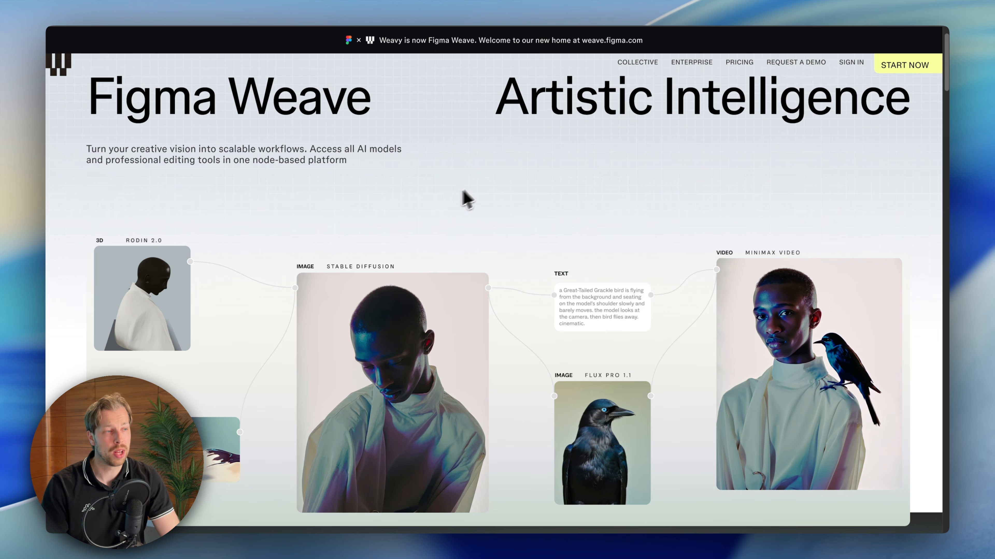
pyautogui.scroll(-1, 452, 199)
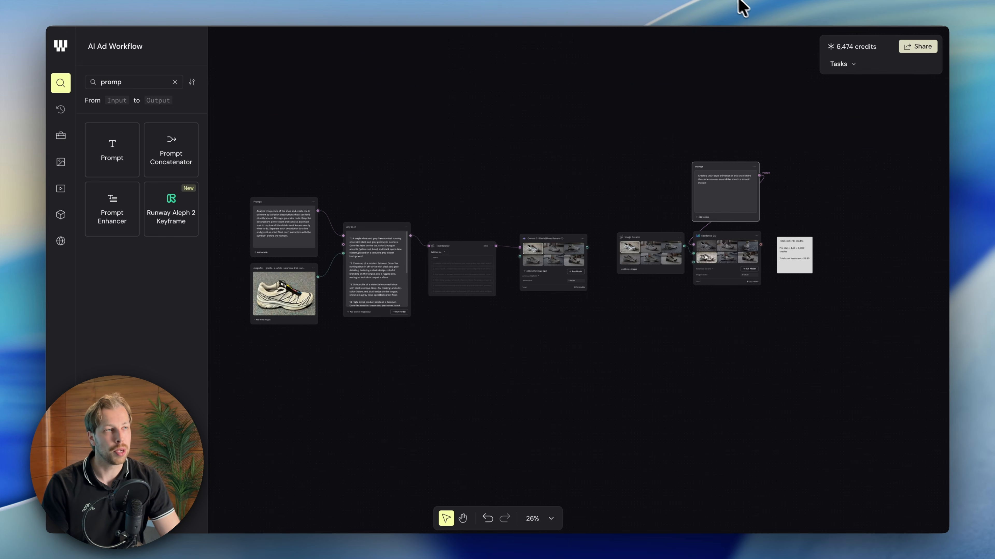
# - Survey the AI Ad Workflow node chain in Figma Weave, from the prompt and shoe photo through to the video node
pyautogui.scroll(5, 682, 397)
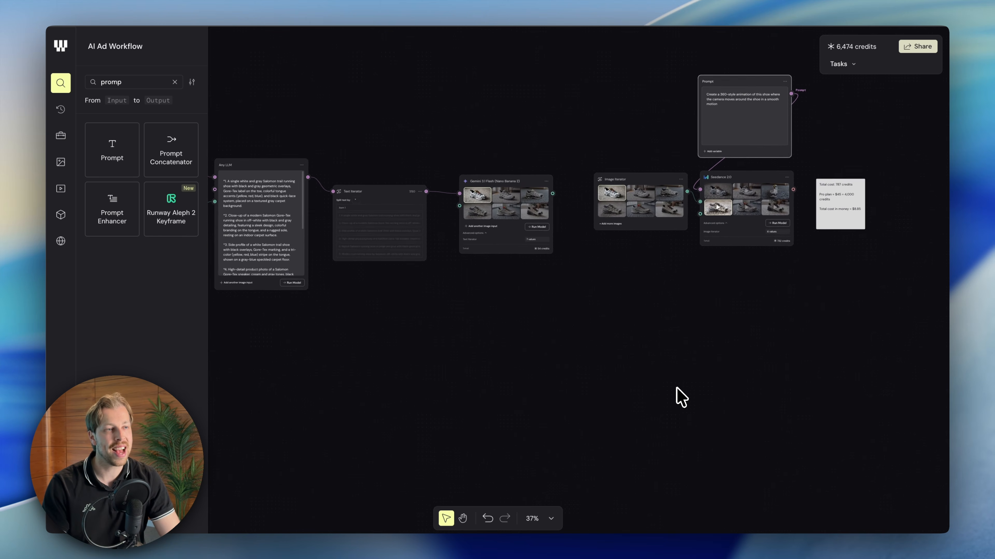
pyautogui.scroll(-2, 684, 400)
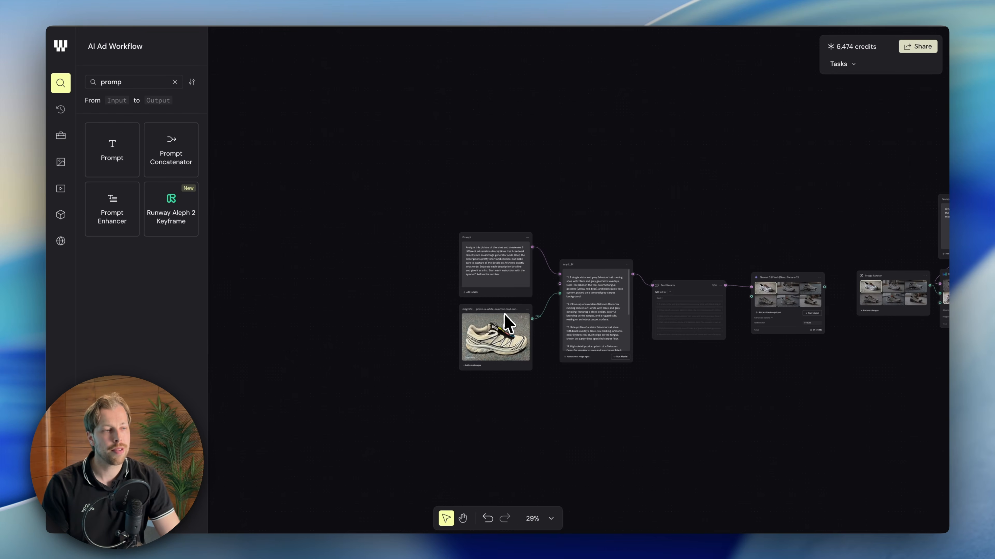
pyautogui.hscroll(3, 506, 322)
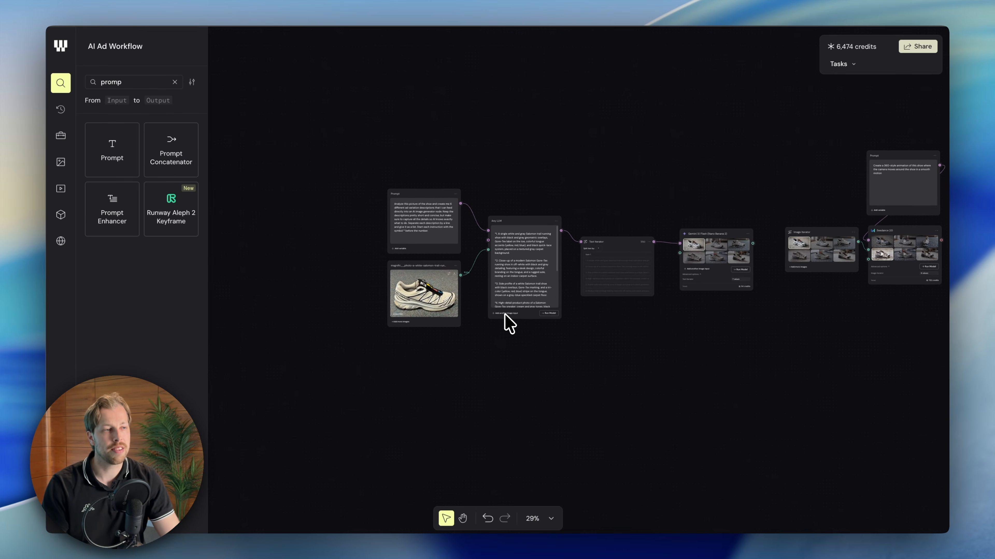
pyautogui.hscroll(2, 508, 324)
pyautogui.scroll(-1, 508, 323)
pyautogui.scroll(2, 399, 250)
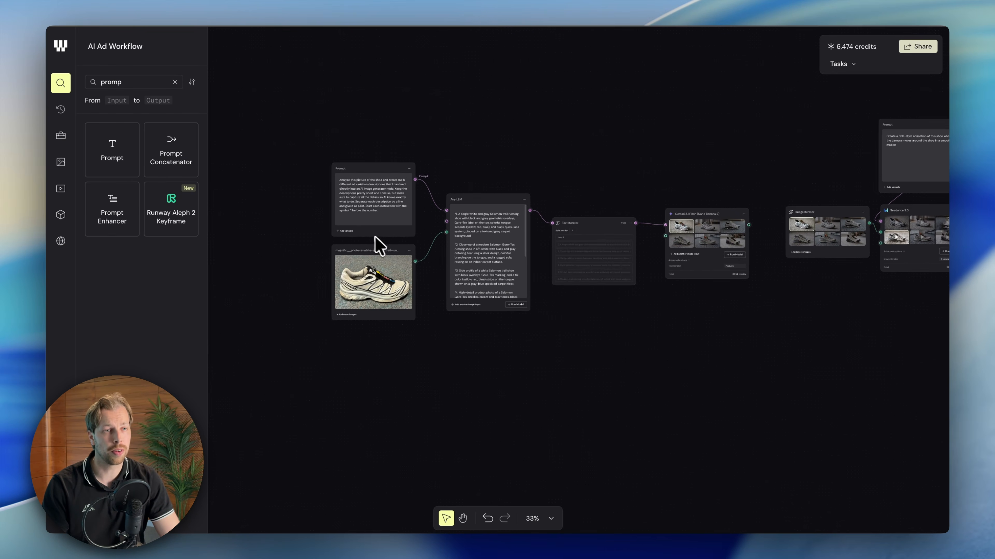
# - Read the ad description prompt and examine the shoe photo node that feed the Any LLM node
pyautogui.scroll(4, 358, 244)
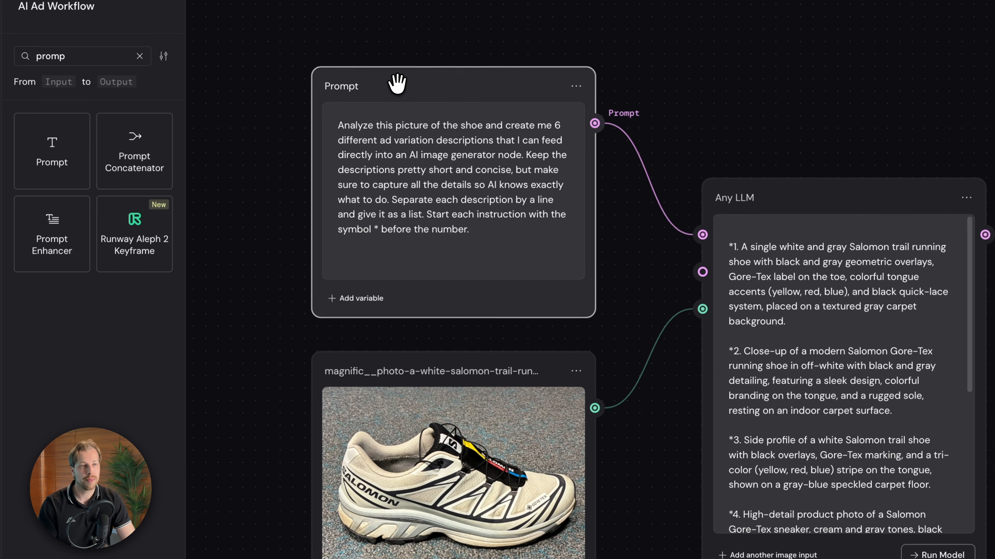
pyautogui.moveTo(396, 83); pyautogui.dragTo(397, 89)
pyautogui.tripleClick(419, 176)
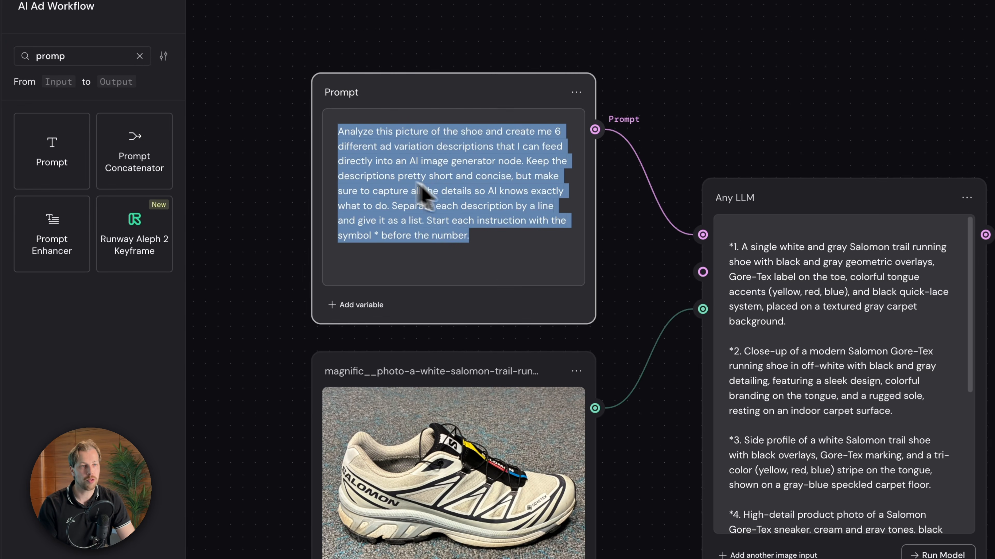
pyautogui.tripleClick(395, 150)
pyautogui.moveTo(482, 354); pyautogui.dragTo(482, 365)
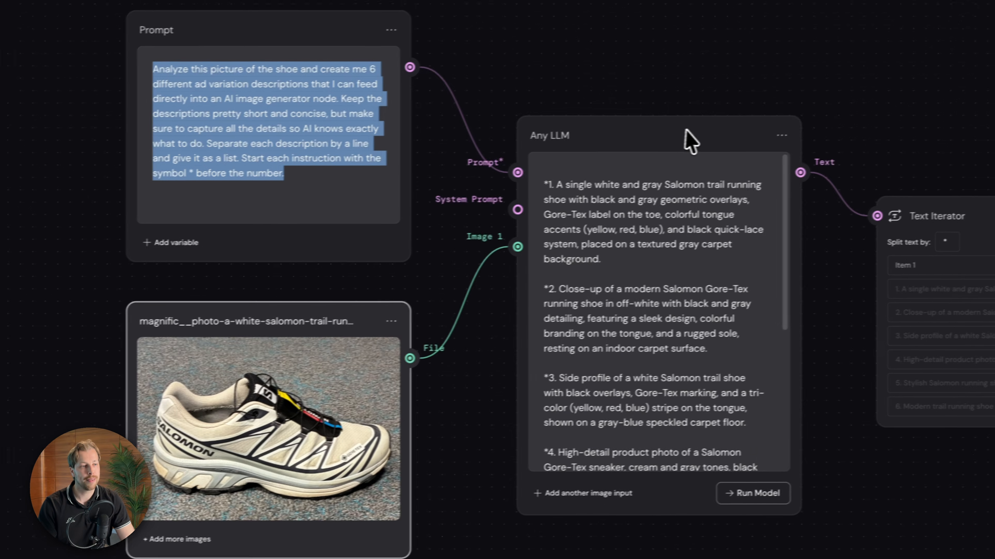
# - Read the numbered ad descriptions in the Any LLM node, highlighting descriptions 3 and 4
pyautogui.moveTo(766, 120); pyautogui.dragTo(744, 107)
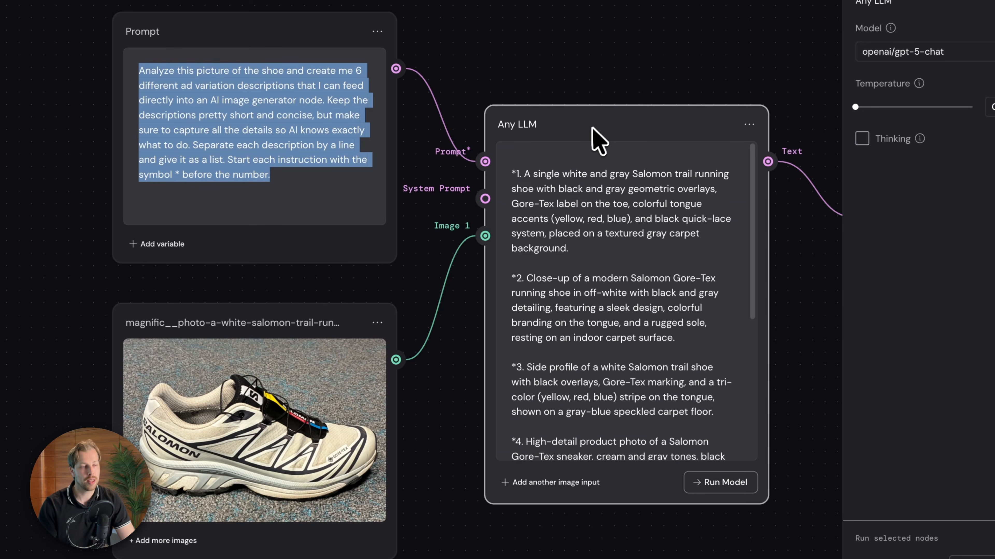
pyautogui.hscroll(5, 624, 129)
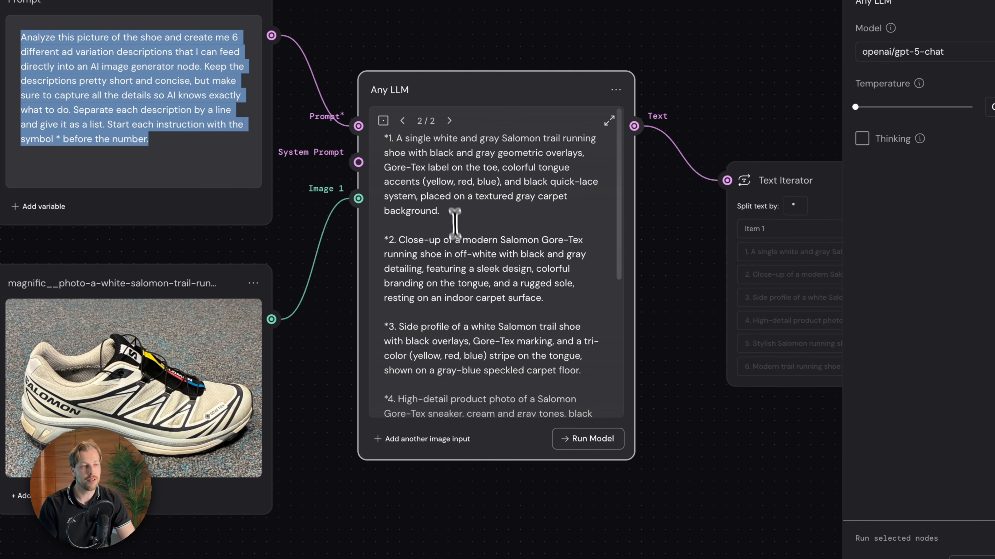
pyautogui.tripleClick(462, 251)
pyautogui.tripleClick(469, 339)
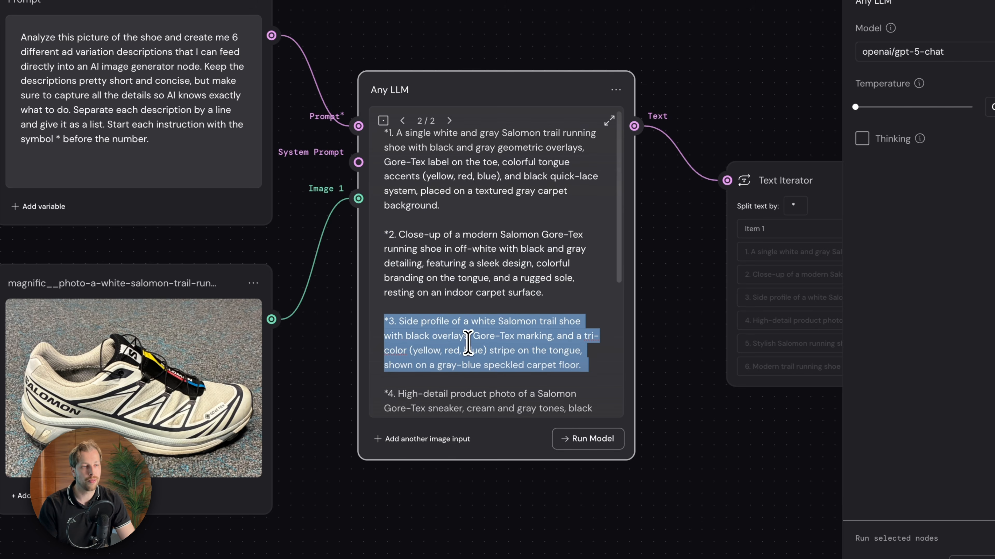
pyautogui.scroll(-2, 464, 341)
pyautogui.tripleClick(462, 341)
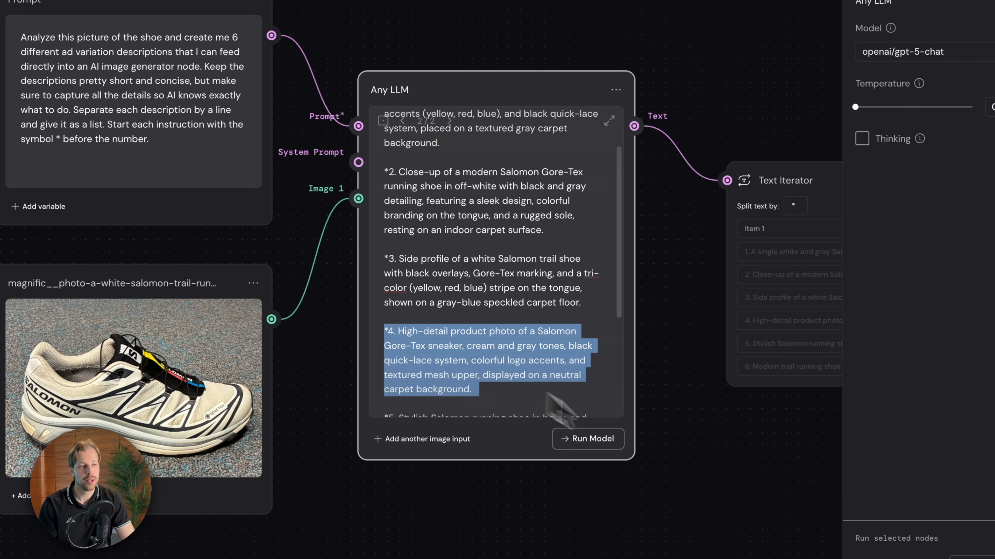
pyautogui.click(701, 477)
# - Follow the connection from the Any LLM node to the Text Iterator node and inspect its text items up close
pyautogui.hscroll(4, 703, 474)
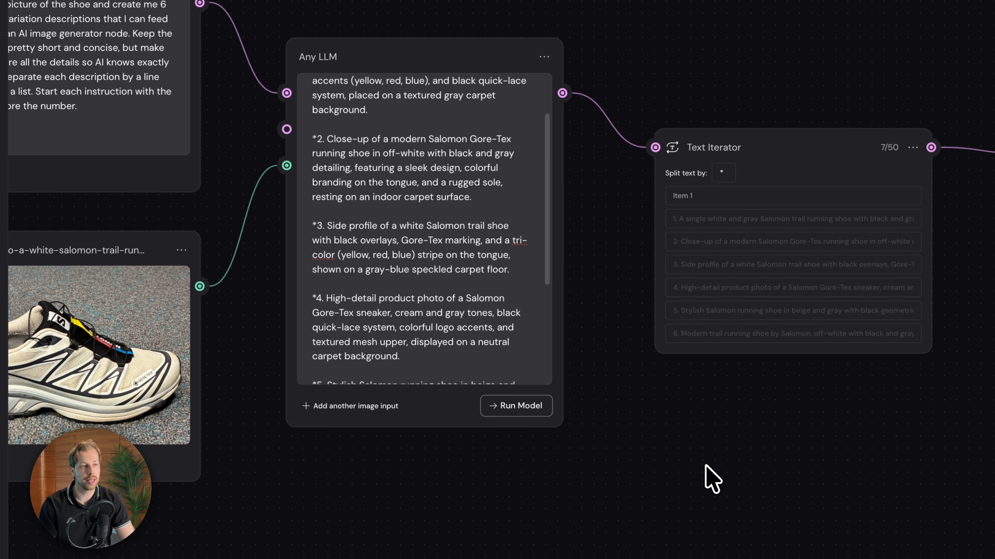
pyautogui.scroll(-4, 661, 434)
pyautogui.hscroll(4, 653, 427)
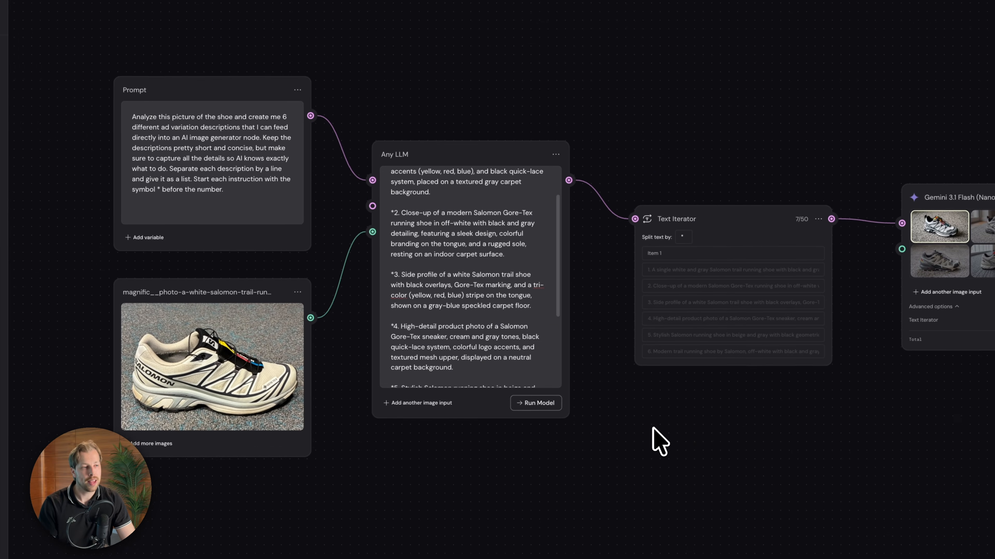
pyautogui.click(417, 114)
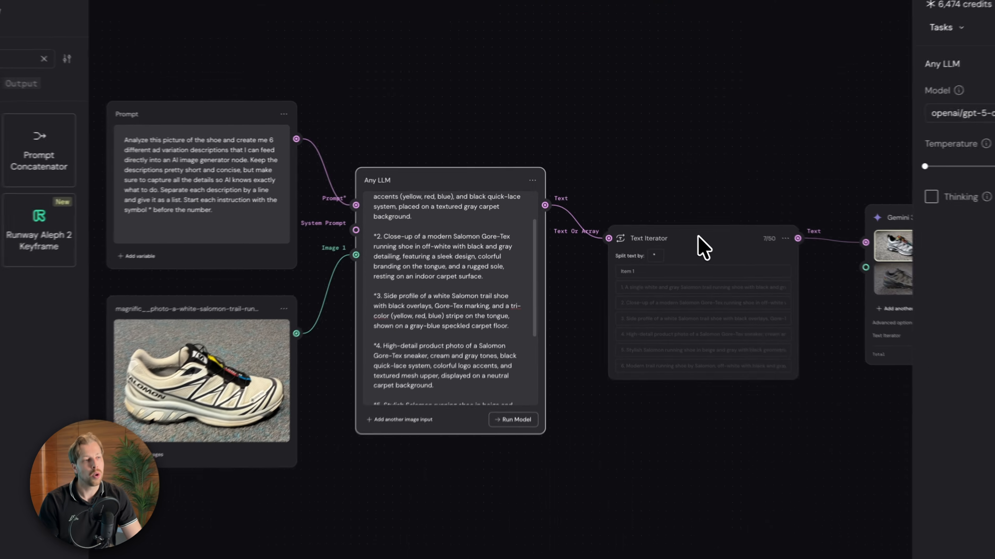
pyautogui.moveTo(658, 211); pyautogui.dragTo(652, 210)
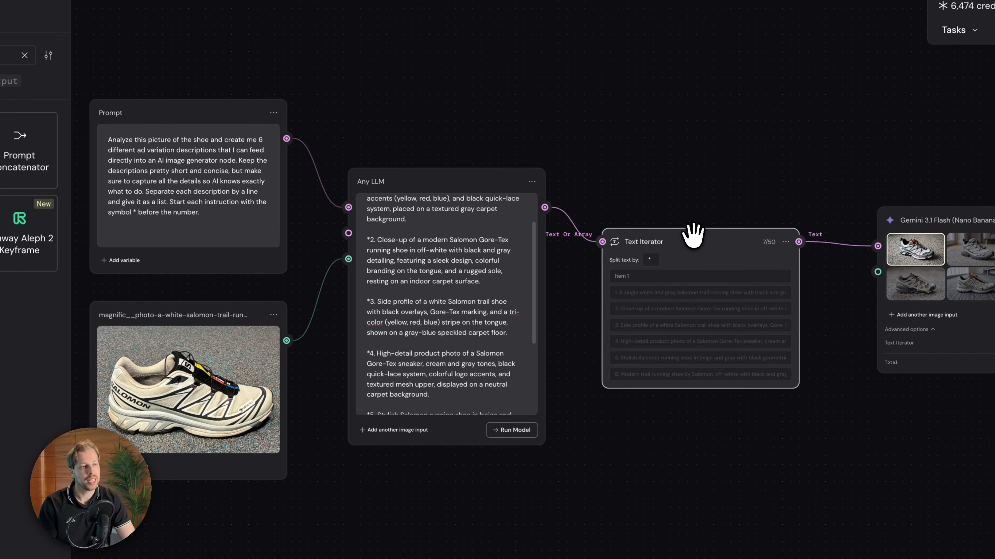
pyautogui.scroll(5, 699, 241)
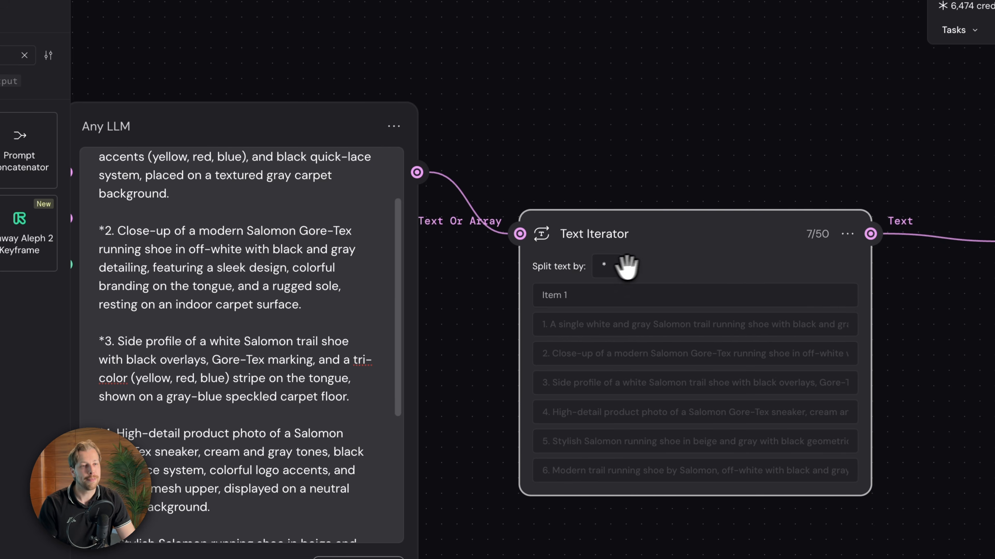
# - Compare the * symbol requested in the Prompt node with the * markers before the descriptions in the Any LLM node
pyautogui.hscroll(-5, 627, 268)
pyautogui.hscroll(-6, 296, 209)
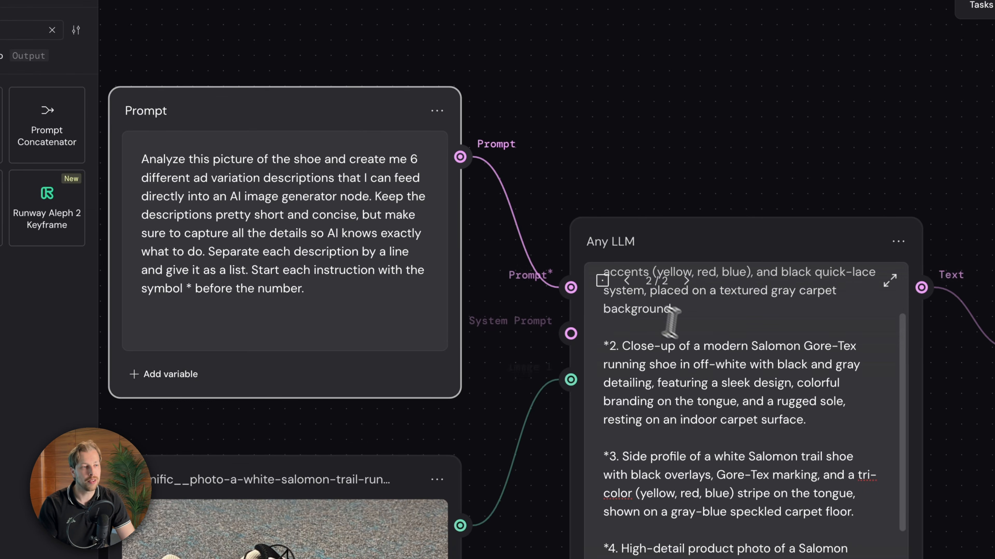
pyautogui.click(820, 356)
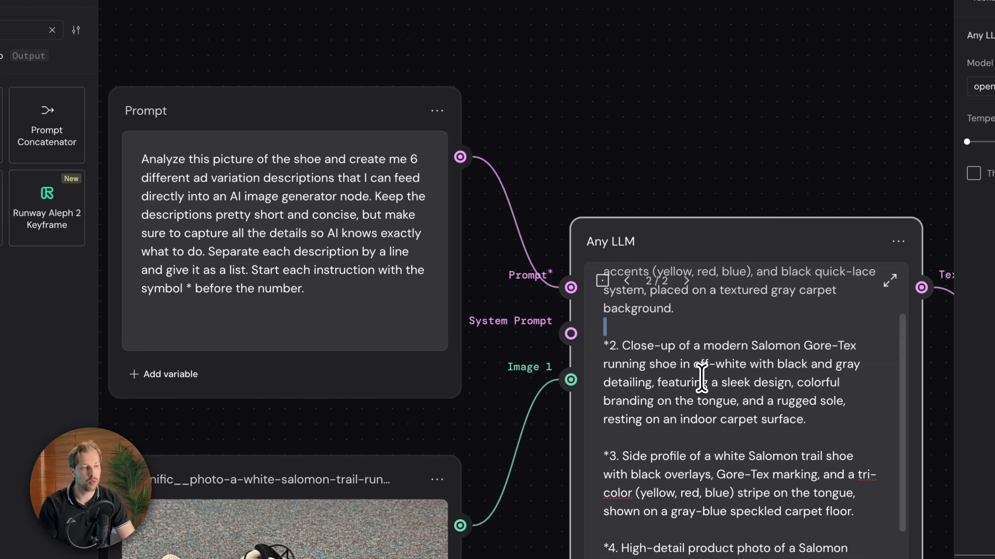
pyautogui.scroll(-3, 701, 378)
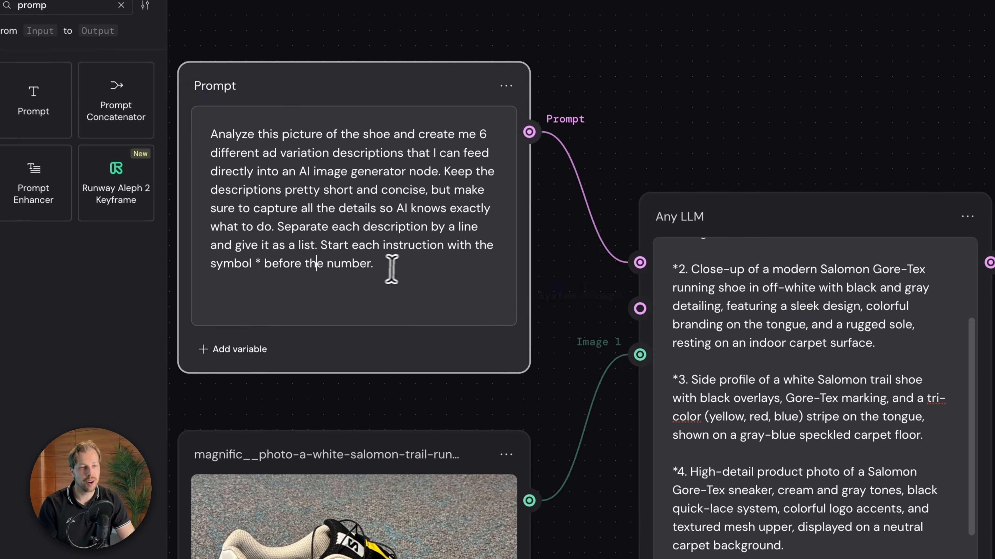
pyautogui.moveTo(306, 290); pyautogui.dragTo(286, 287)
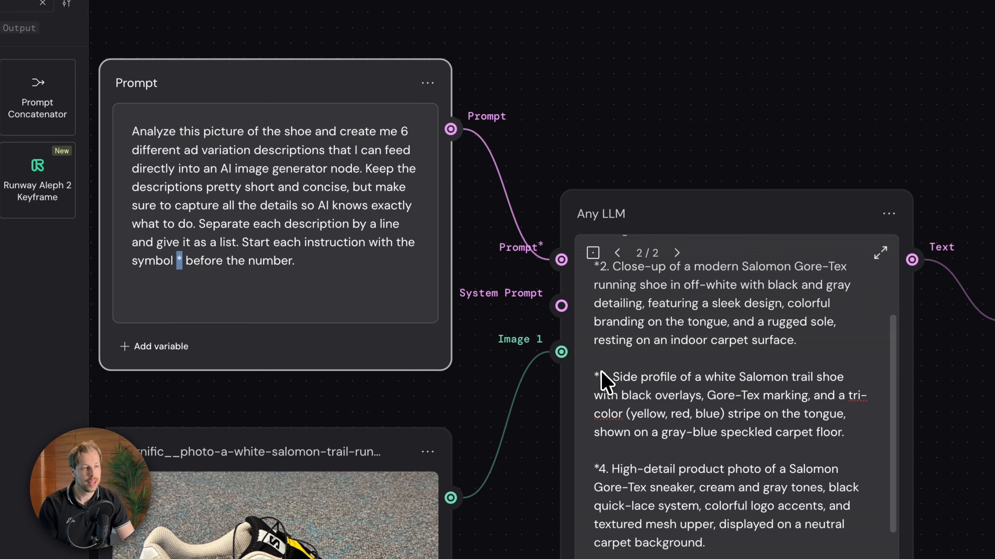
pyautogui.doubleClick(599, 375)
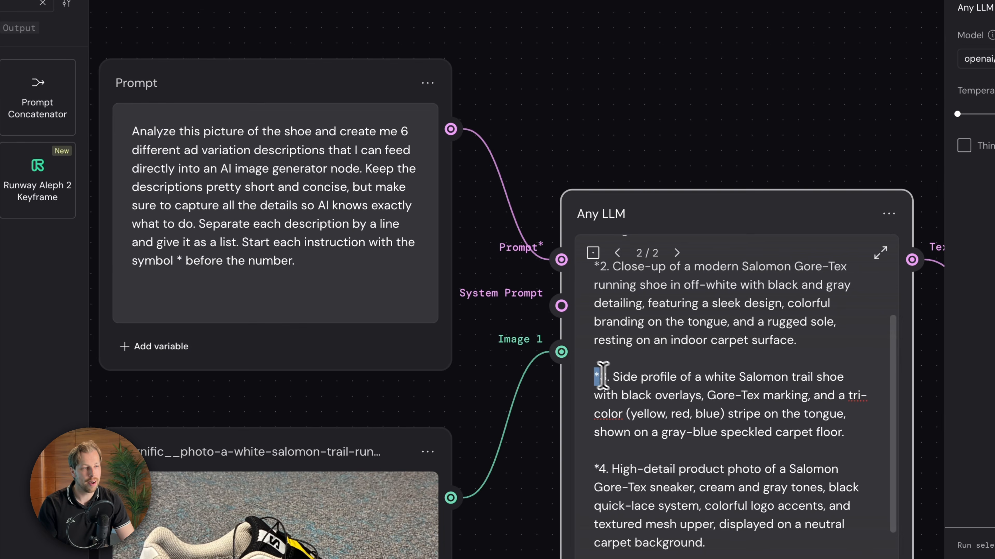
pyautogui.scroll(-2, 617, 401)
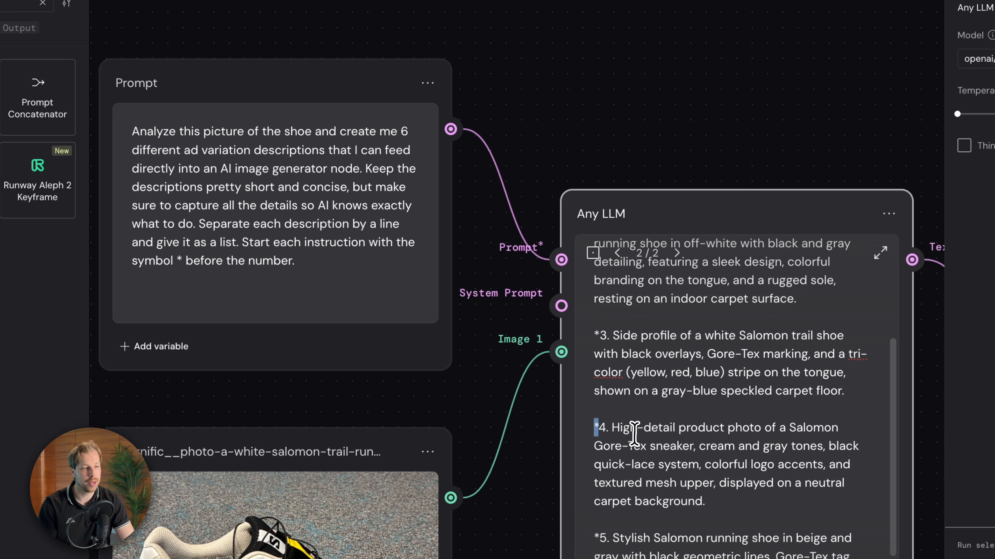
# - Examine the * separator in the Text Iterator's split text setting and the list of items below it
pyautogui.hscroll(15, 646, 438)
pyautogui.scroll(-6, 646, 439)
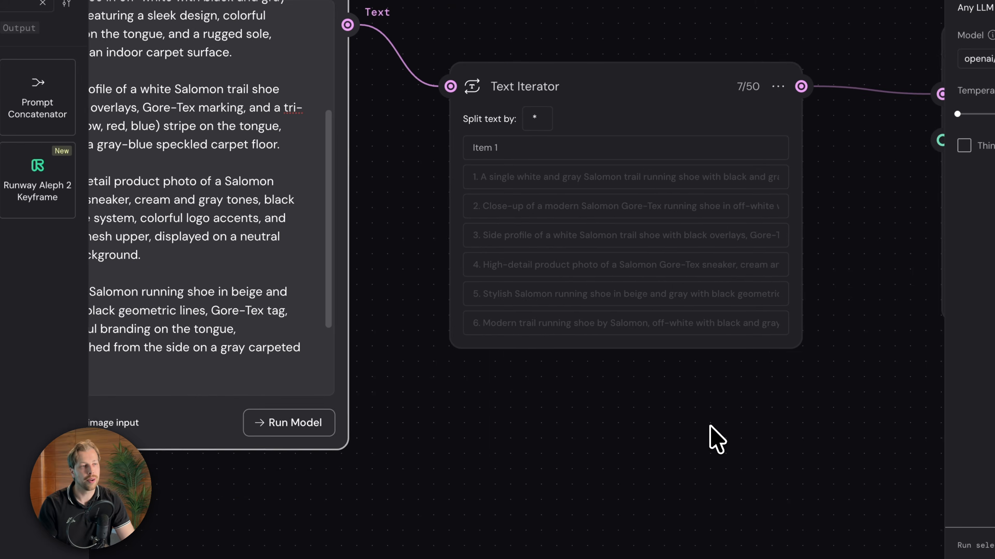
pyautogui.scroll(-3, 717, 439)
pyautogui.click(596, 123)
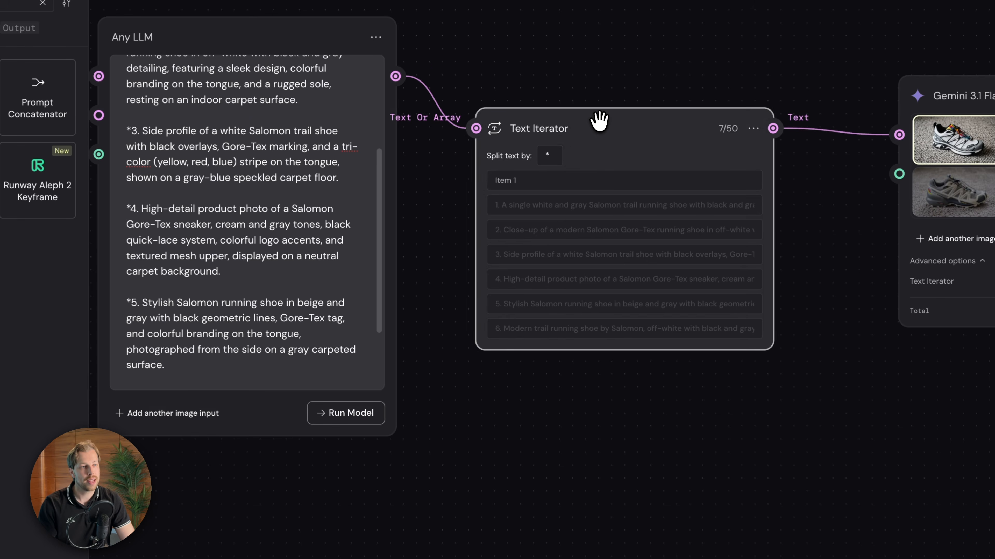
pyautogui.scroll(5, 556, 168)
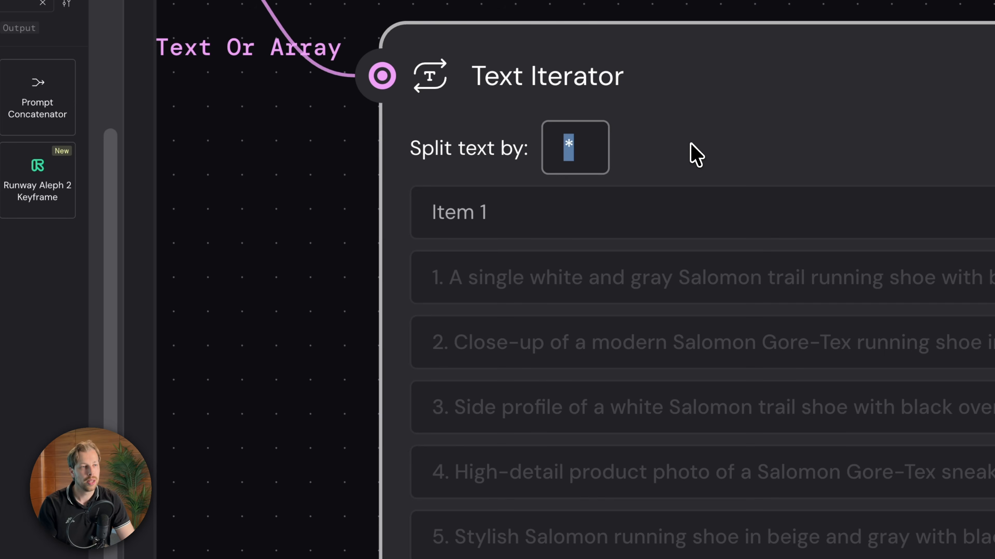
pyautogui.scroll(-4, 709, 157)
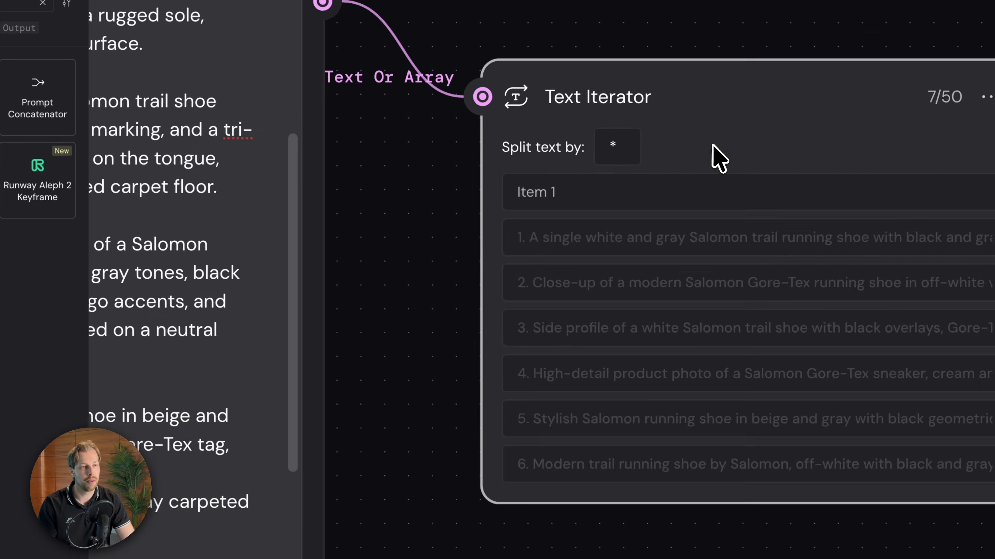
# - Compare ad descriptions 3, 4 and 5 in the Any LLM node with the separate items in the Text Iterator
pyautogui.tripleClick(275, 214)
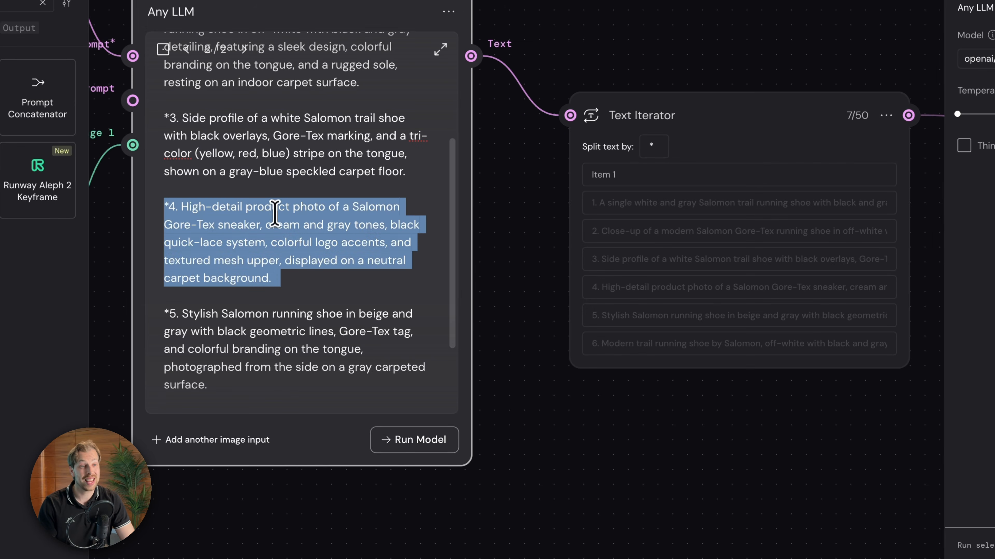
pyautogui.tripleClick(284, 159)
pyautogui.tripleClick(282, 335)
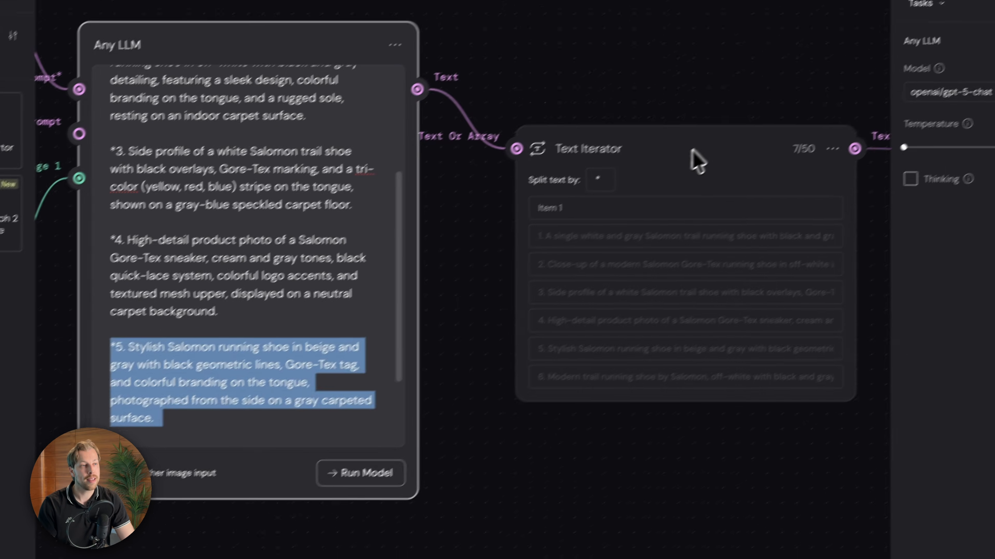
pyautogui.moveTo(746, 121); pyautogui.dragTo(731, 113)
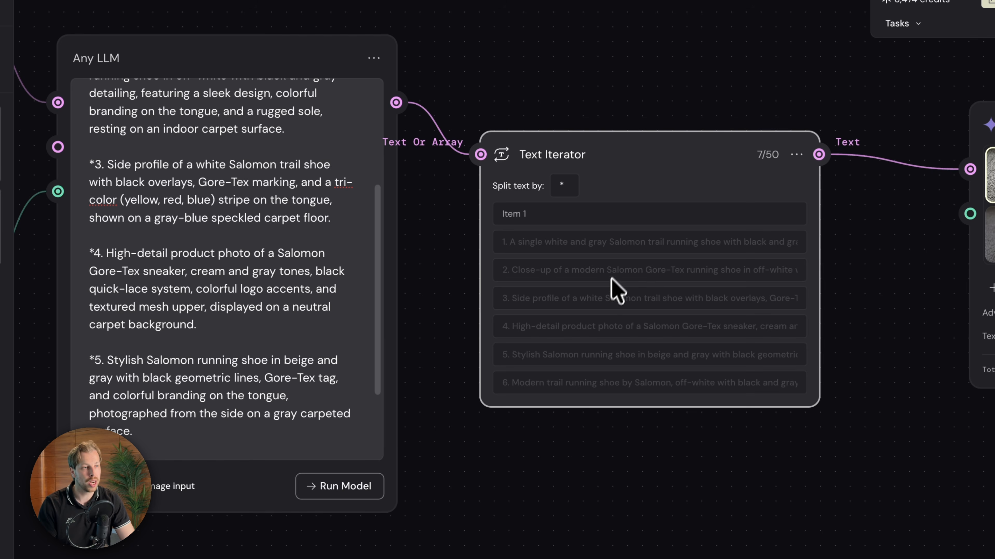
pyautogui.hscroll(3, 604, 320)
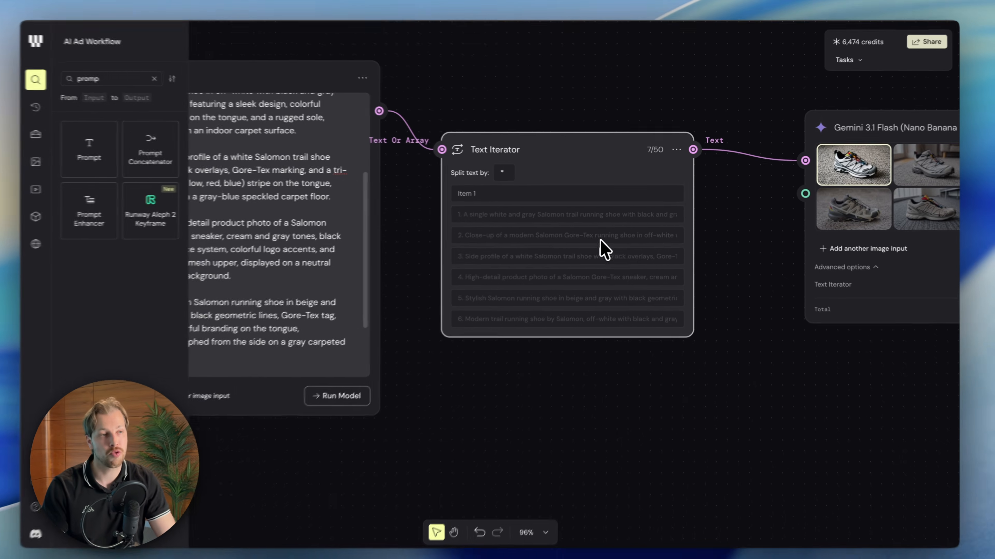
# - Inspect the Gemini 3.1 Flash (Nano Banana 2) node fed by the Text Iterator, including its six images and generation settings
pyautogui.hscroll(3, 607, 293)
pyautogui.hscroll(1, 629, 248)
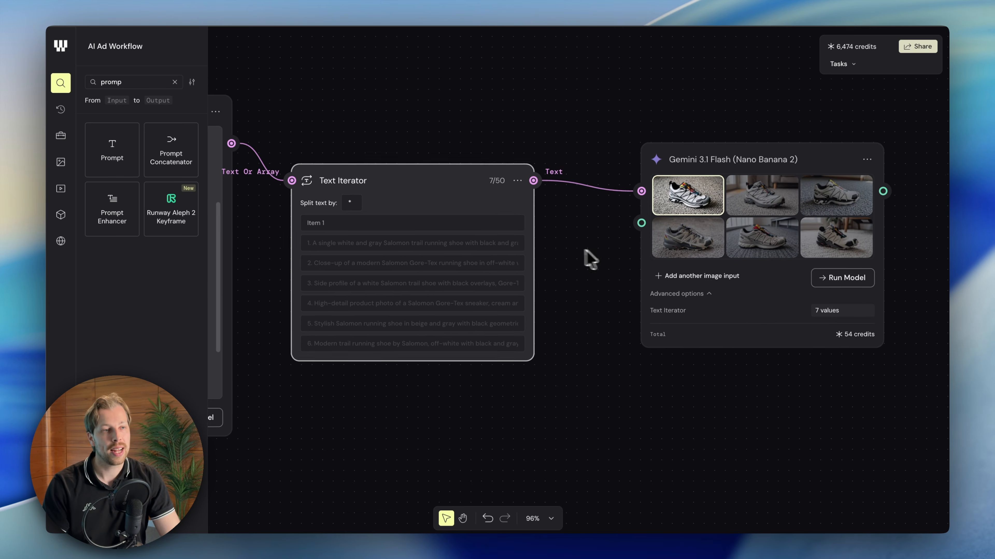
pyautogui.moveTo(384, 199); pyautogui.dragTo(415, 195)
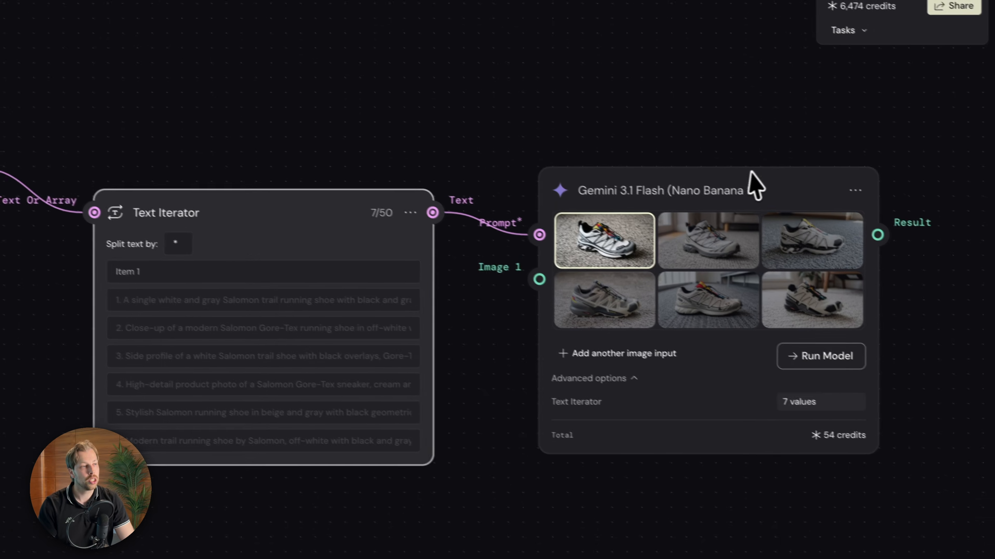
pyautogui.moveTo(782, 163); pyautogui.dragTo(717, 167)
pyautogui.hscroll(4, 718, 168)
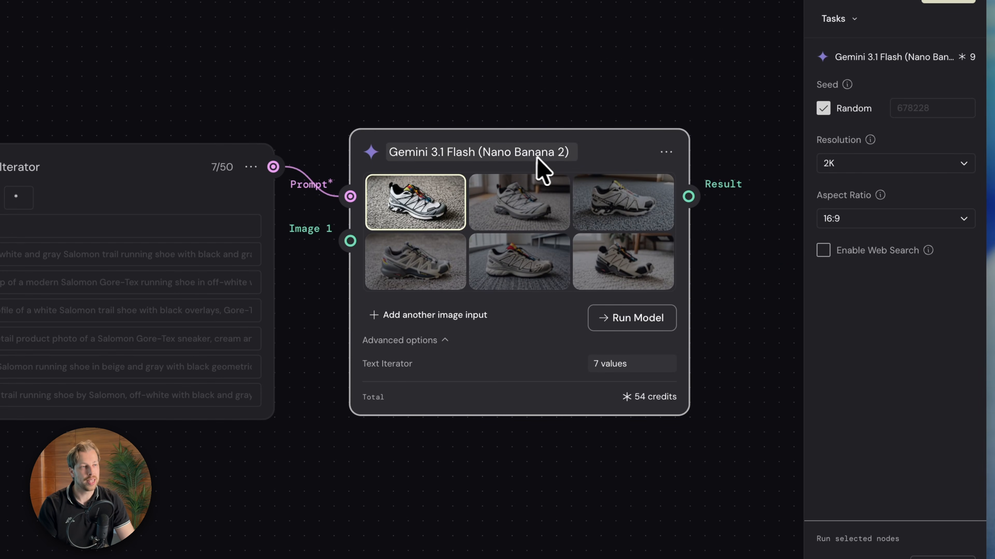
pyautogui.moveTo(601, 146); pyautogui.dragTo(609, 146)
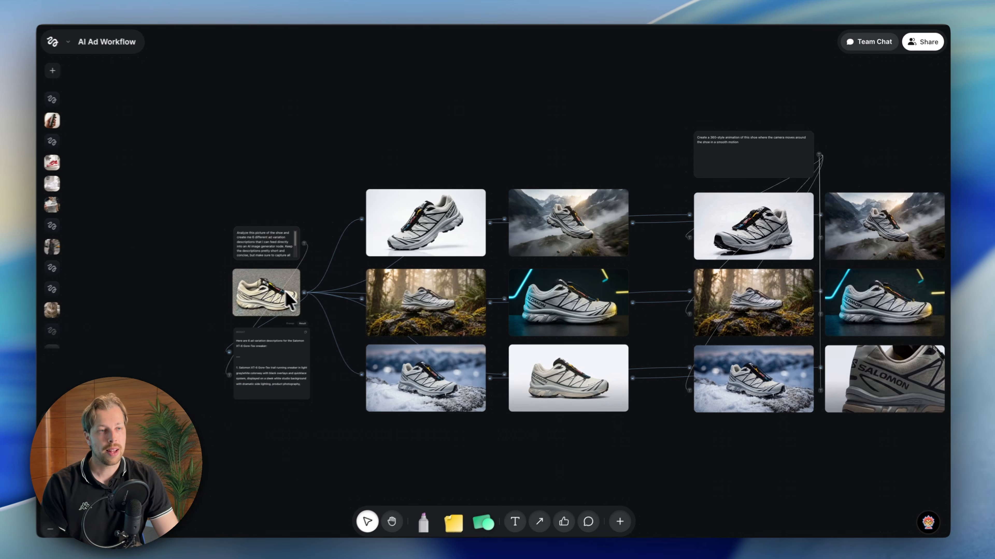
# - On the other AI Ad Workflow canvas, select the six generated shoe ad images together to review them as separate image nodes
pyautogui.scroll(5, 337, 300)
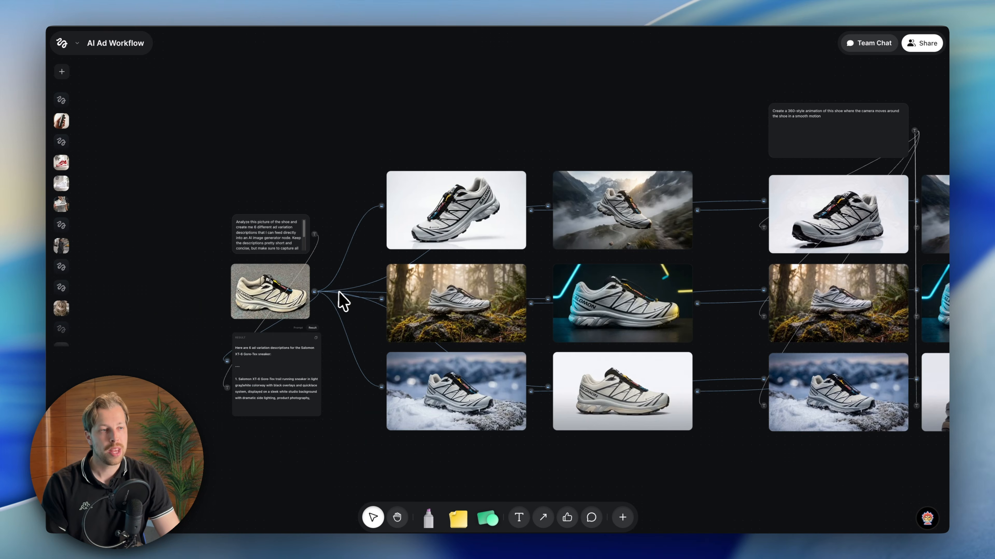
pyautogui.scroll(-3, 345, 301)
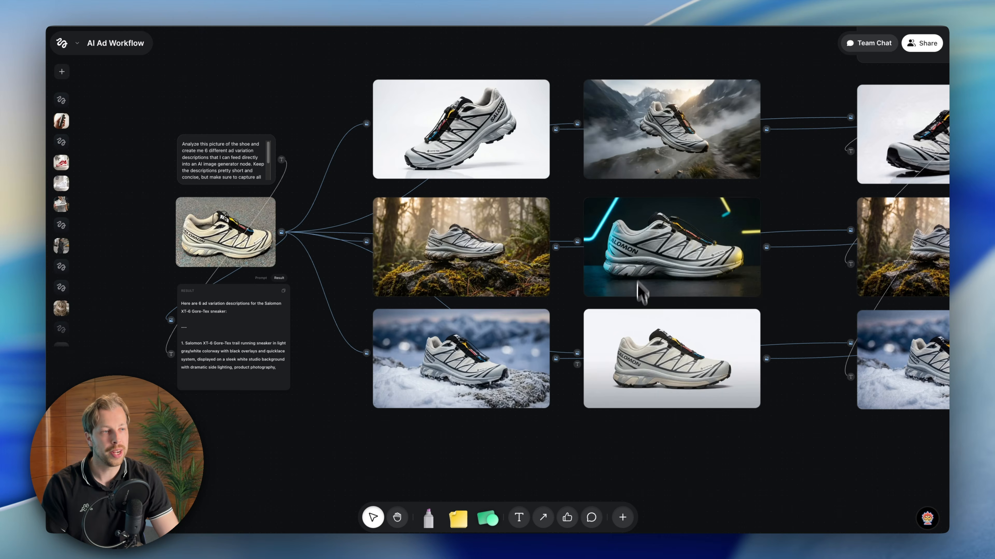
pyautogui.moveTo(653, 416); pyautogui.dragTo(461, 150)
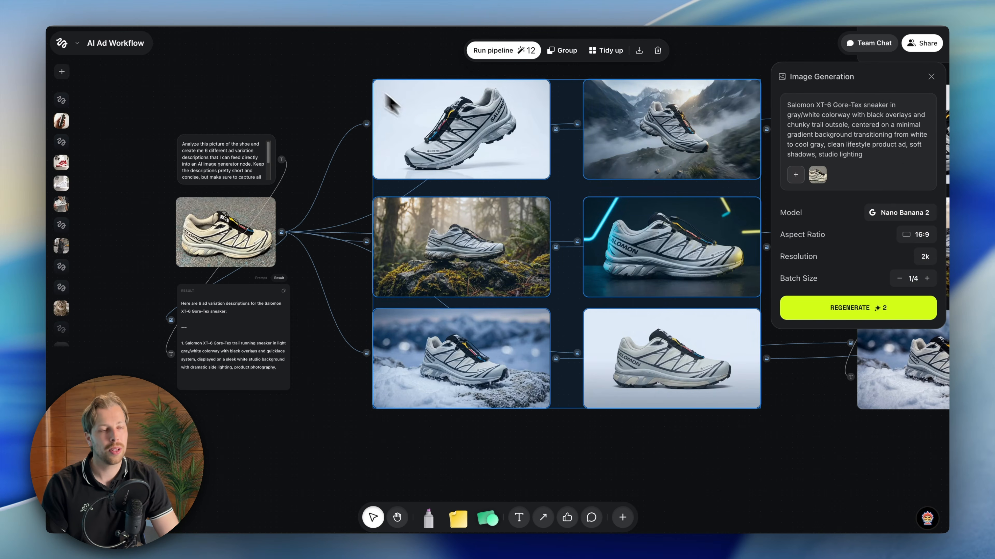
pyautogui.click(340, 63)
pyautogui.moveTo(368, 68); pyautogui.dragTo(717, 462)
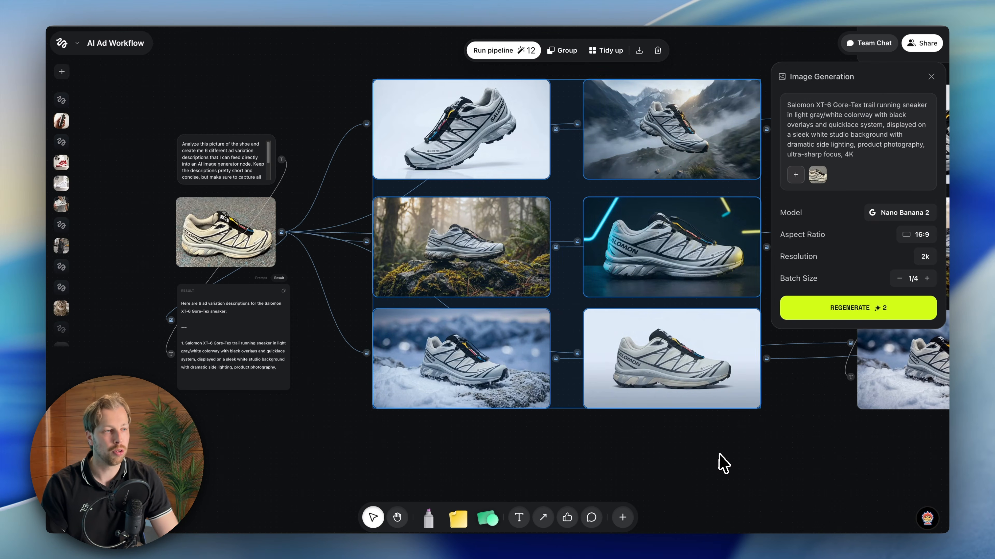
pyautogui.click(720, 455)
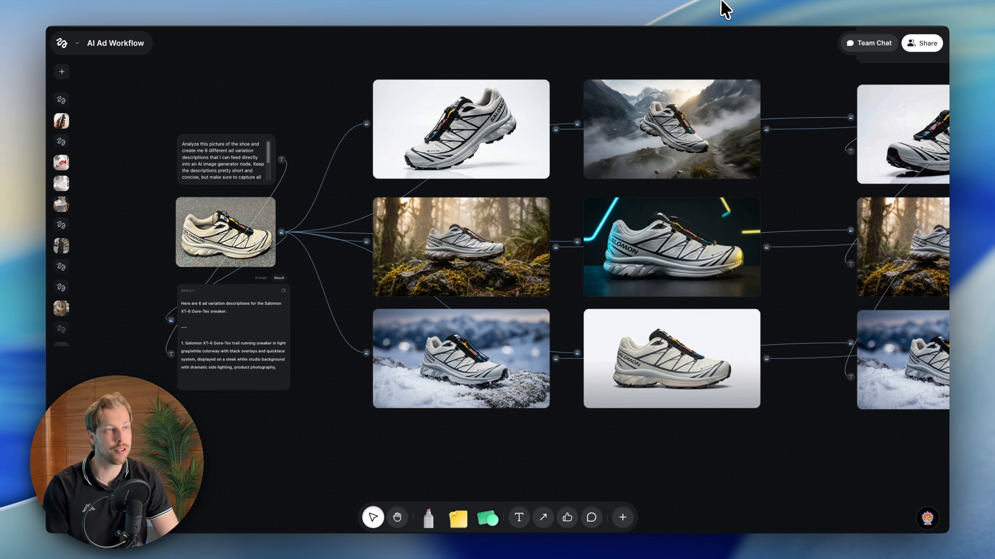
pyautogui.moveTo(680, 447); pyautogui.dragTo(407, 83)
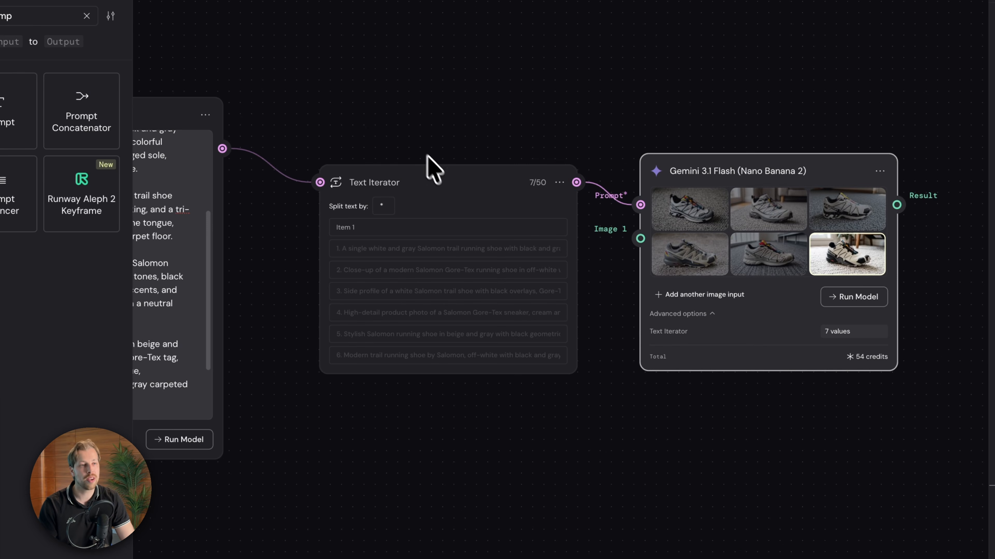
# - Switch back to Figma Weave and examine the image batch in the Gemini 3.1 Flash node beside the Image Iterator
pyautogui.moveTo(433, 168); pyautogui.dragTo(490, 182)
pyautogui.hscroll(8, 450, 174)
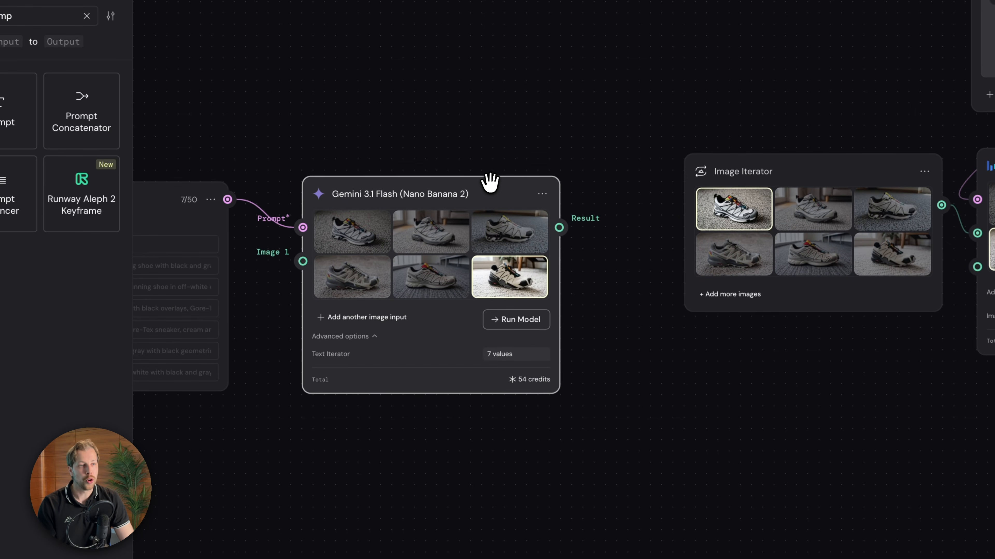
pyautogui.scroll(3, 422, 252)
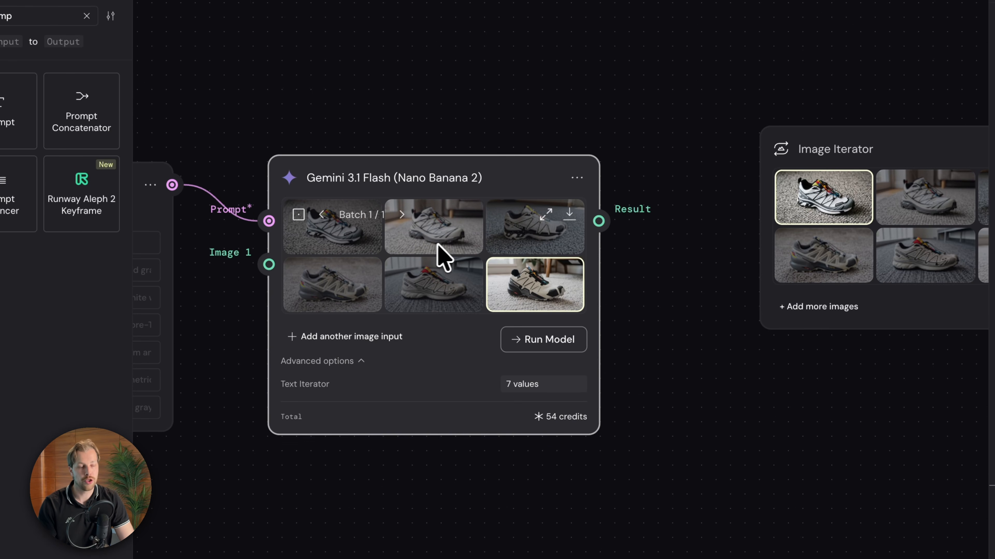
# - Create an image iterator from the Gemini 3.1 Flash node's batch, place it above the node, and delete it again
pyautogui.click(577, 181)
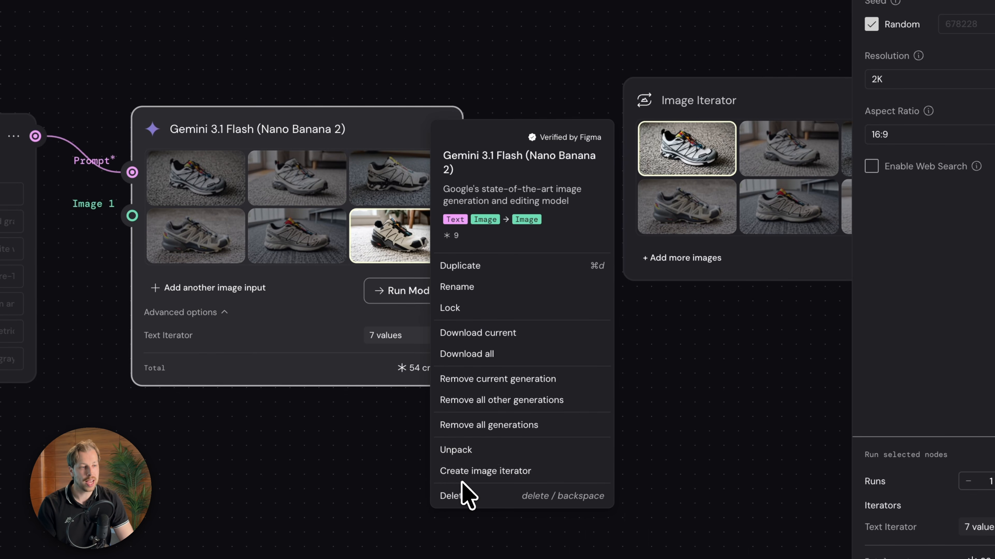
pyautogui.click(456, 475)
pyautogui.moveTo(633, 138); pyautogui.dragTo(401, 49)
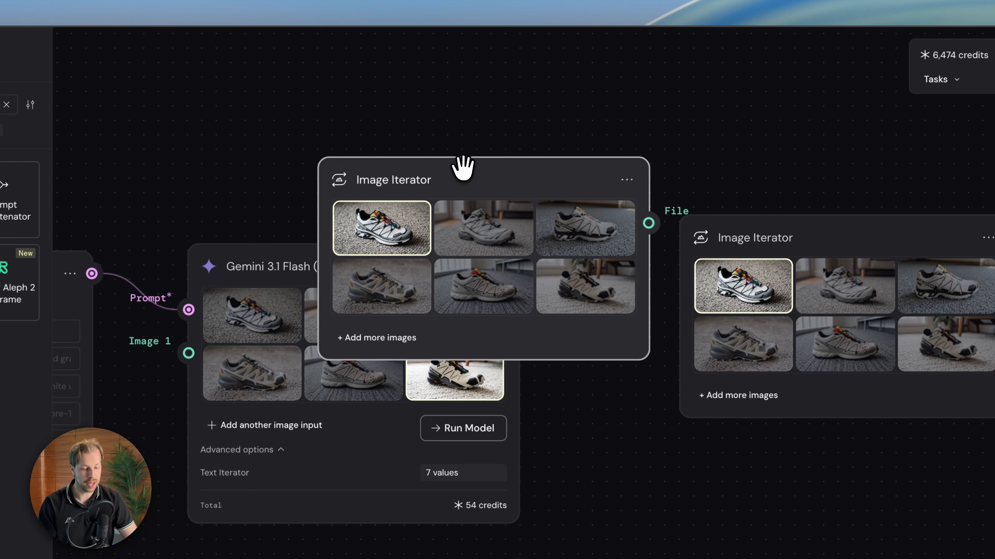
pyautogui.press('Delete')
# - Compare the Gemini 3.1 Flash image batch with the existing Image Iterator node beside it
pyautogui.hscroll(5, 471, 185)
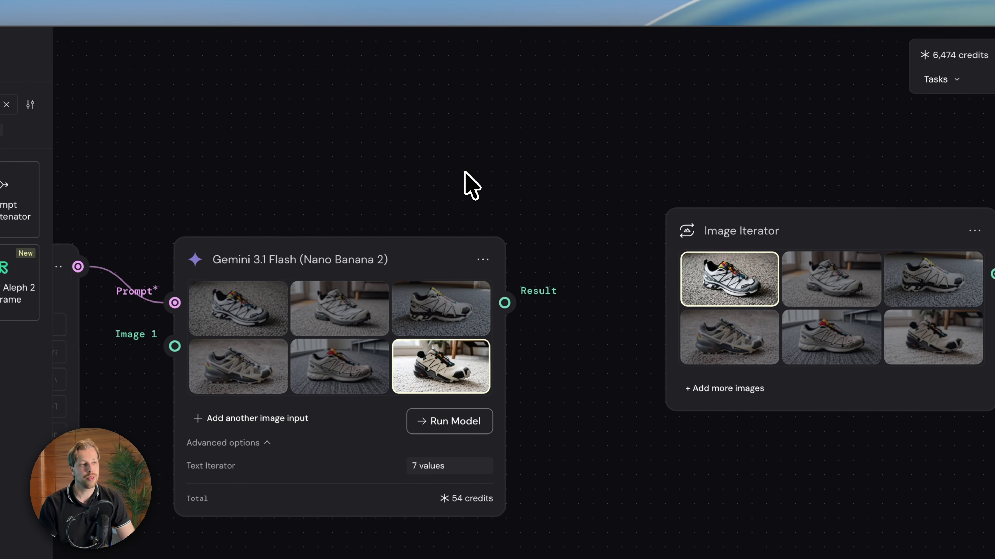
pyautogui.moveTo(735, 192); pyautogui.dragTo(728, 192)
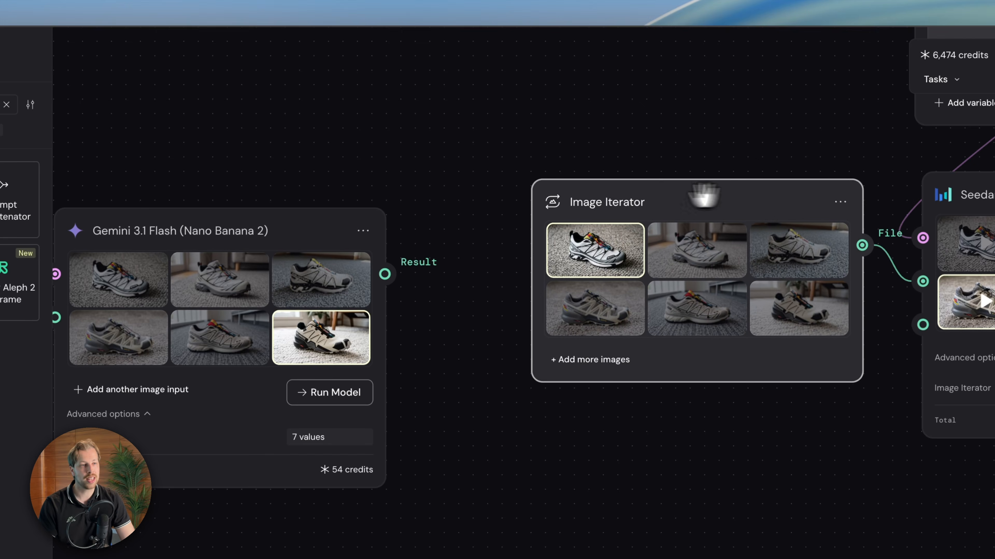
pyautogui.moveTo(288, 217); pyautogui.dragTo(302, 208)
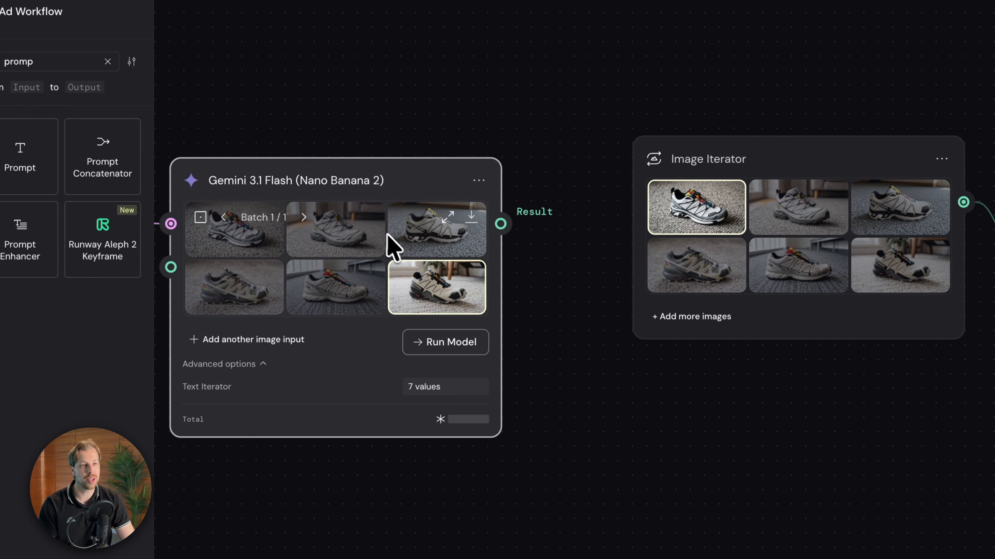
pyautogui.hscroll(10, 398, 251)
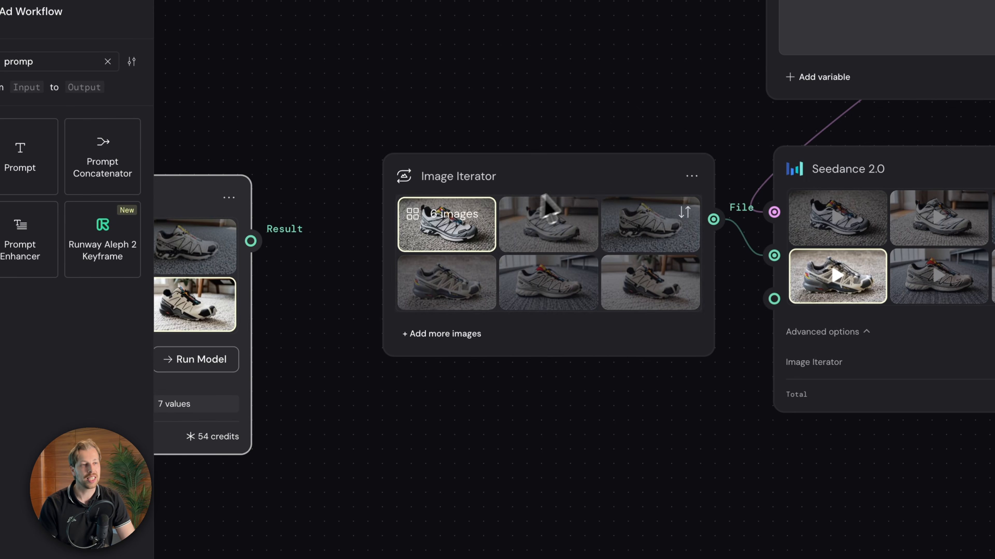
# - Examine how the Image Iterator feeds the First Frame input of the Seedance 2.0 video node
pyautogui.hscroll(5, 560, 189)
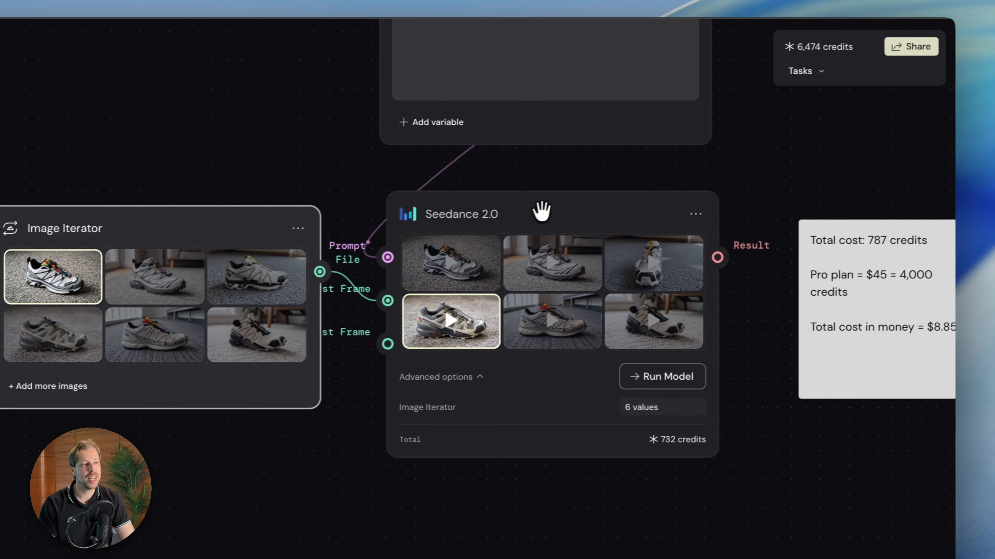
pyautogui.moveTo(795, 167); pyautogui.dragTo(795, 182)
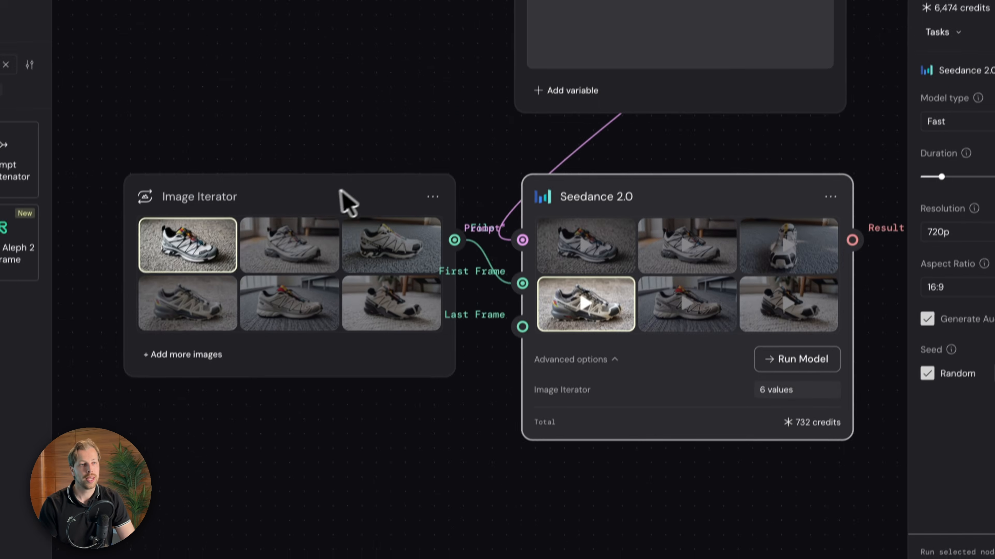
pyautogui.click(179, 151)
pyautogui.moveTo(321, 210); pyautogui.dragTo(307, 217)
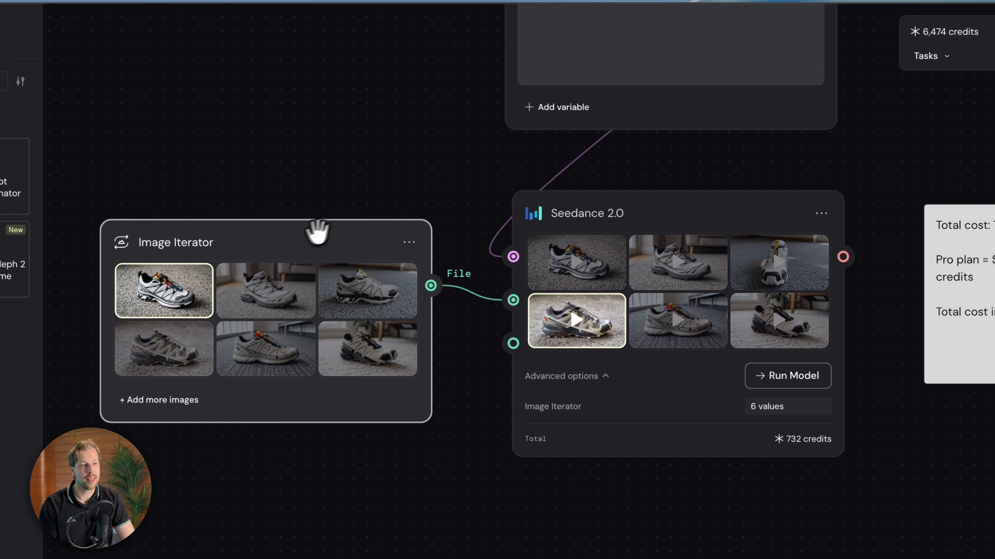
pyautogui.moveTo(717, 203); pyautogui.dragTo(716, 194)
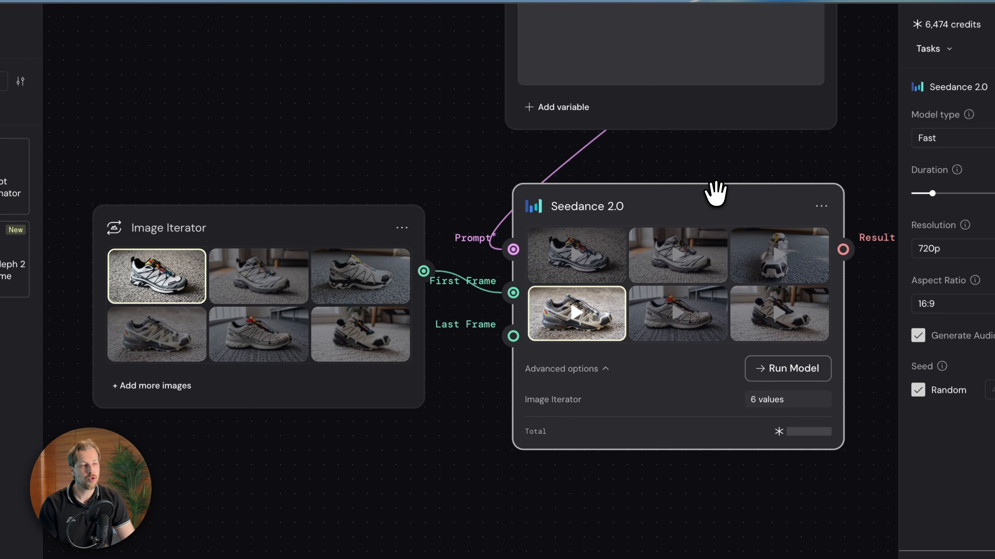
# - Review the 360-style animation prompt and the cost note near the Seedance 2.0 node, and survey the whole workflow
pyautogui.hscroll(4, 715, 193)
pyautogui.scroll(1, 716, 193)
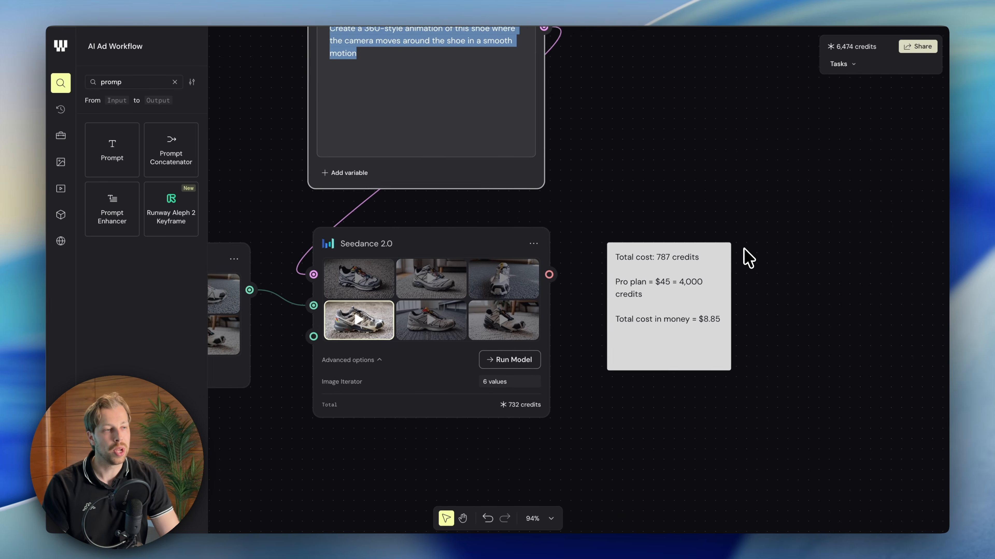
pyautogui.hscroll(2, 697, 271)
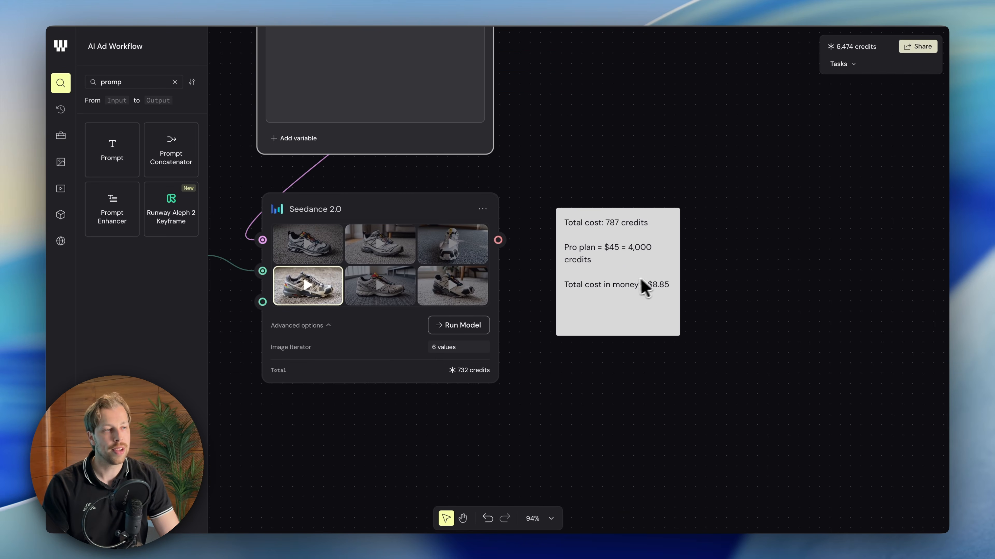
pyautogui.scroll(5, 642, 292)
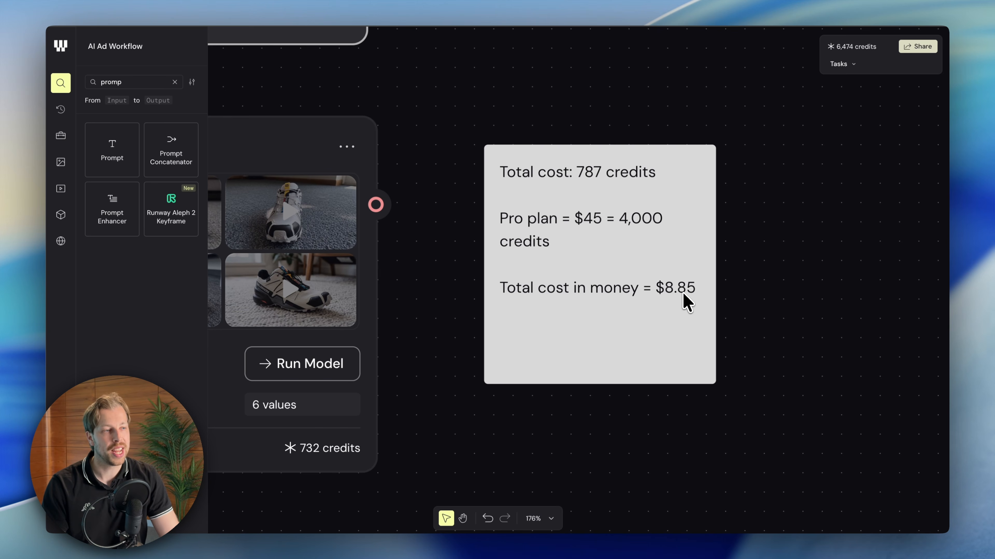
pyautogui.scroll(-10, 692, 302)
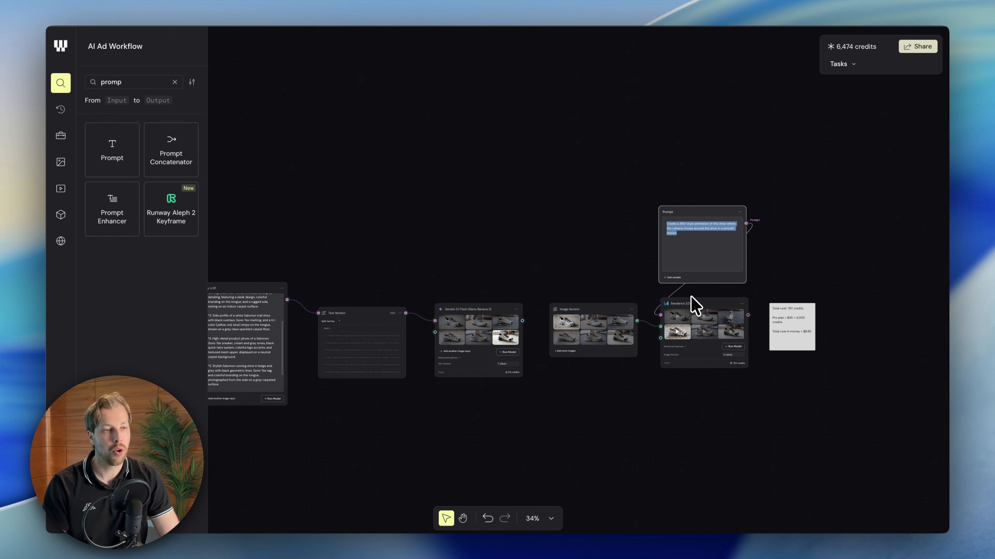
pyautogui.hscroll(-4, 693, 307)
pyautogui.hscroll(-3, 661, 309)
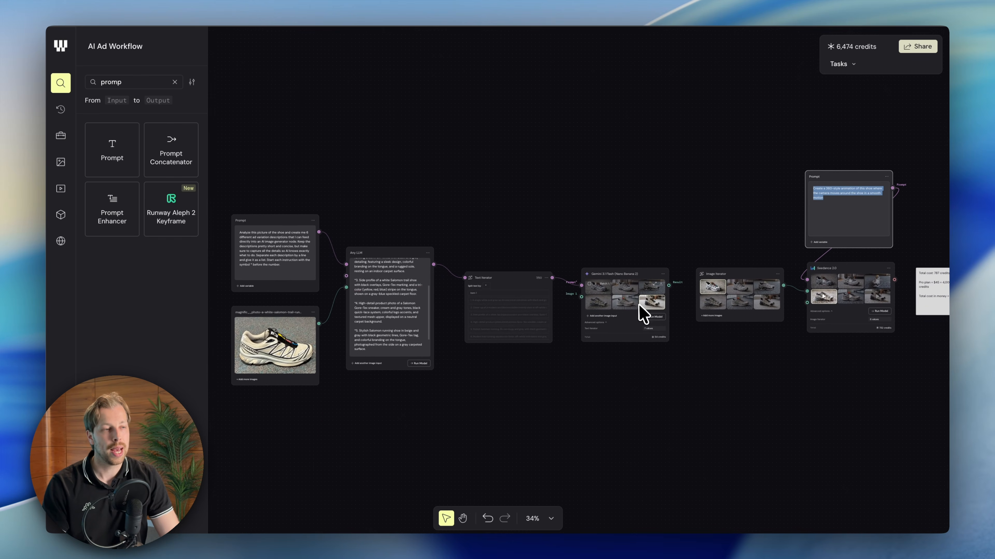
# - Switch to the other canvas with the separate shoe ad images and examine its generated results and cost note
pyautogui.hscroll(6, 642, 310)
pyautogui.scroll(-2, 643, 309)
pyautogui.hscroll(3, 704, 258)
pyautogui.scroll(8, 685, 239)
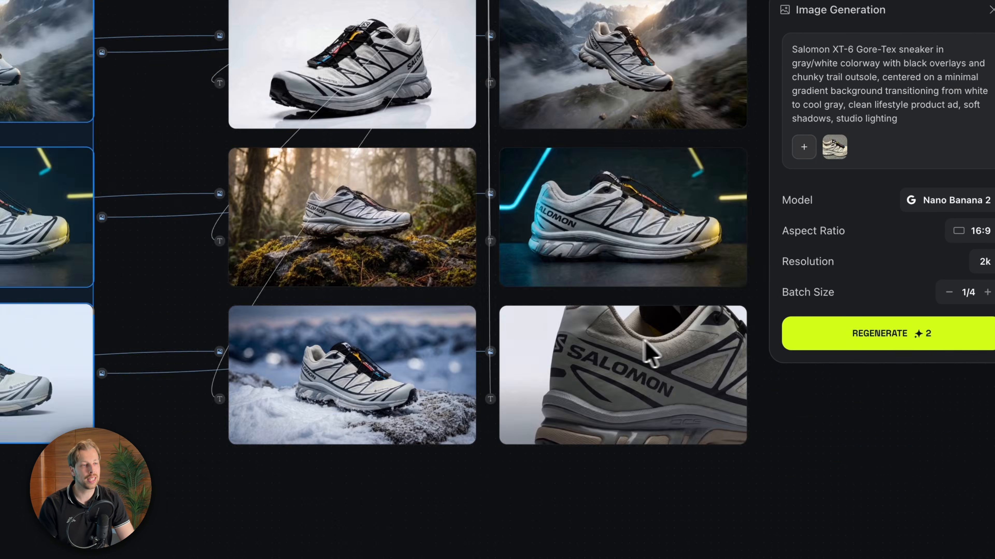
pyautogui.hscroll(10, 650, 353)
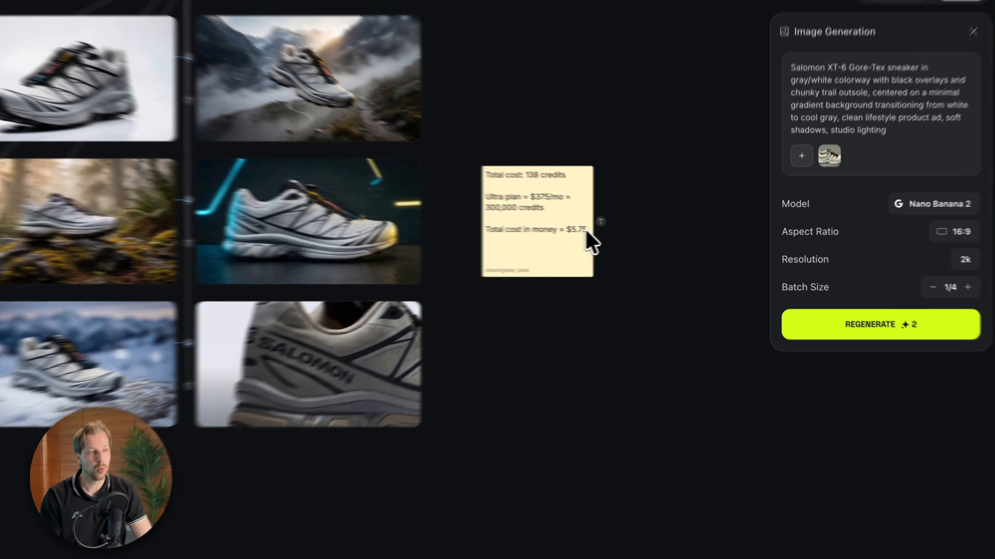
pyautogui.scroll(5, 570, 237)
pyautogui.scroll(-5, 609, 240)
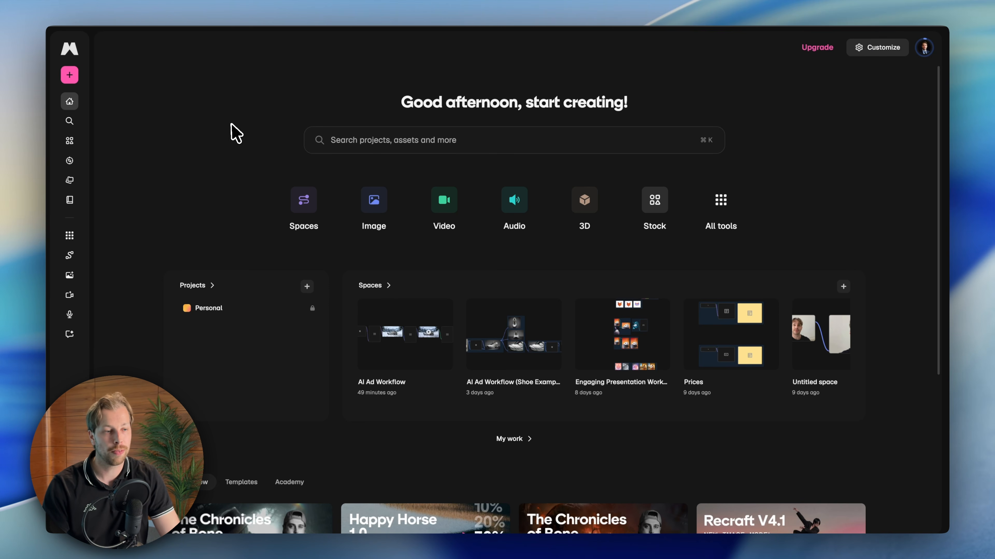
# - Switch to the Spaces home page, open the AI Ad Workflow space, and survey its node chain
pyautogui.scroll(-2, 262, 138)
pyautogui.scroll(2, 265, 137)
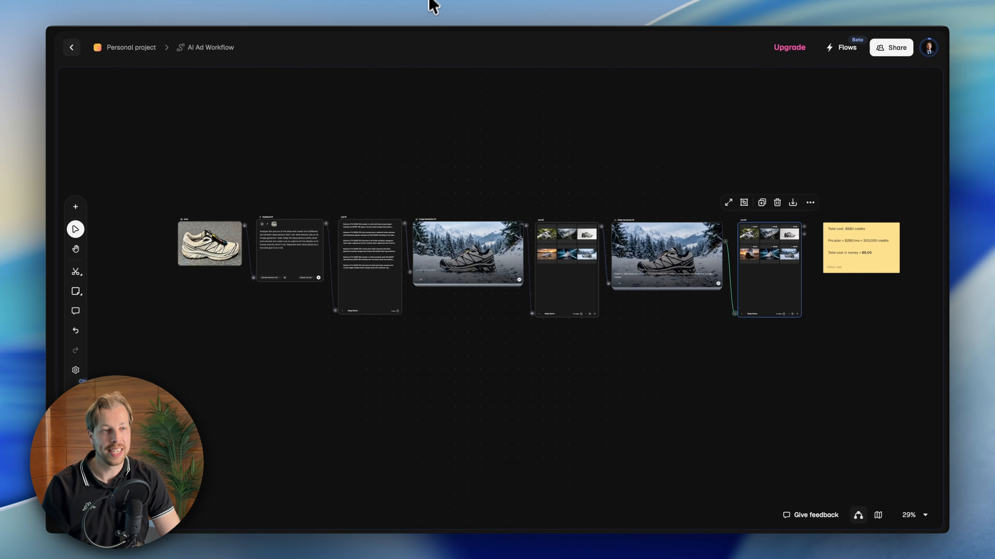
pyautogui.hscroll(-1, 204, 287)
pyautogui.hscroll(2, 250, 286)
pyautogui.scroll(-1, 251, 286)
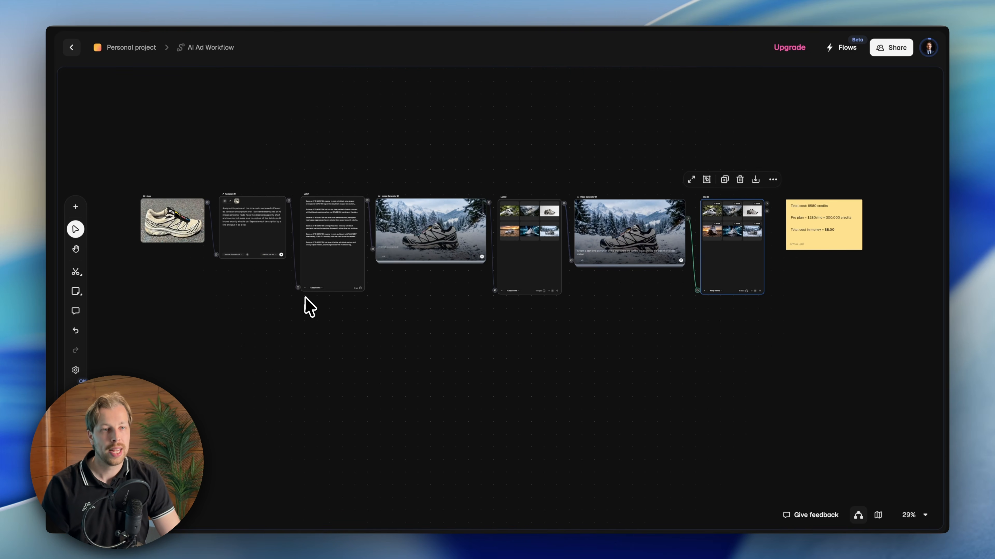
# - Select the shoe, Assistant and List nodes as one group, select the remaining generation nodes, and clear the selection
pyautogui.moveTo(348, 346); pyautogui.dragTo(169, 207)
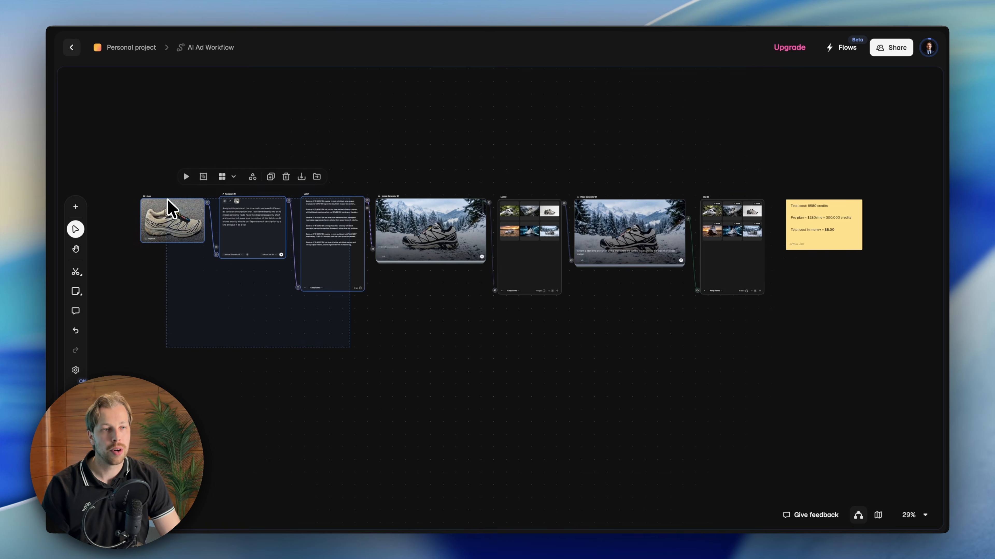
pyautogui.moveTo(423, 327); pyautogui.dragTo(764, 270)
pyautogui.click(460, 362)
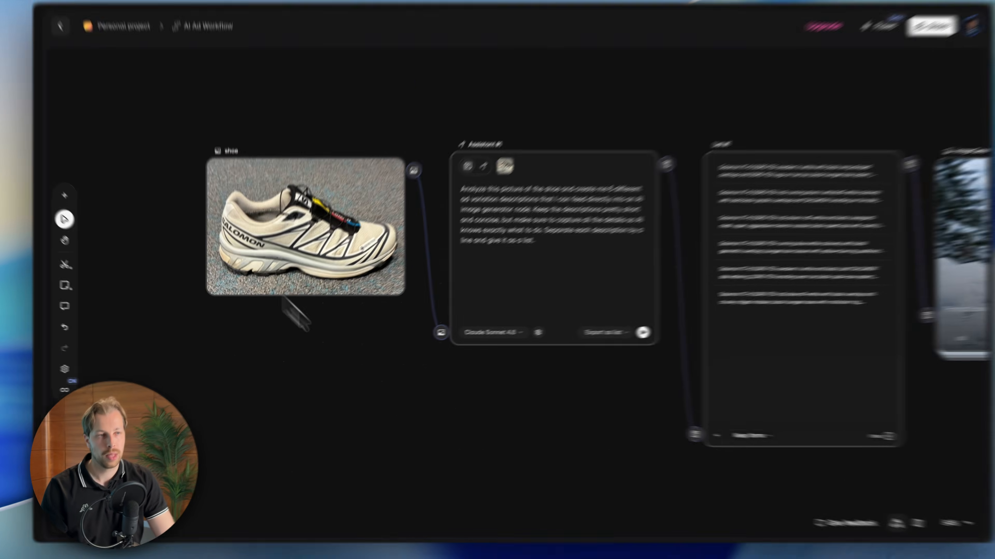
# - Inspect the shoe image node and highlight the Assistant #1 prompt requesting 6 ad variation descriptions as a list
pyautogui.hscroll(1, 352, 415)
pyautogui.scroll(1, 378, 435)
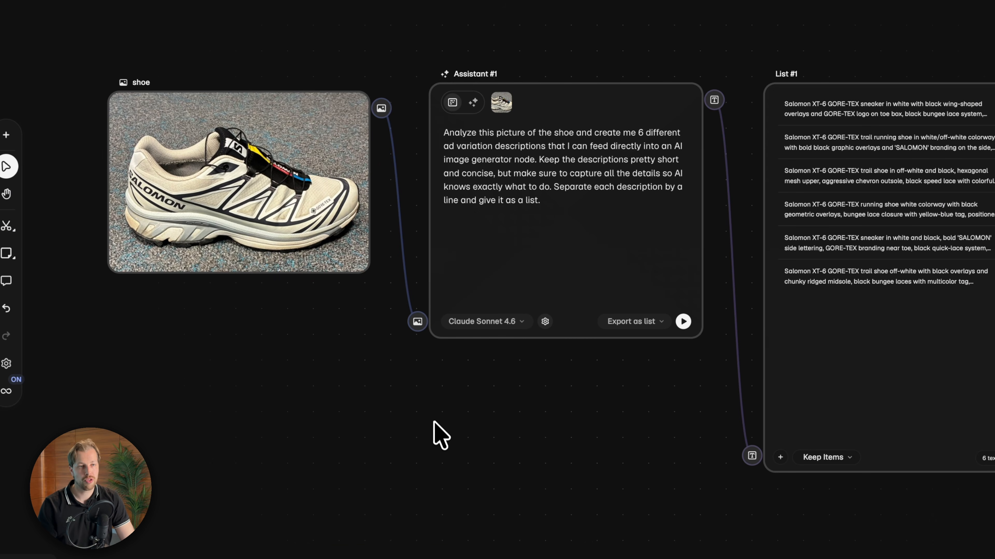
pyautogui.moveTo(232, 201); pyautogui.dragTo(233, 191)
pyautogui.tripleClick(510, 162)
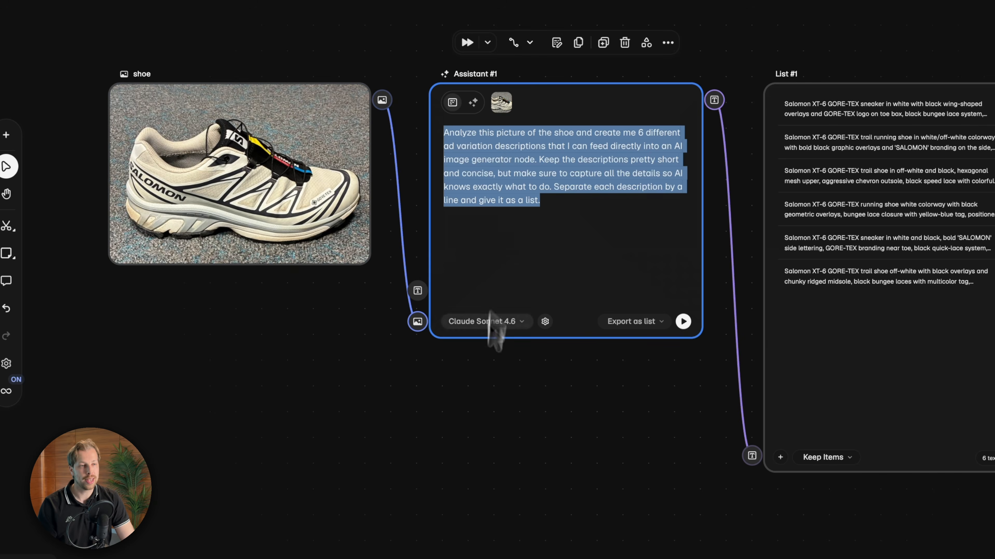
pyautogui.click(478, 429)
pyautogui.hscroll(3, 484, 422)
pyautogui.scroll(-1, 484, 422)
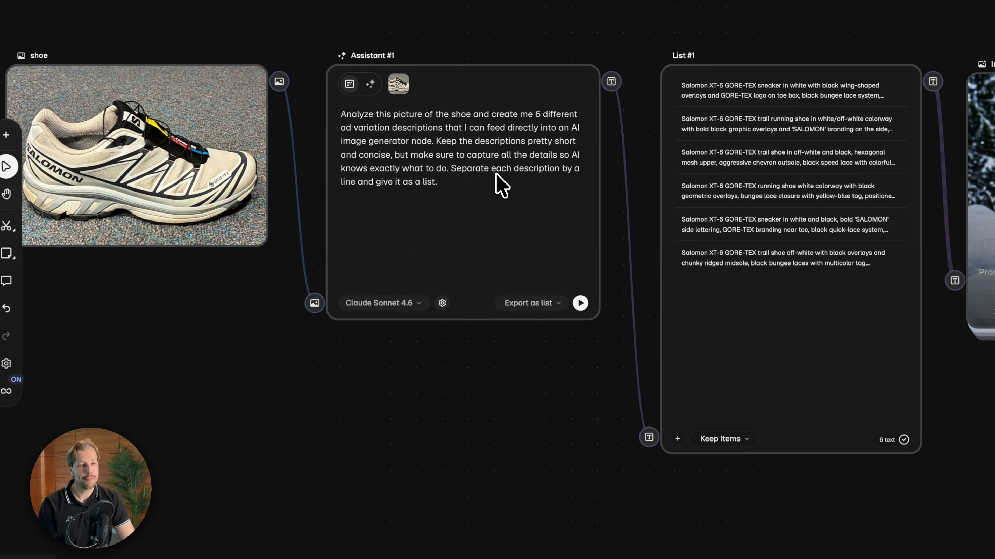
# - Review the Assistant #1 prompt together with its Export As List and Export As Text output options
pyautogui.tripleClick(495, 174)
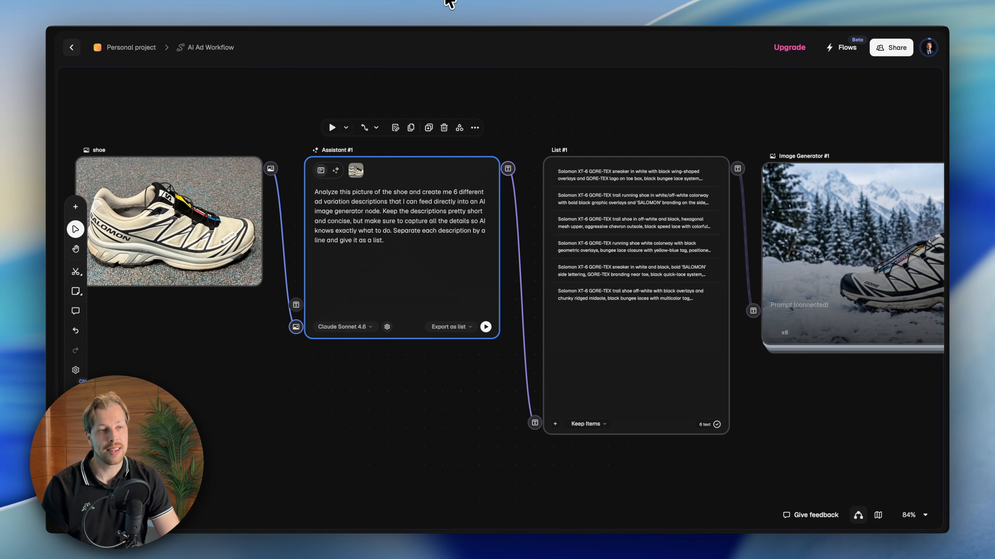
pyautogui.click(454, 328)
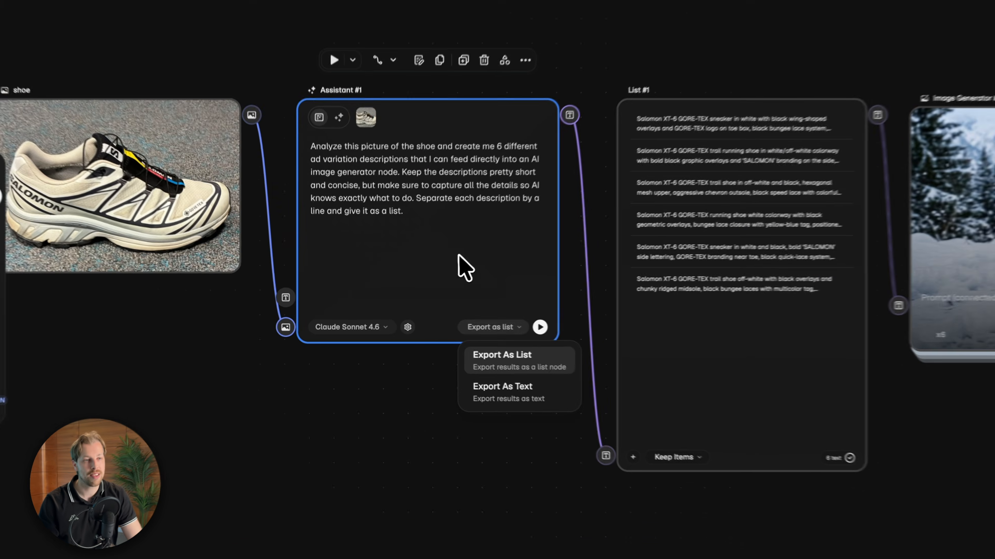
pyautogui.tripleClick(398, 220)
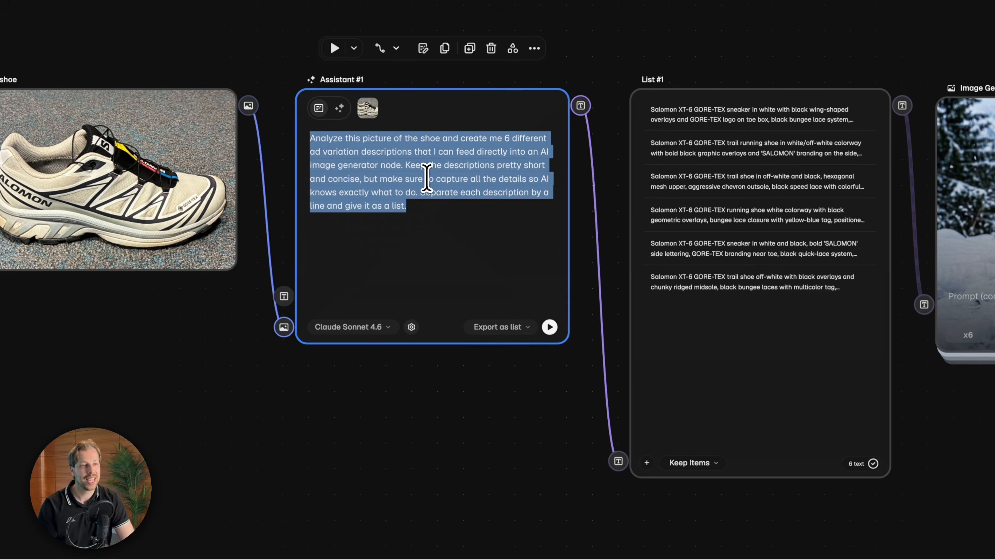
pyautogui.click(505, 328)
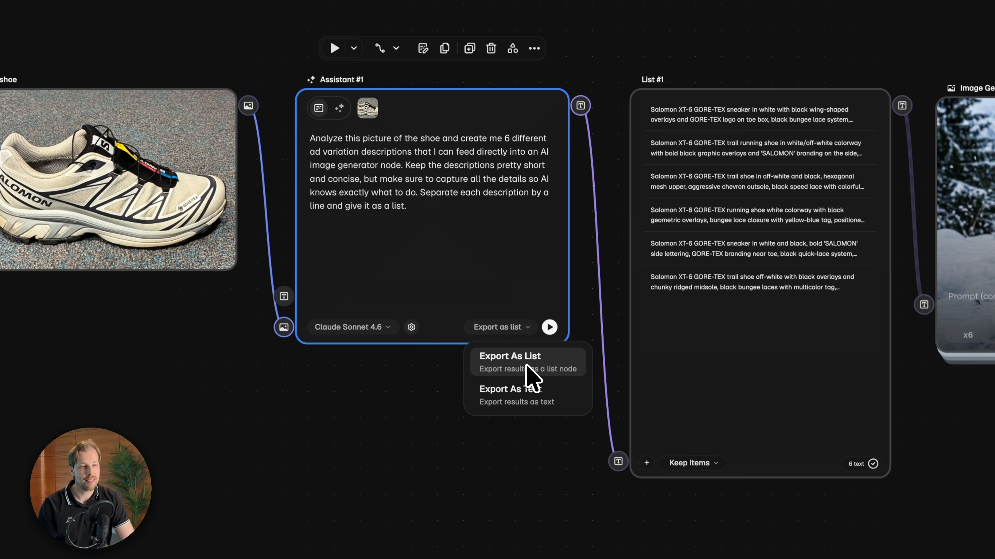
pyautogui.click(344, 411)
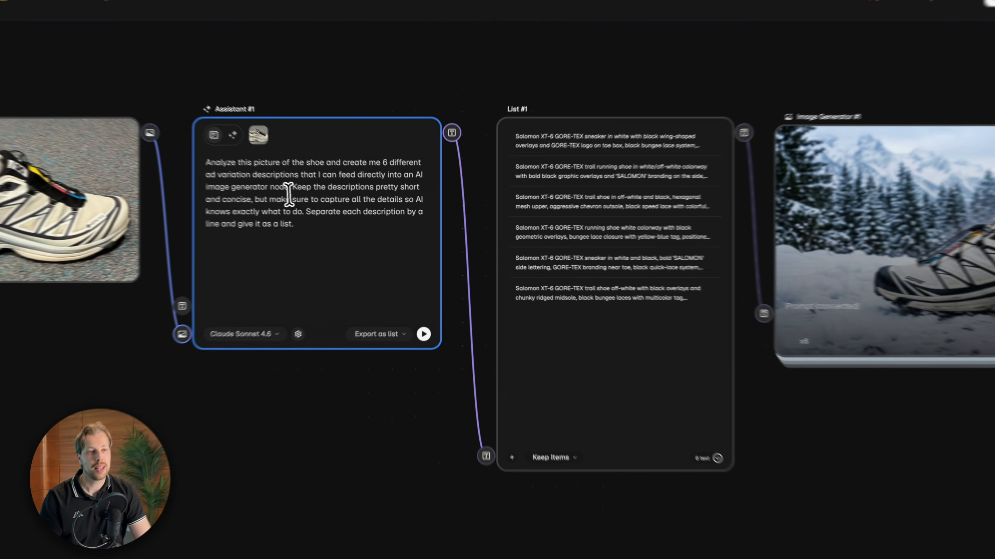
pyautogui.tripleClick(379, 216)
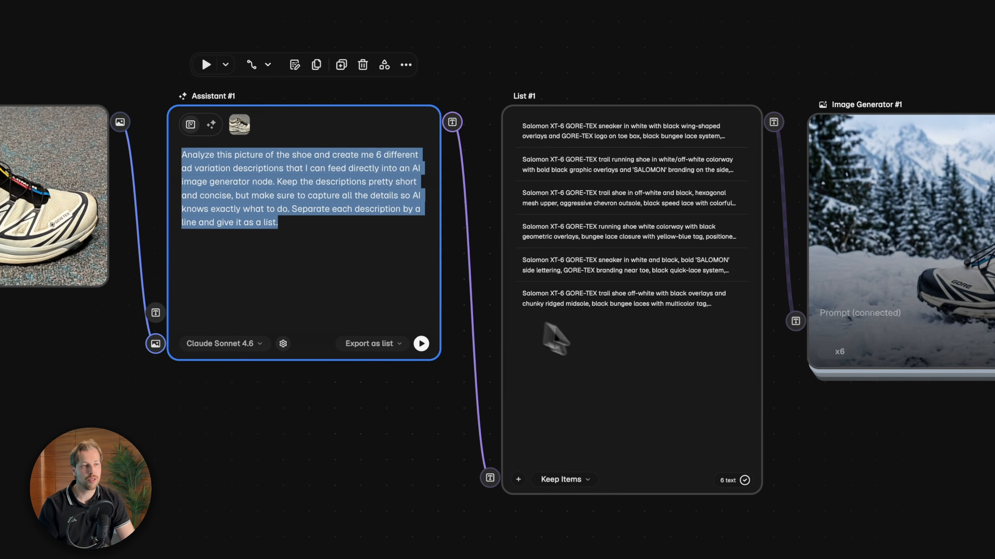
# - Move the third description in List #1 down to fourth place, and open its text for editing and close it
pyautogui.click(605, 358)
pyautogui.moveTo(684, 204)
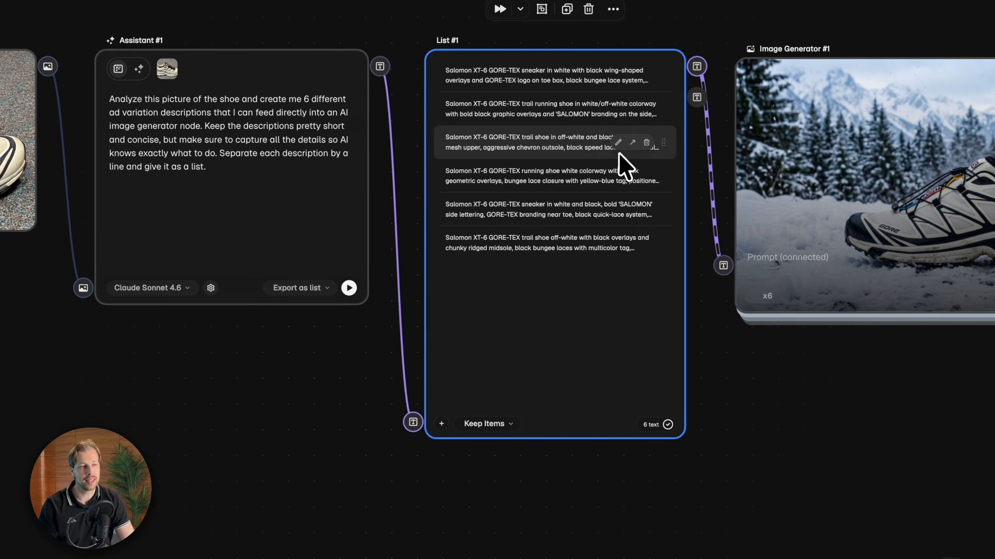
pyautogui.scroll(2, 613, 149)
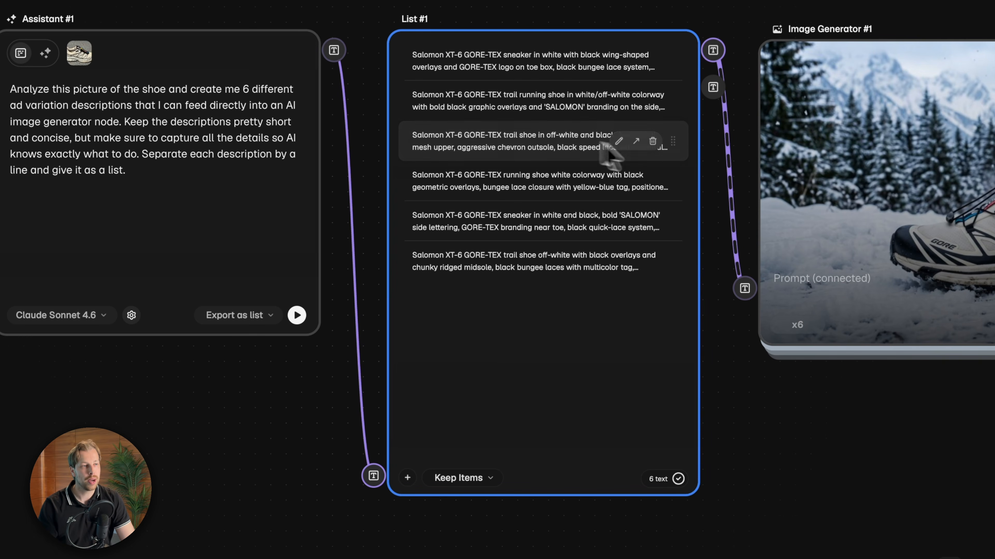
pyautogui.moveTo(675, 140); pyautogui.dragTo(674, 185)
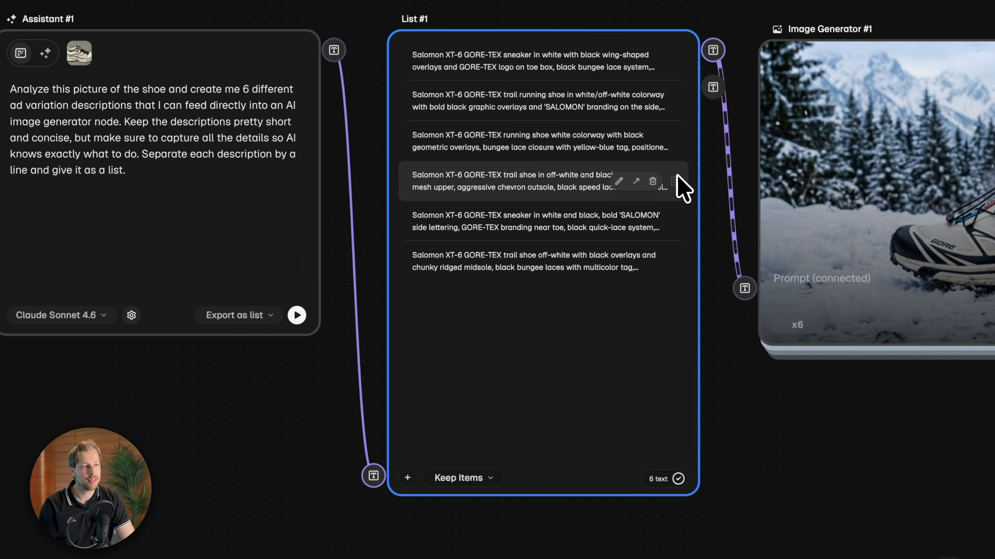
pyautogui.click(619, 181)
pyautogui.click(555, 367)
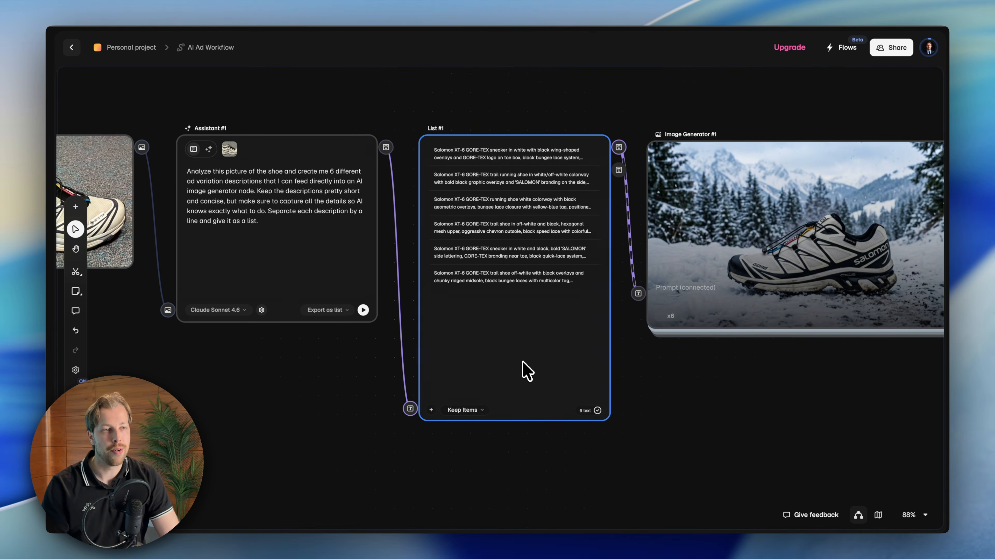
# - Move the List #1 node slightly left, and shift Image Generator #1 left by about the same small amount
pyautogui.scroll(-1, 527, 371)
pyautogui.hscroll(3, 528, 371)
pyautogui.scroll(-1, 527, 371)
pyautogui.hscroll(3, 527, 371)
pyautogui.scroll(2, 528, 372)
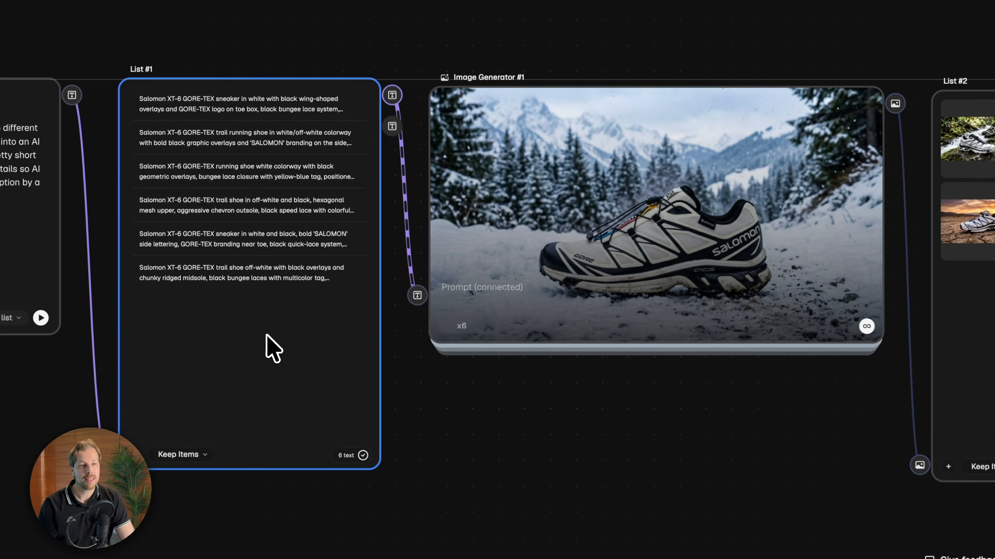
pyautogui.moveTo(266, 335); pyautogui.dragTo(257, 334)
pyautogui.moveTo(621, 168); pyautogui.dragTo(605, 168)
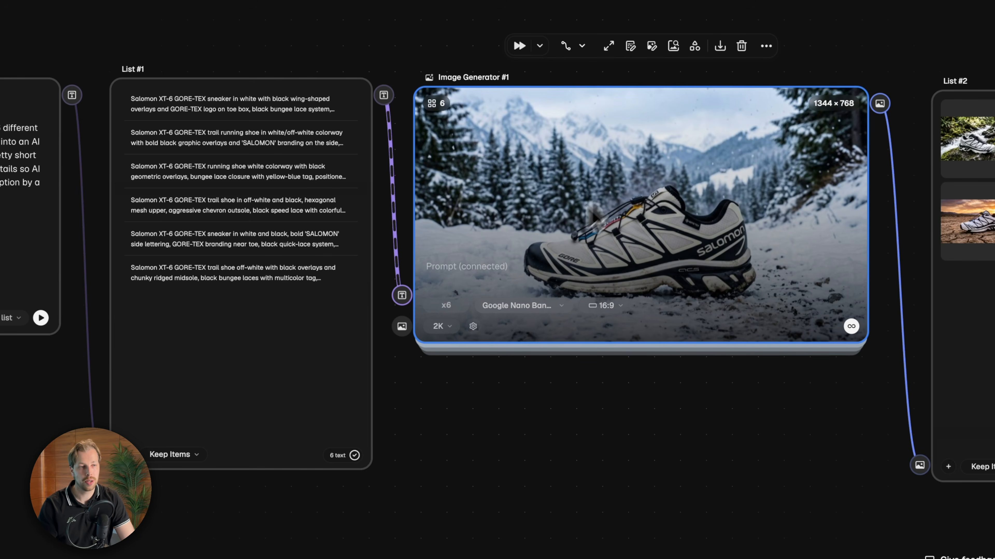
# - Review the model and resolution choices of Image Generator #1, leaving its settings as they are
pyautogui.click(517, 308)
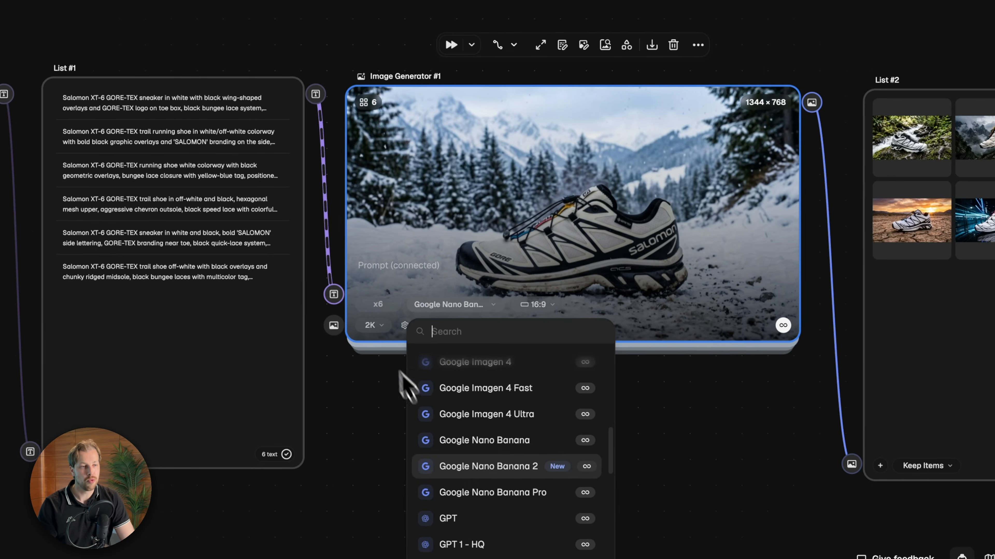
pyautogui.click(445, 328)
pyautogui.click(376, 327)
pyautogui.click(548, 230)
pyautogui.moveTo(606, 168); pyautogui.dragTo(608, 172)
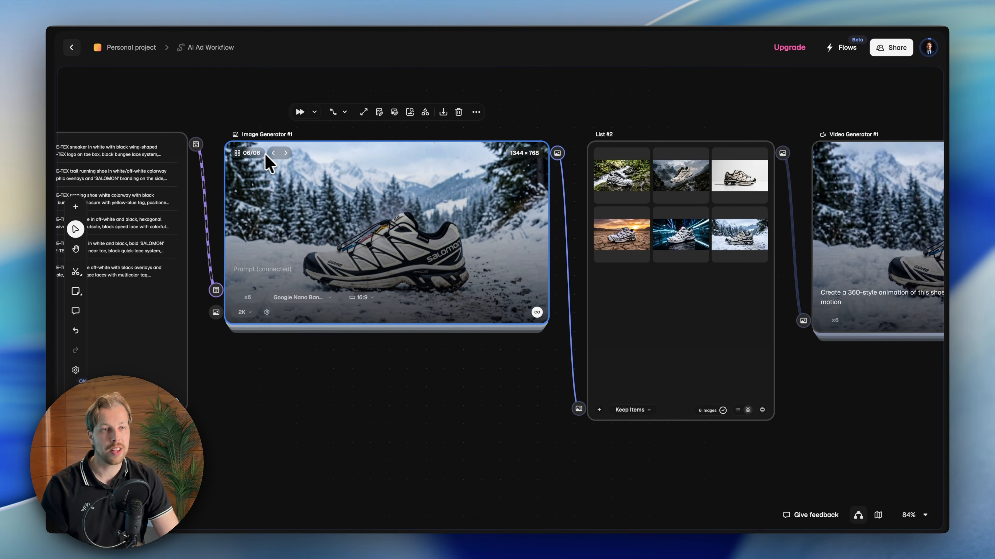
# - Step back through Image Generator #1's results to the shoe floating above the misty mountain trail
pyautogui.click(417, 106)
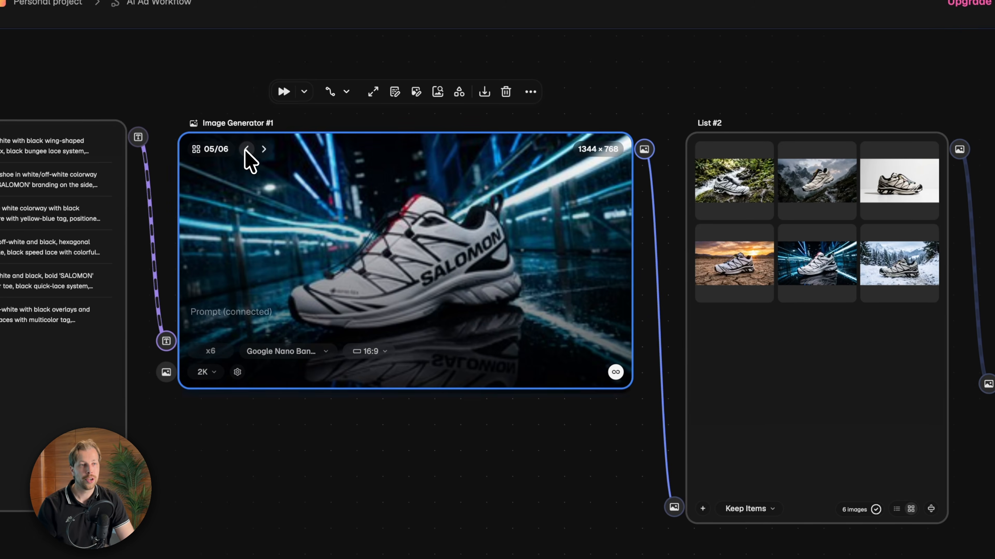
pyautogui.click(247, 149)
pyautogui.click(247, 149)
pyautogui.click(247, 149)
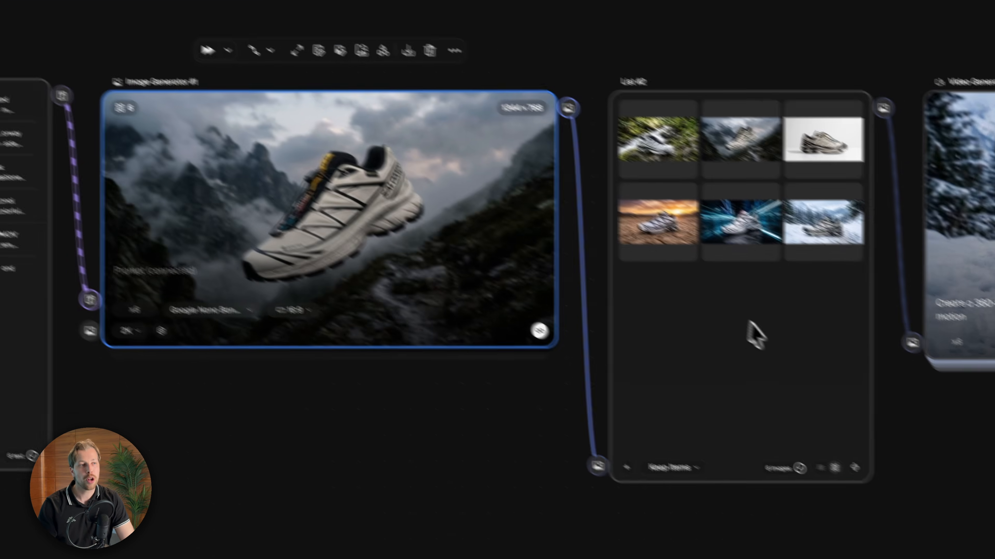
# - Select List #2, inspect the controls on its neon-lit shoe image, and reposition the node slightly up and right
pyautogui.click(822, 372)
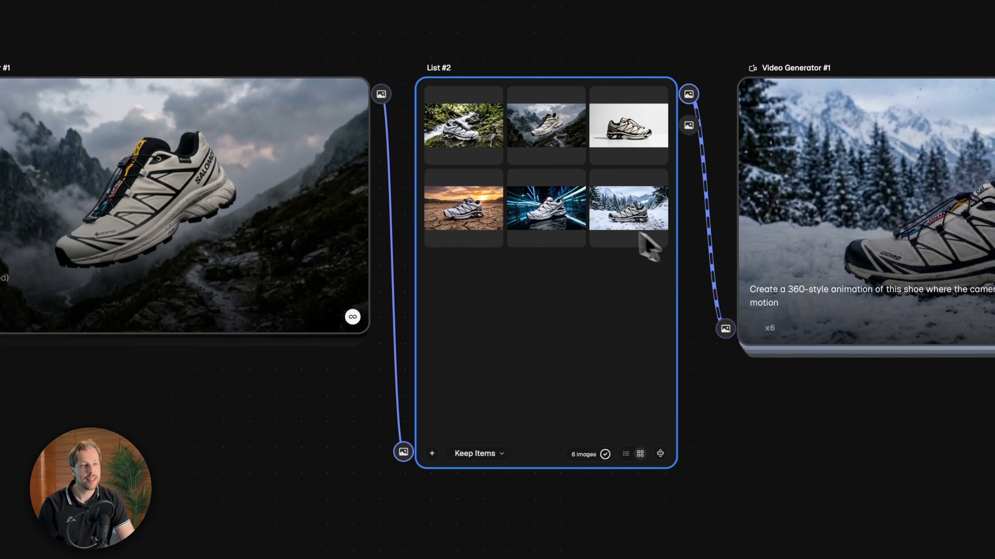
pyautogui.moveTo(686, 203)
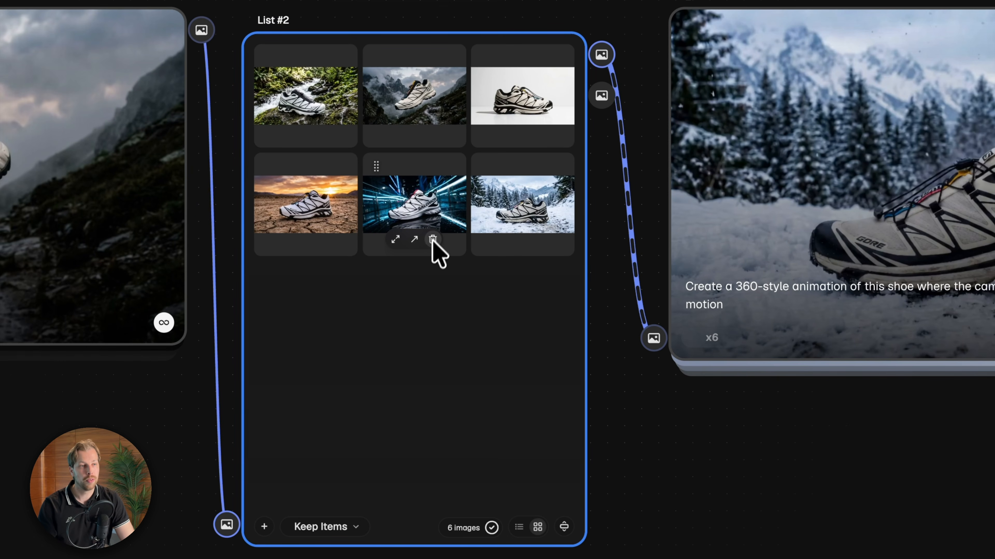
pyautogui.moveTo(377, 161); pyautogui.dragTo(399, 166)
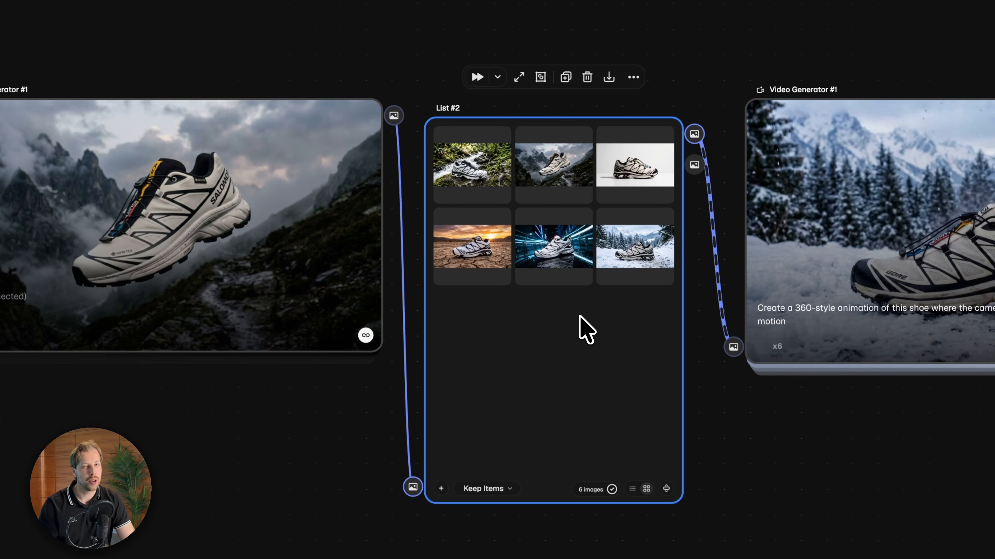
pyautogui.moveTo(575, 336); pyautogui.dragTo(579, 328)
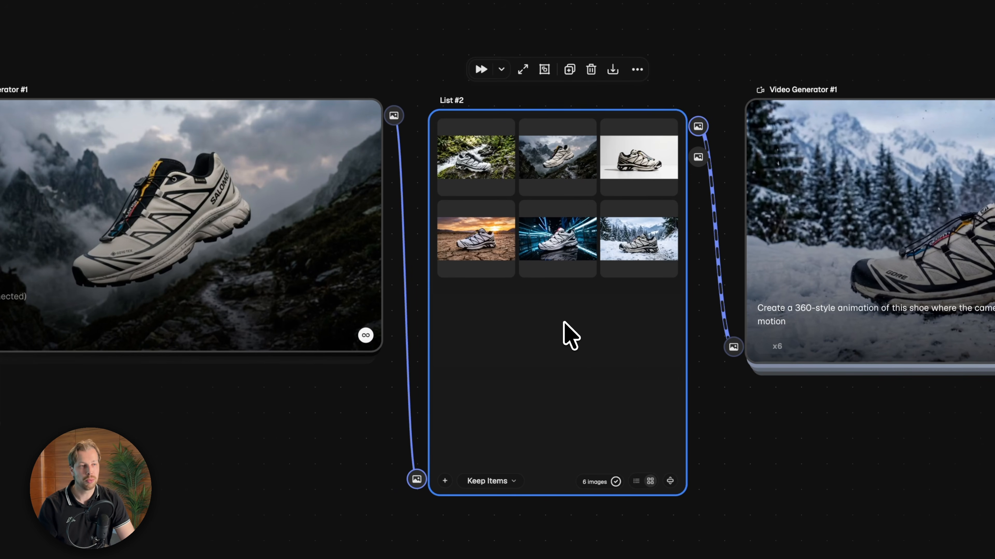
pyautogui.hscroll(4, 563, 320)
pyautogui.hscroll(2, 505, 338)
pyautogui.moveTo(315, 391); pyautogui.dragTo(324, 384)
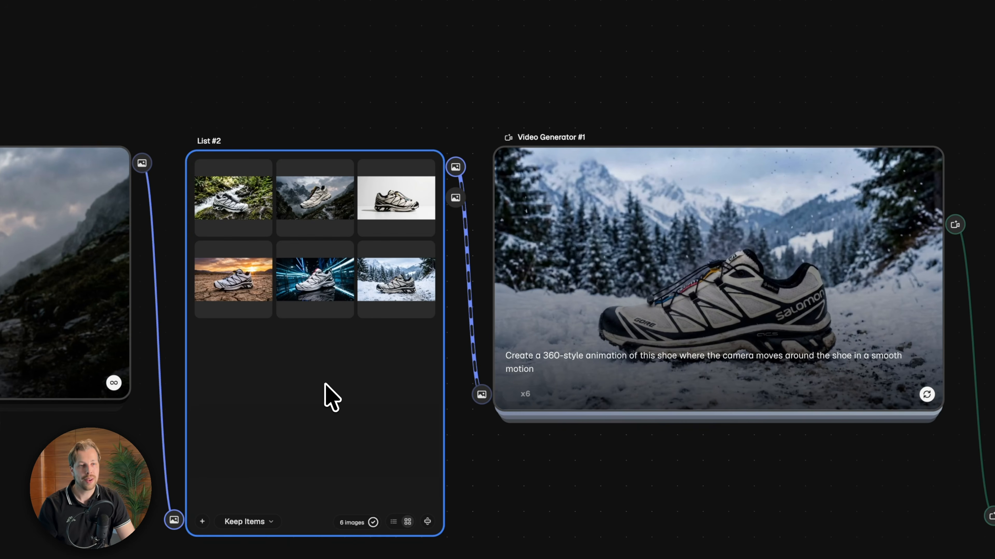
# - Follow the workflow from Video Generator #1 through the videos in List #3 to the total-cost note
pyautogui.click(618, 203)
pyautogui.hscroll(4, 617, 204)
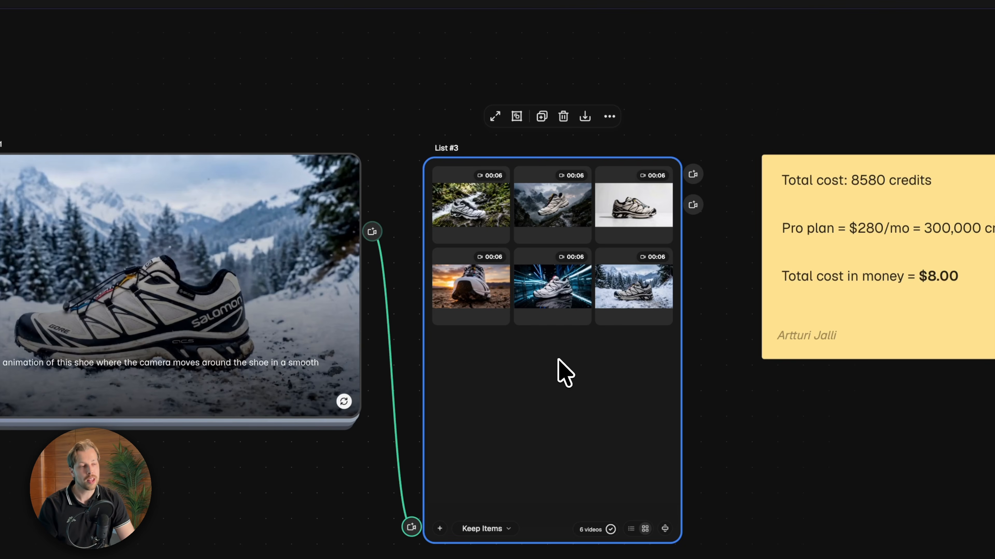
pyautogui.hscroll(15, 557, 360)
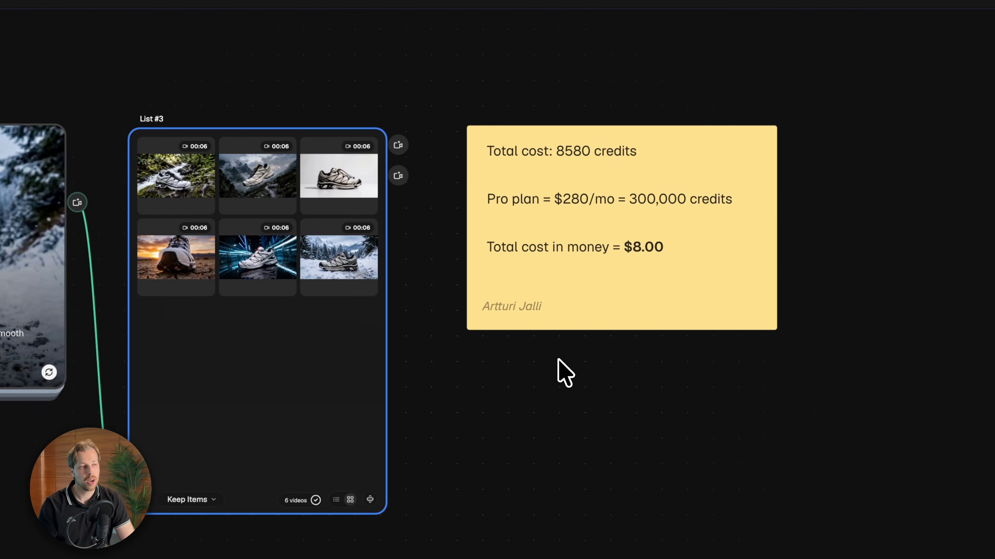
pyautogui.tripleClick(474, 249)
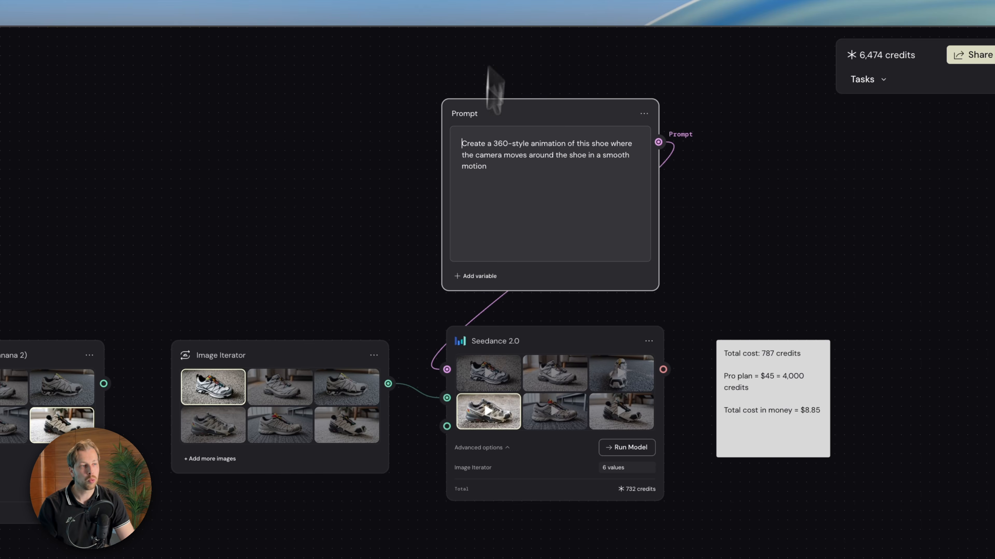
# - Compare the total-cost notes beside the Figma Weave workflow and the canvas with separate image generation nodes
pyautogui.hscroll(3, 811, 405)
pyautogui.scroll(5, 699, 400)
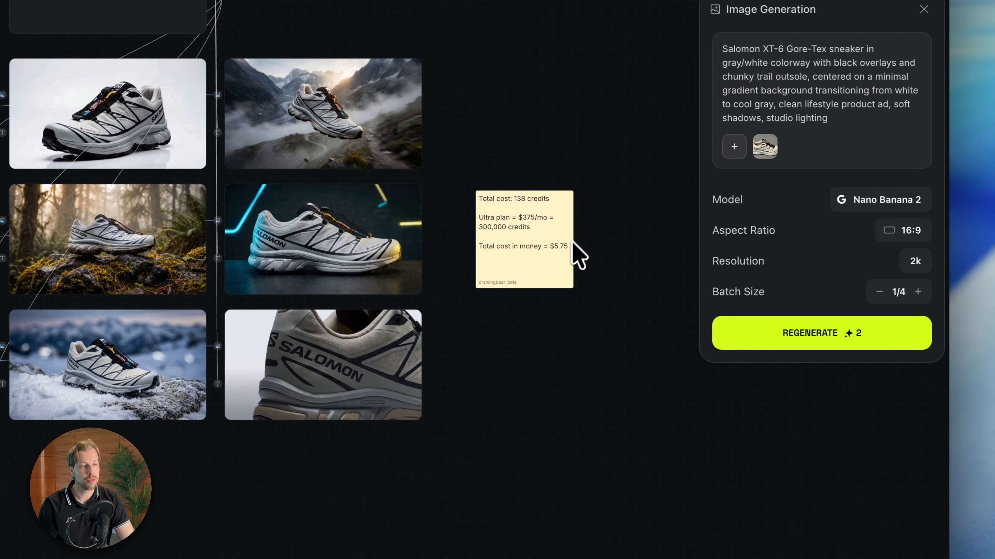
pyautogui.scroll(5, 556, 253)
pyautogui.scroll(-2, 567, 268)
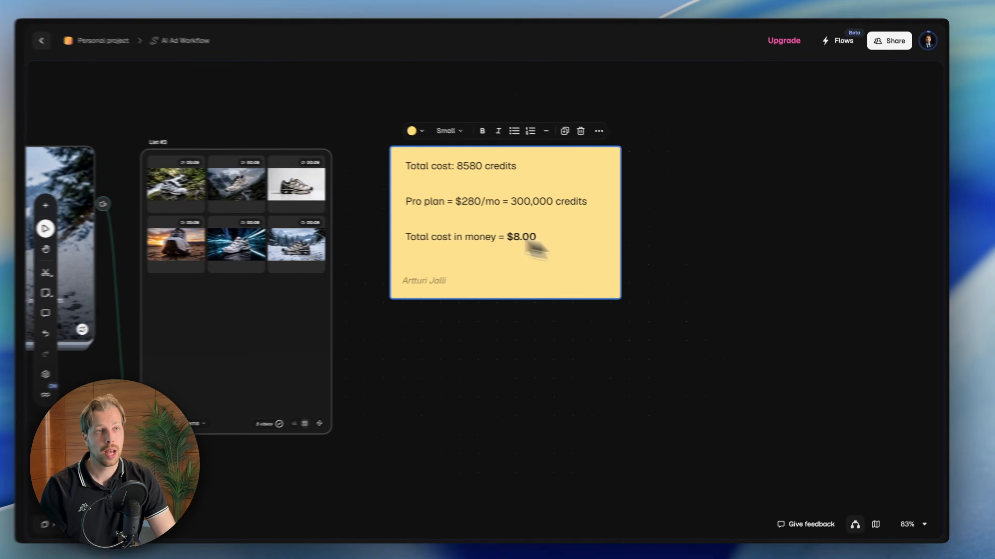
# - Examine the complete Spaces workflow, from the shoe image through the Assistant, generator and list nodes to the cost note
pyautogui.hscroll(-2, 533, 249)
pyautogui.scroll(-5, 429, 341)
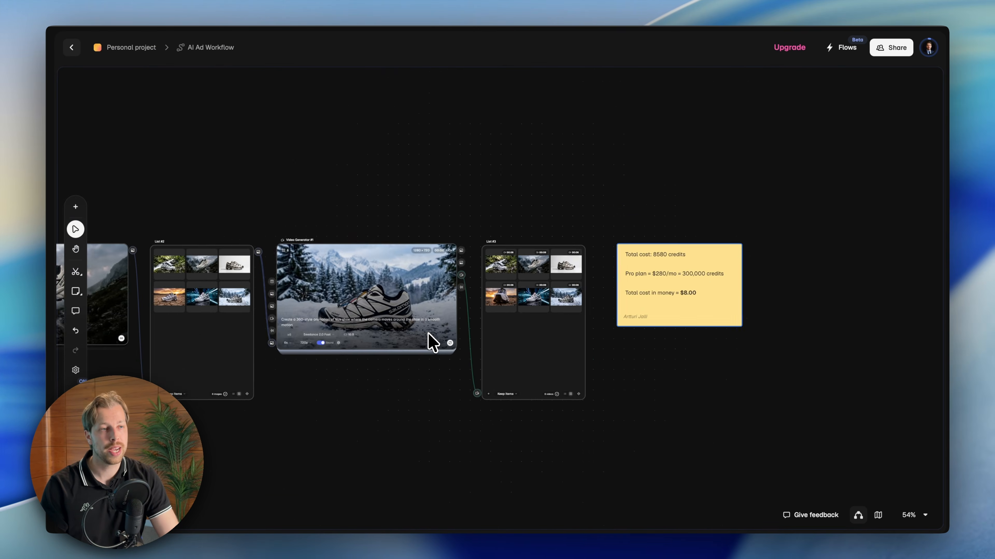
pyautogui.hscroll(-5, 425, 339)
pyautogui.scroll(-3, 425, 340)
pyautogui.scroll(-1, 421, 332)
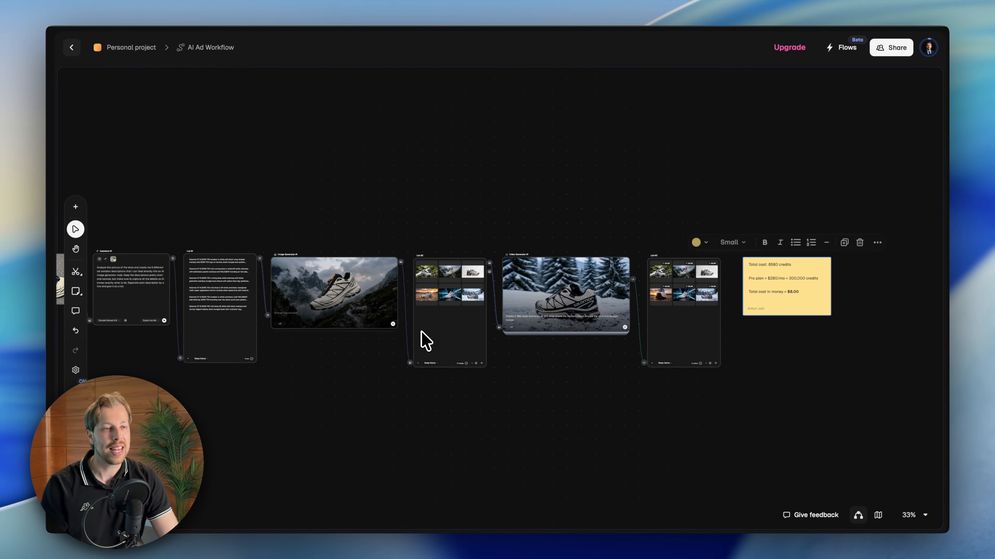
pyautogui.hscroll(-3, 421, 333)
pyautogui.hscroll(1, 418, 329)
pyautogui.hscroll(1, 417, 329)
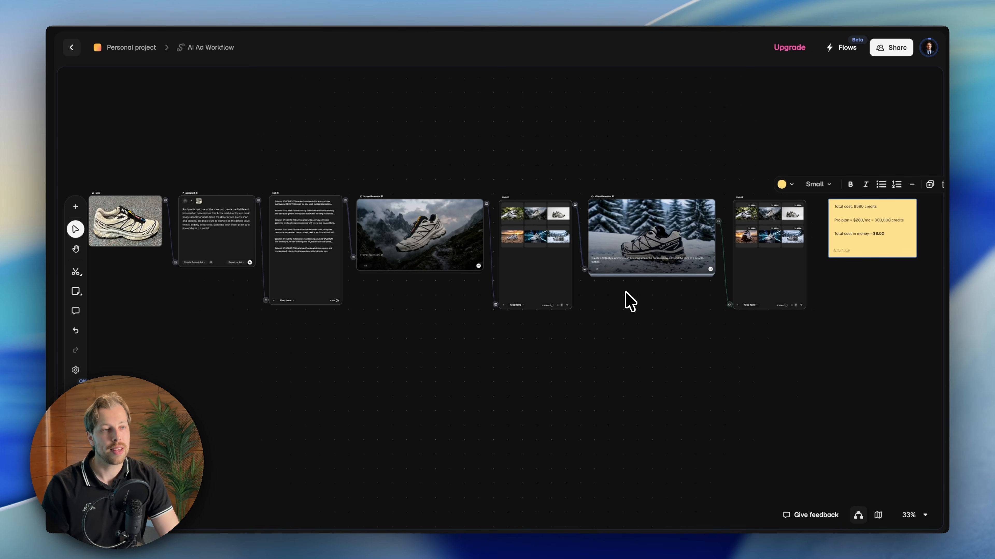
# - Switch to Figma Weave and widen the gap between the Gemini 3.1 Flash and Image Iterator nodes by moving them apart
pyautogui.scroll(5, 540, 273)
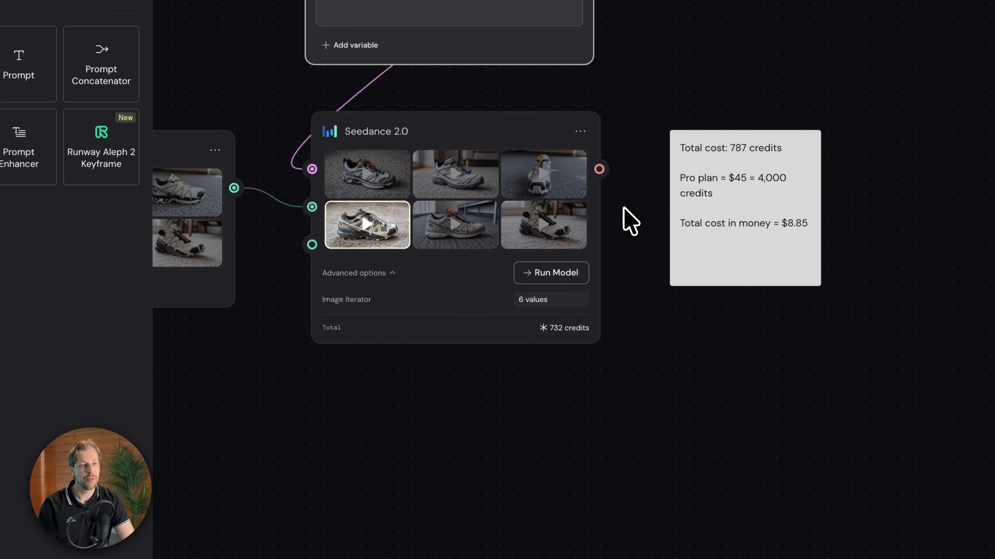
pyautogui.hscroll(-12, 624, 208)
pyautogui.scroll(-3, 623, 208)
pyautogui.hscroll(-1, 563, 210)
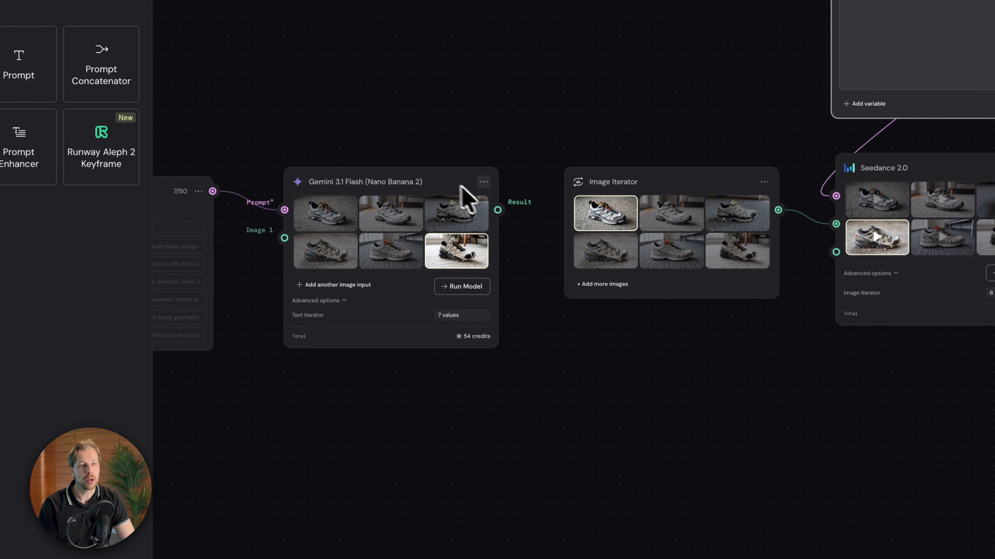
pyautogui.moveTo(437, 173); pyautogui.dragTo(411, 172)
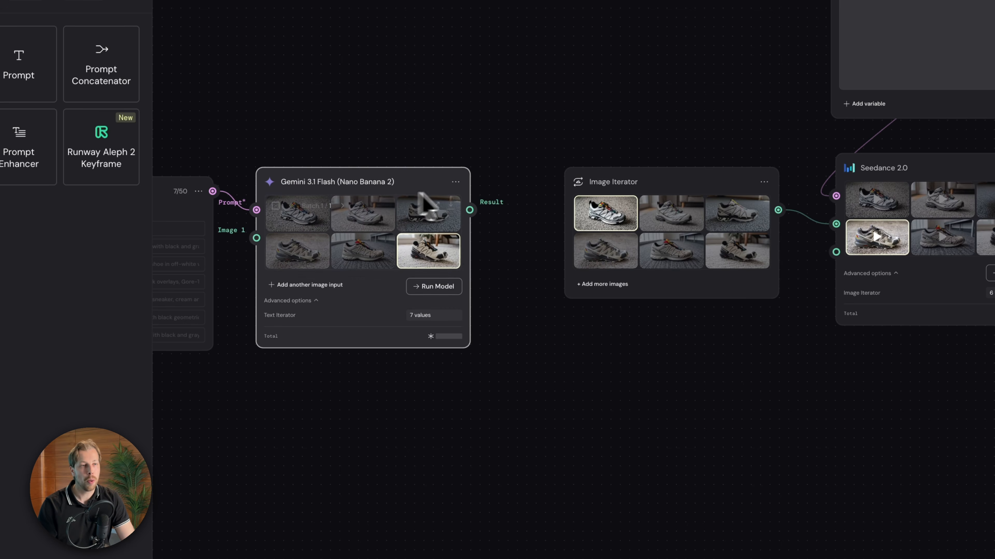
pyautogui.hscroll(5, 529, 184)
pyautogui.scroll(-2, 529, 184)
pyautogui.moveTo(572, 151); pyautogui.dragTo(604, 139)
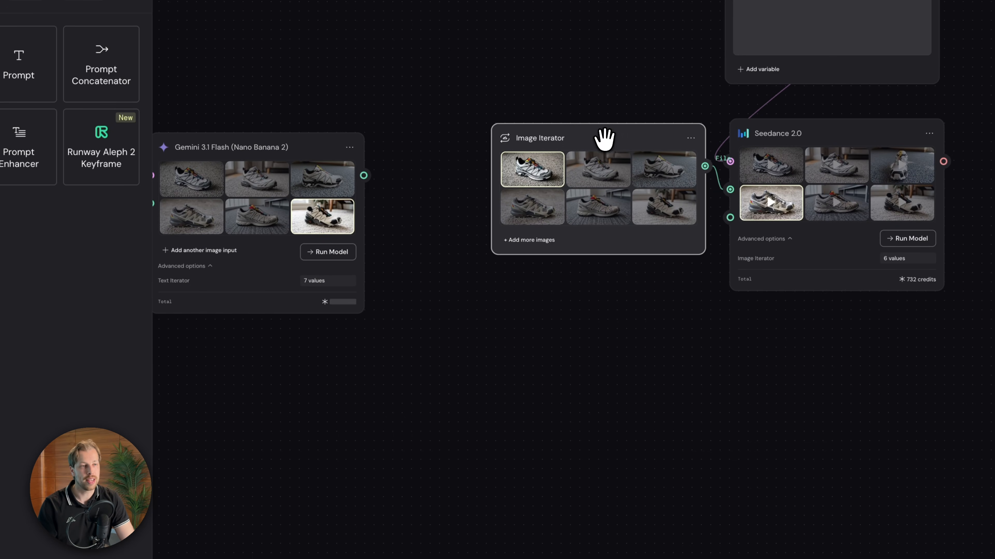
# - Create another image iterator from the Gemini 3.1 Flash node's generations, and delete that extra iterator
pyautogui.click(350, 149)
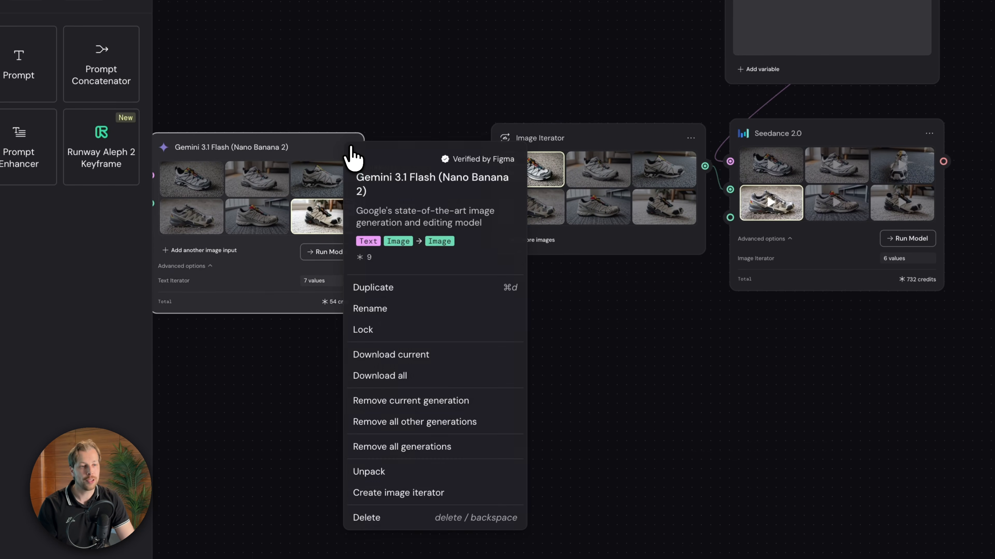
pyautogui.click(403, 492)
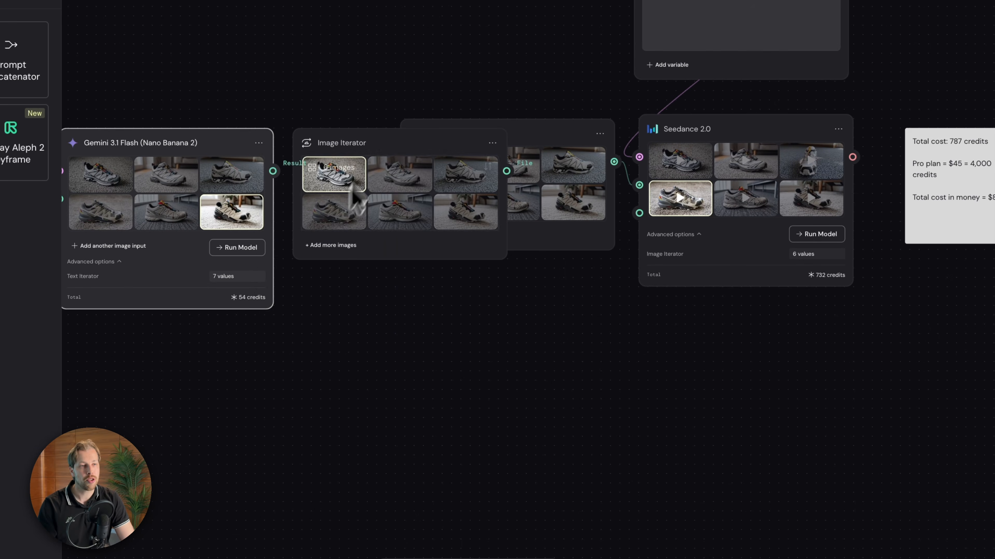
pyautogui.moveTo(385, 145); pyautogui.dragTo(405, 292)
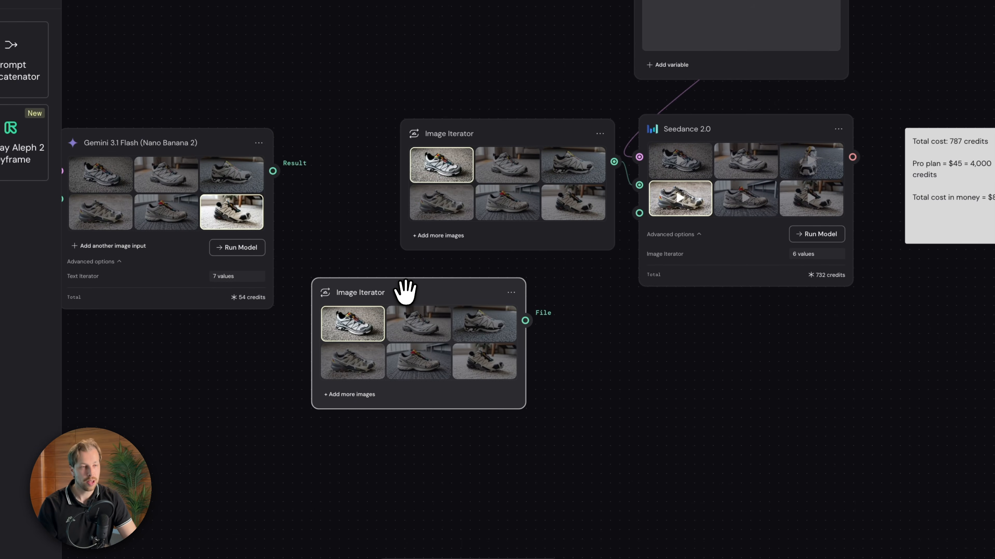
pyautogui.press('Delete')
# - Select the animation Prompt, Image Iterator, Seedance 2.0 and cost note together, and review the run settings and total cost
pyautogui.scroll(-6, 409, 292)
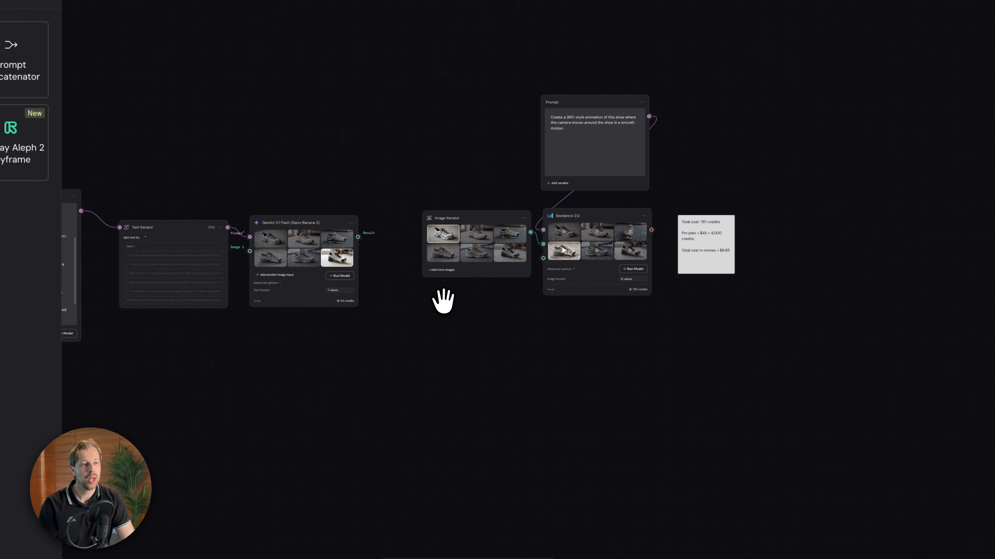
pyautogui.scroll(-2, 623, 335)
pyautogui.moveTo(893, 440); pyautogui.dragTo(150, 112)
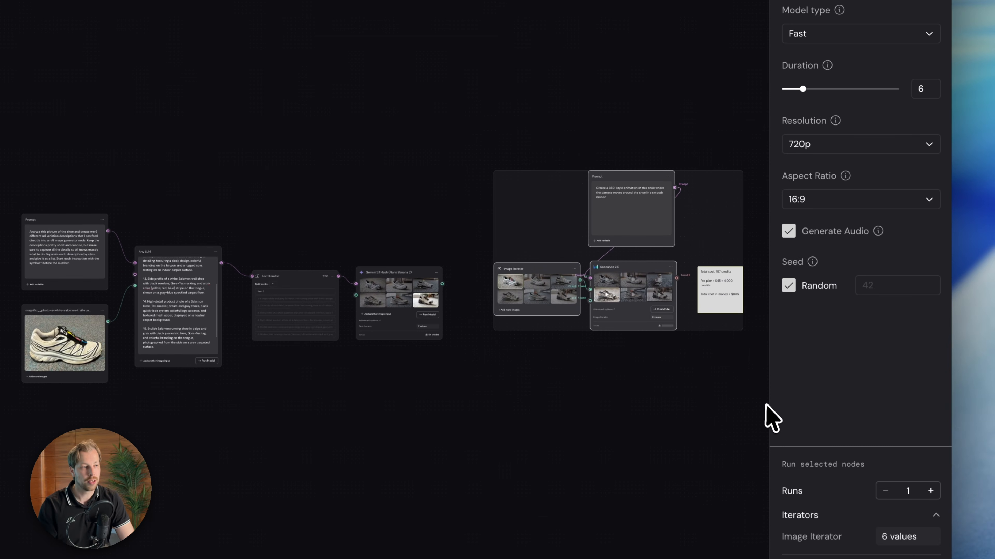
pyautogui.scroll(3, 724, 409)
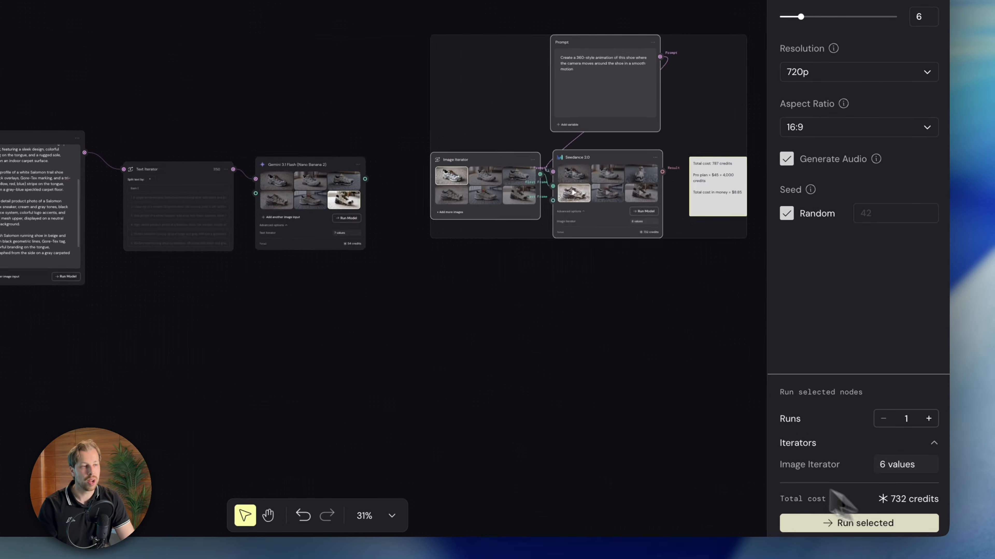
pyautogui.scroll(-3, 639, 450)
# - Select the whole workflow from the first prompt to the cost note, clear the selection, and nudge the Image Iterator left
pyautogui.click(439, 393)
pyautogui.moveTo(551, 394); pyautogui.dragTo(78, 142)
pyautogui.moveTo(991, 428); pyautogui.dragTo(762, 177)
pyautogui.moveTo(523, 164); pyautogui.dragTo(523, 165)
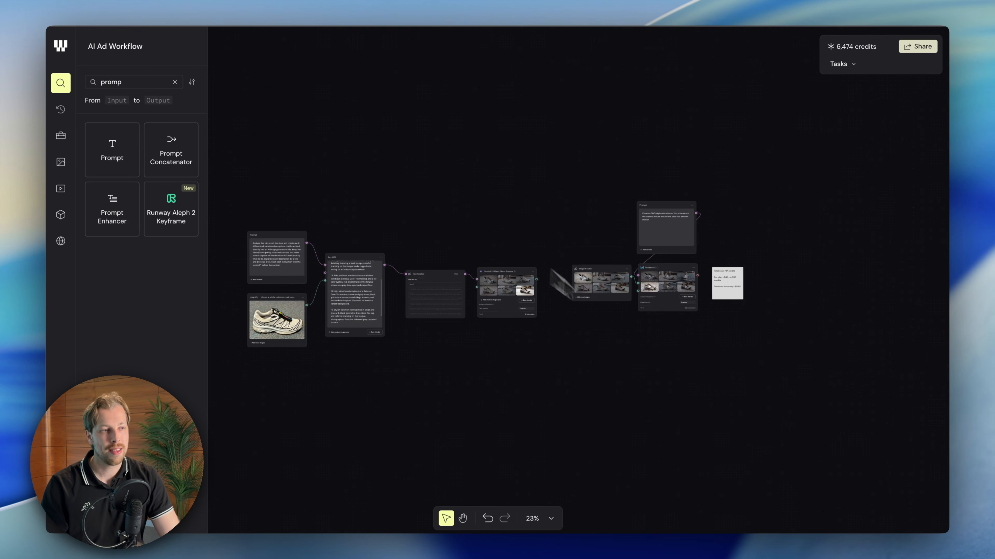
pyautogui.moveTo(728, 388); pyautogui.dragTo(275, 204)
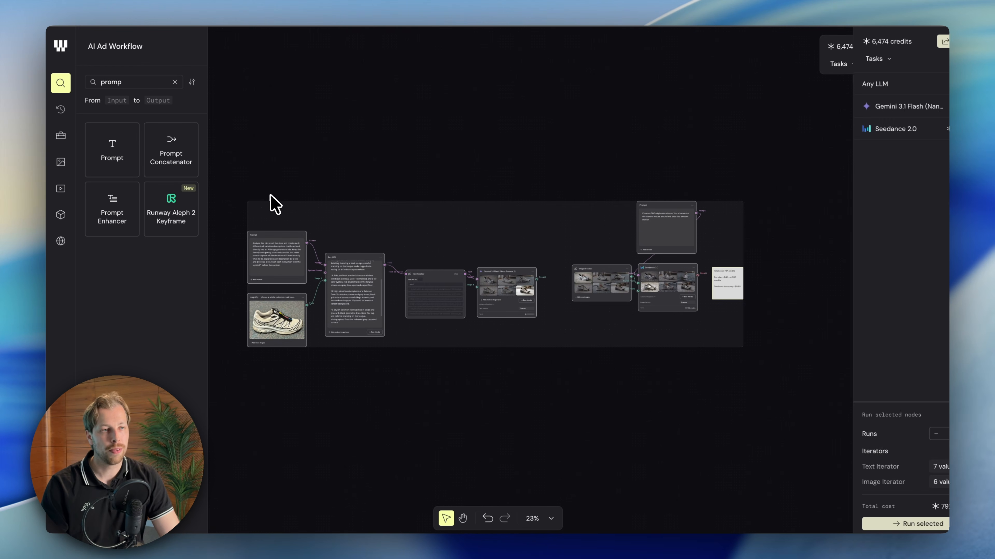
pyautogui.click(361, 176)
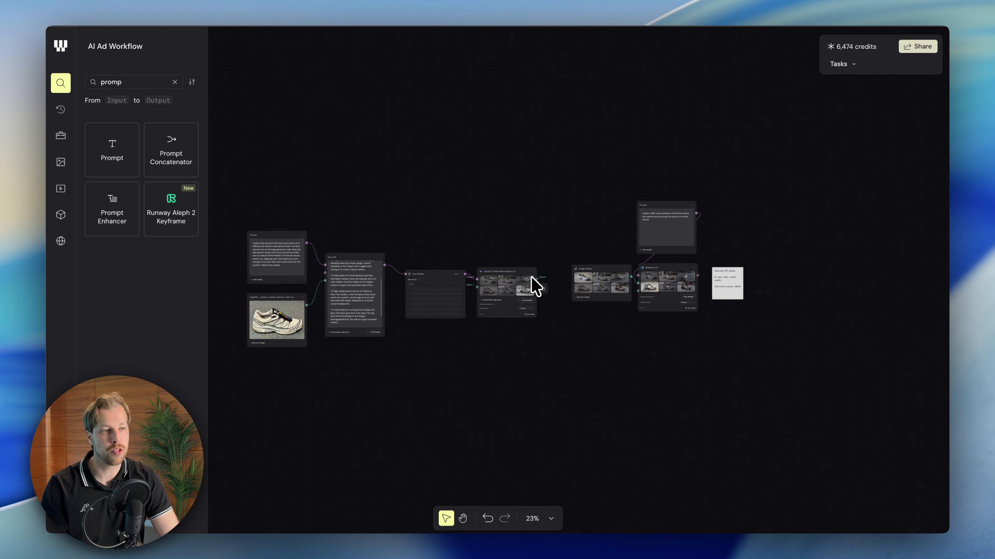
pyautogui.moveTo(601, 268); pyautogui.dragTo(595, 268)
# - Switch to the canvas with separate generation nodes and examine its image and video branches up to the cost note
pyautogui.scroll(3, 595, 269)
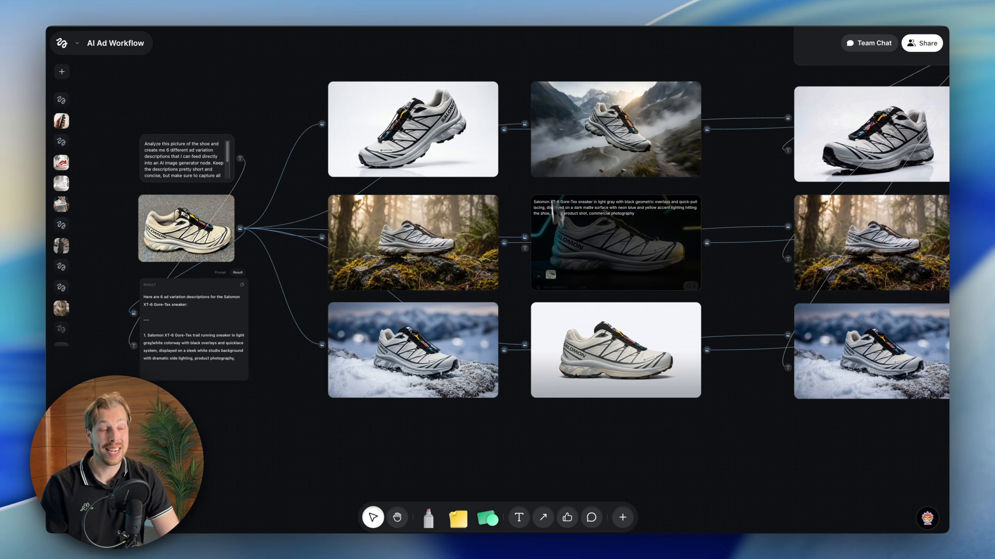
pyautogui.scroll(-5, 673, 378)
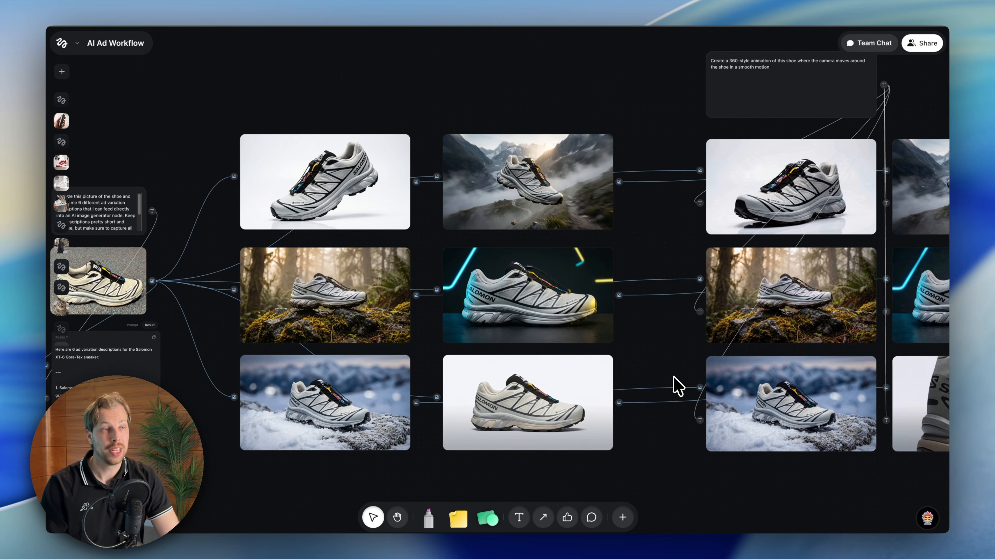
pyautogui.scroll(-3, 672, 379)
pyautogui.hscroll(3, 673, 379)
pyautogui.scroll(3, 610, 349)
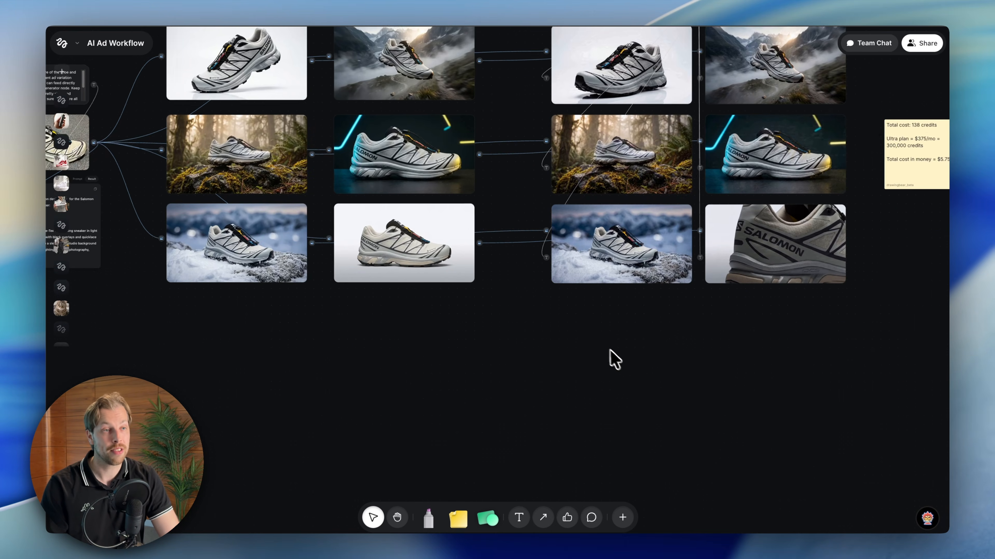
# - Examine the image branch, selecting the prompt, shoe photo, LLM and six image generations together to check their run cost, and clear the selection
pyautogui.scroll(3, 589, 334)
pyautogui.scroll(-5, 589, 344)
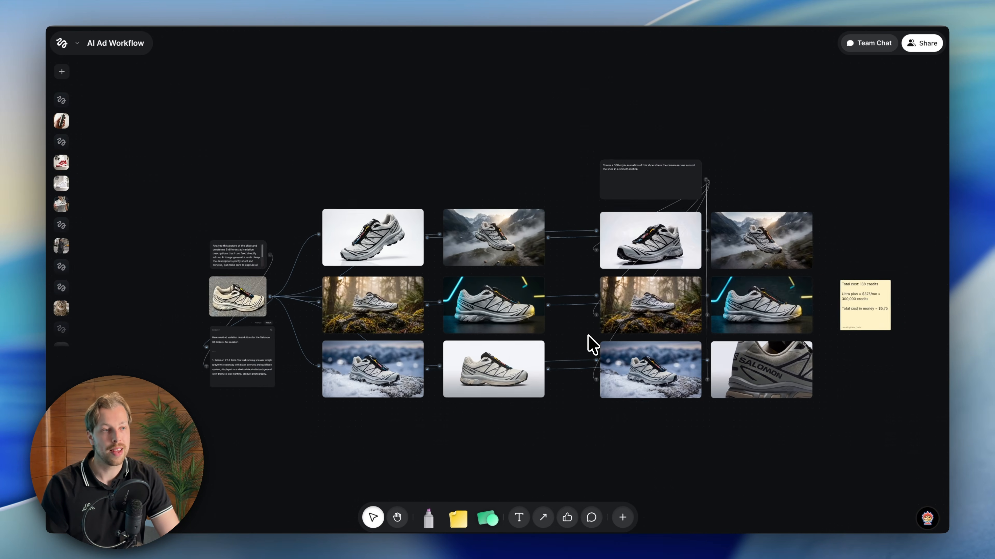
pyautogui.scroll(5, 447, 256)
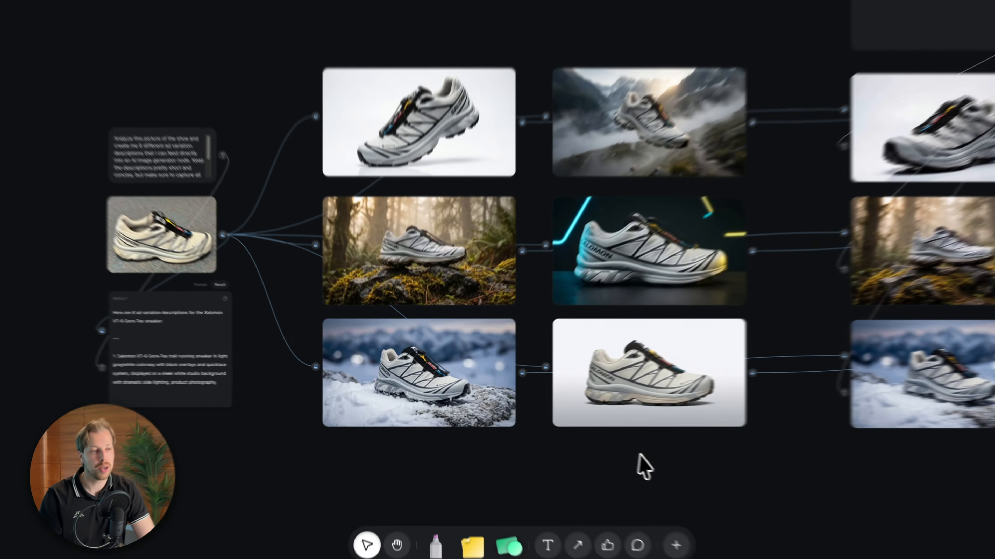
pyautogui.moveTo(593, 454); pyautogui.dragTo(181, 122)
pyautogui.moveTo(223, 148); pyautogui.dragTo(224, 148)
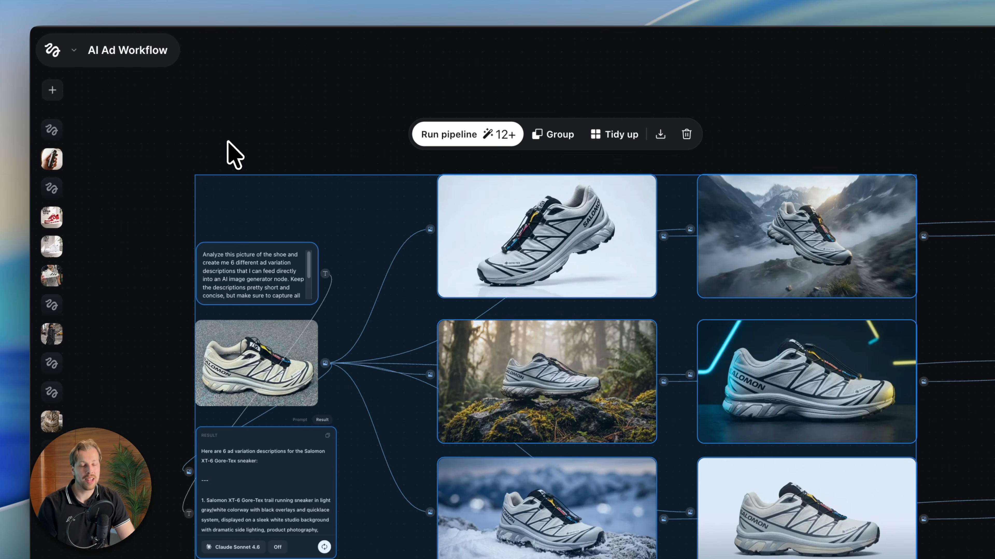
pyautogui.click(327, 128)
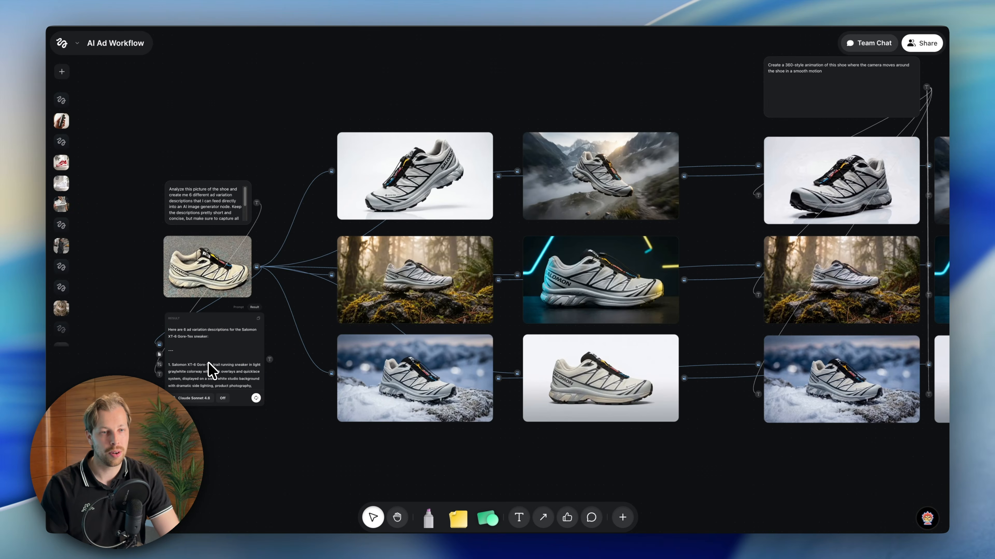
# - Highlight the first ad description in the LLM result, inspect the node's settings, and clear the selection
pyautogui.tripleClick(208, 364)
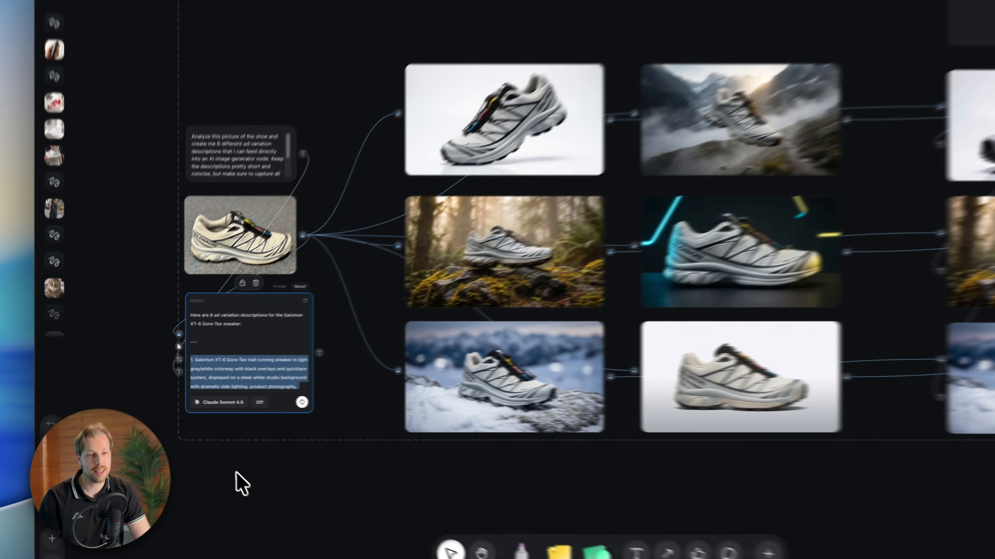
pyautogui.click(206, 451)
pyautogui.scroll(5, 188, 388)
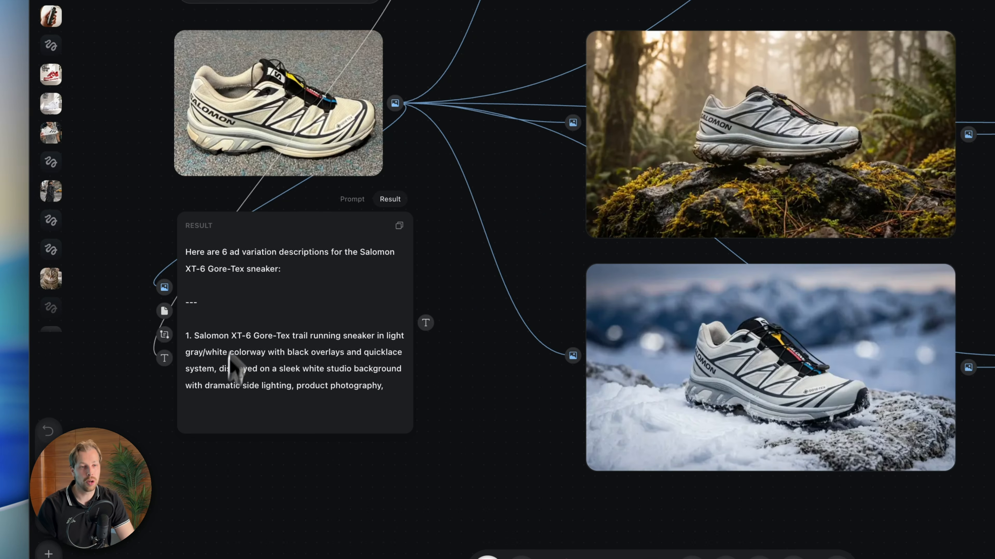
pyautogui.tripleClick(261, 355)
pyautogui.scroll(-5, 403, 404)
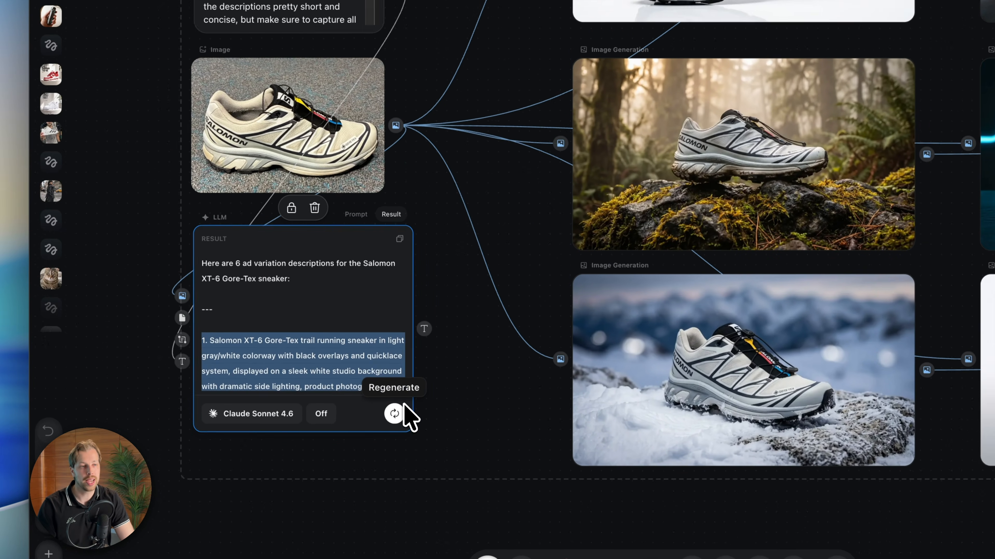
pyautogui.click(379, 466)
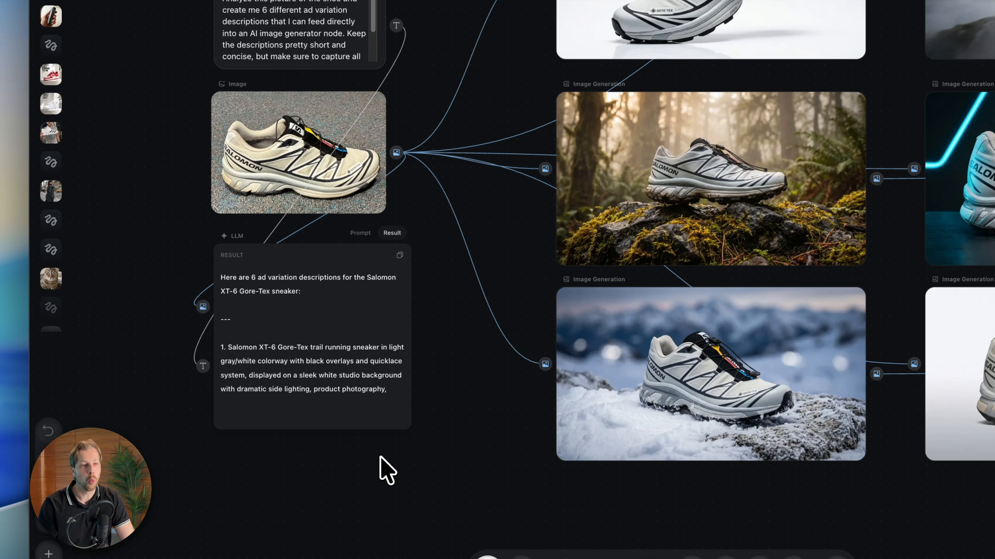
# - Highlight the first ad description again, compare it with the prompts of the separate image generation nodes, and close the mountain image's settings
pyautogui.hscroll(5, 384, 470)
pyautogui.tripleClick(214, 415)
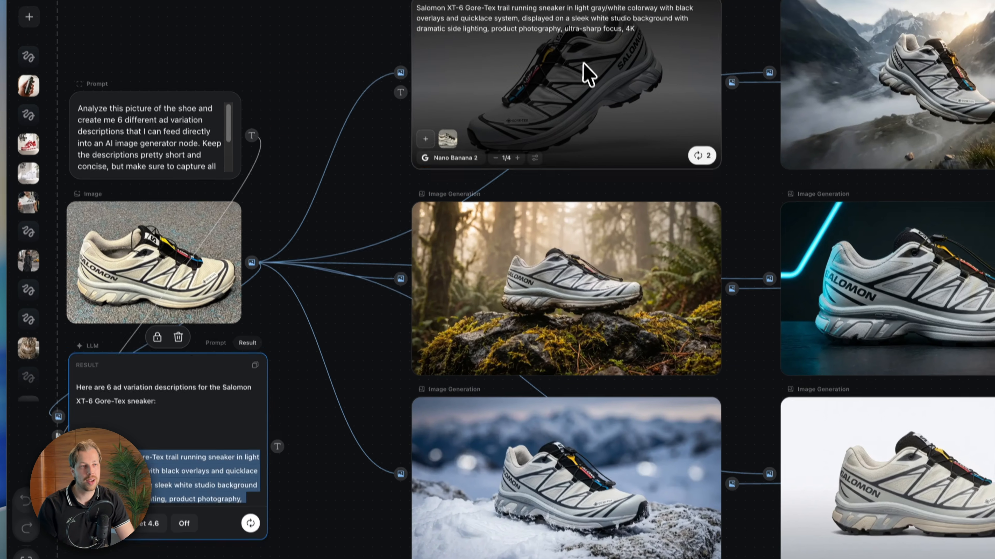
pyautogui.click(578, 76)
pyautogui.click(198, 492)
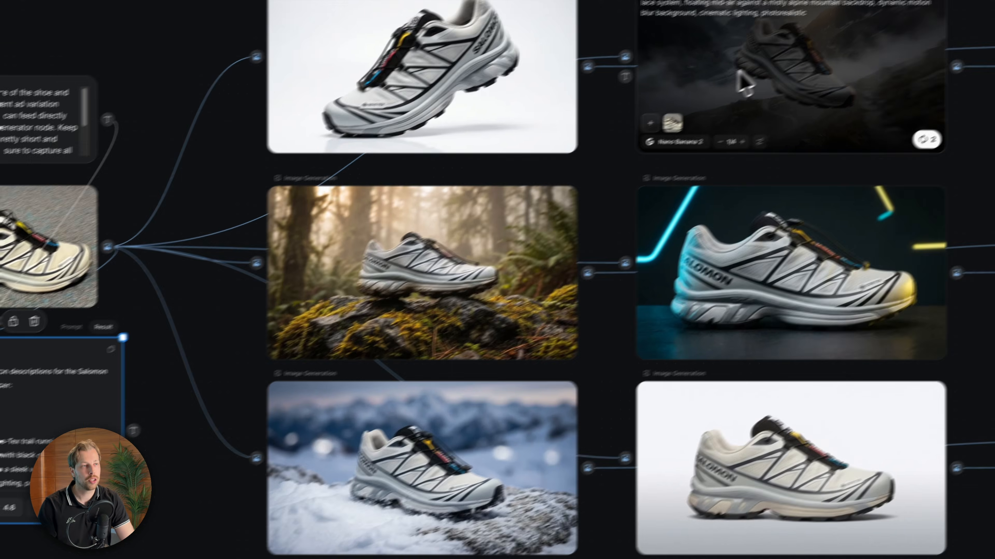
pyautogui.click(891, 116)
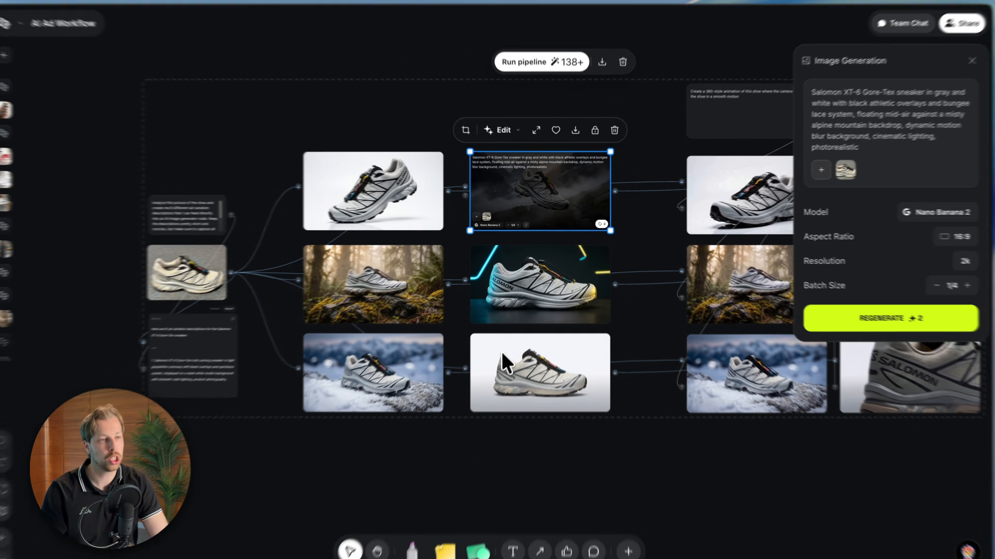
pyautogui.scroll(-3, 502, 353)
pyautogui.scroll(2, 502, 353)
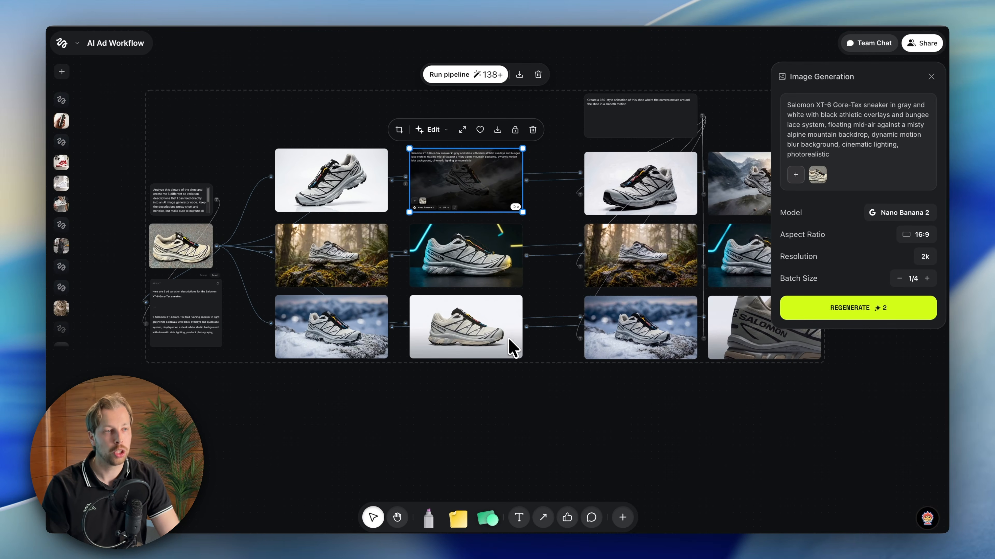
pyautogui.scroll(2, 460, 422)
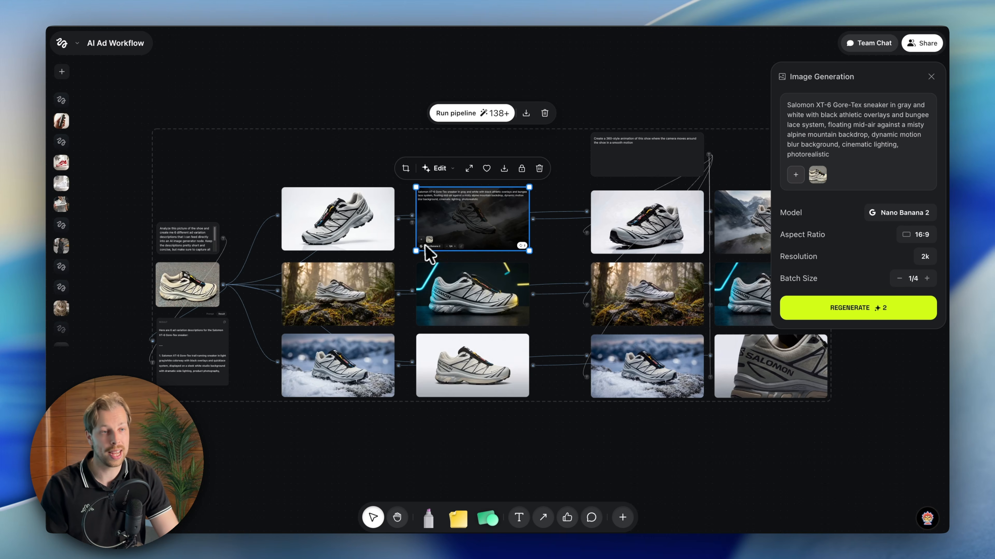
pyautogui.click(516, 438)
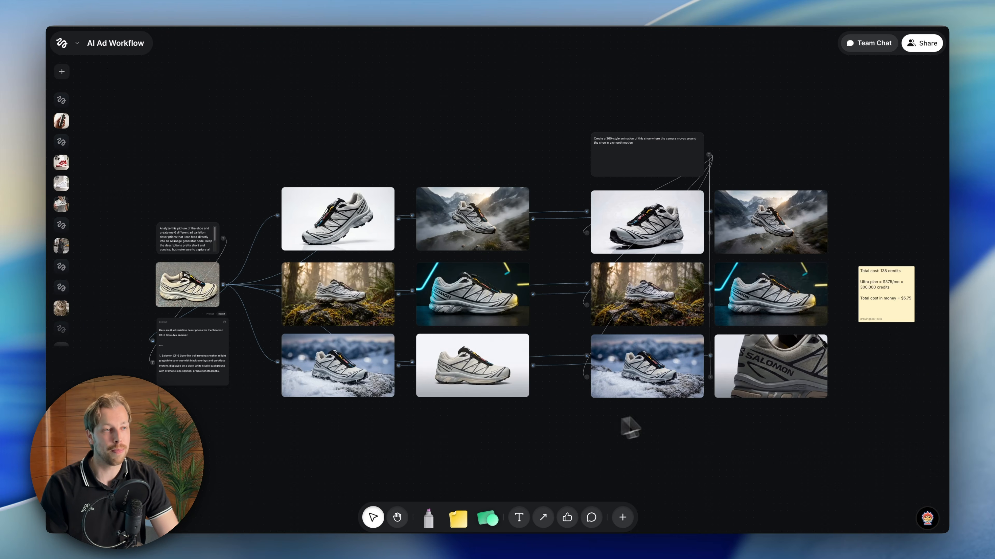
# - Select the whole workflow from the first prompt to the cost note, review the pipeline's run cost, and clear the selection
pyautogui.hscroll(2, 549, 414)
pyautogui.moveTo(857, 455); pyautogui.dragTo(188, 104)
pyautogui.click(154, 94)
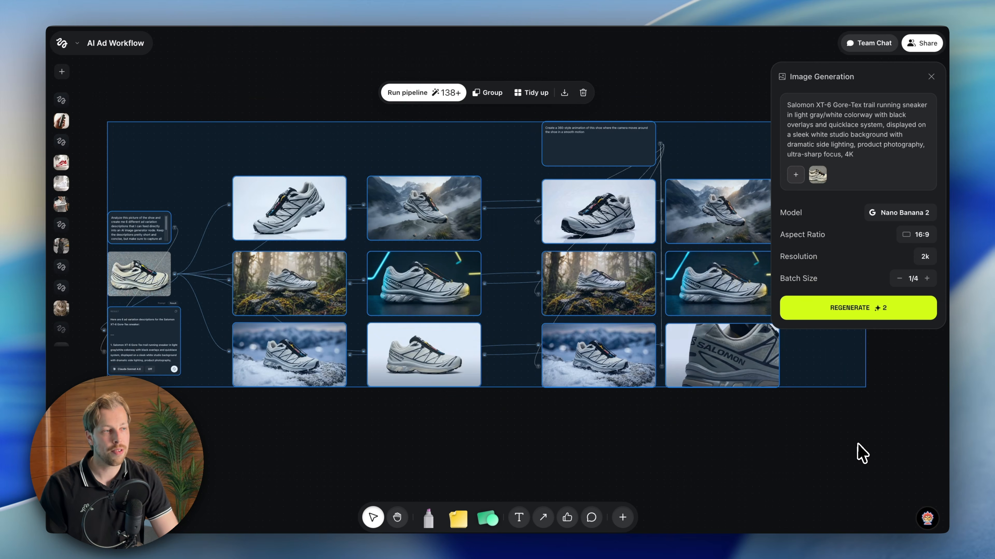
pyautogui.click(859, 455)
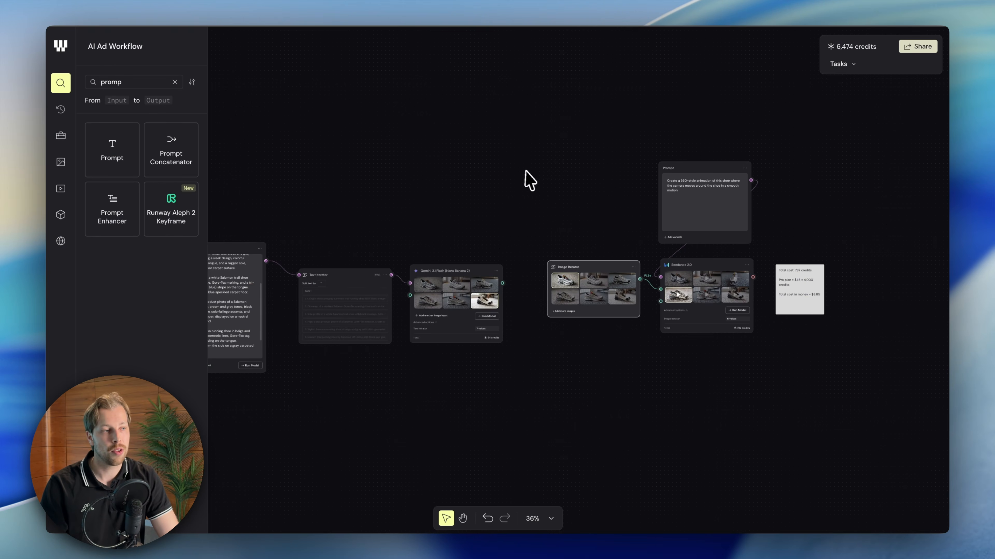
# - Switch to the Figma Weave workflow and select its animation nodes and its image nodes in turn, clearing each selection
pyautogui.hscroll(-5, 529, 181)
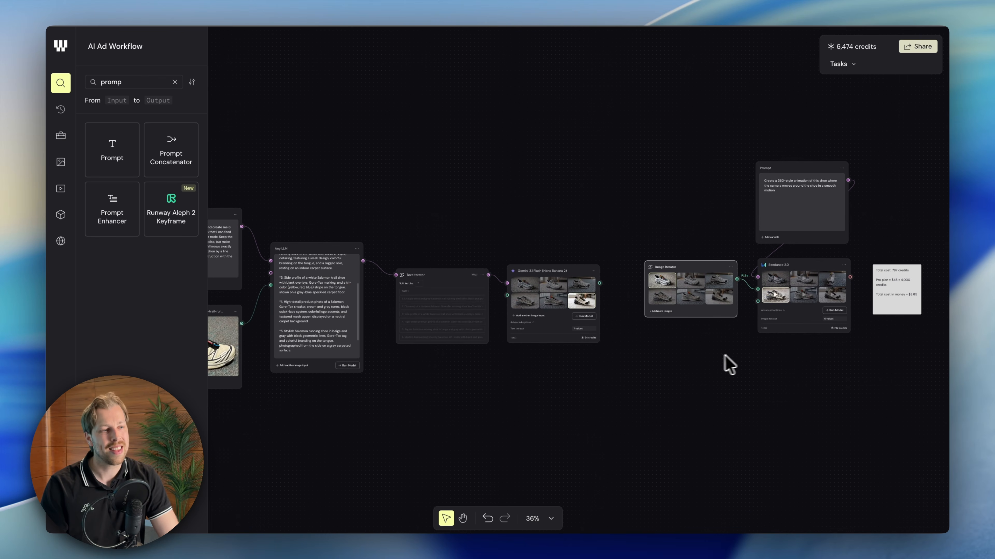
pyautogui.hscroll(-5, 729, 364)
pyautogui.hscroll(3, 775, 411)
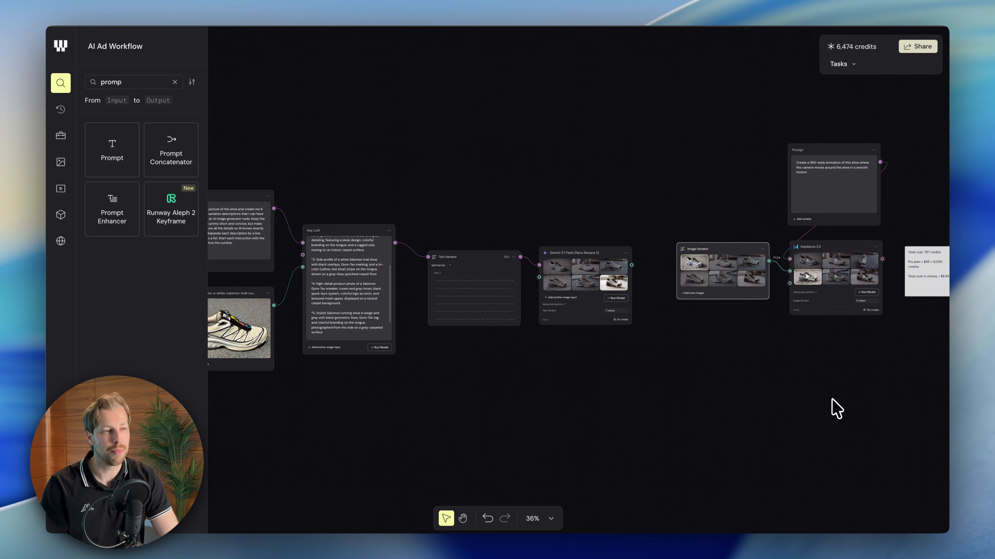
pyautogui.hscroll(1, 831, 399)
pyautogui.moveTo(888, 413); pyautogui.dragTo(713, 134)
pyautogui.click(642, 402)
pyautogui.moveTo(652, 408); pyautogui.dragTo(236, 154)
pyautogui.click(445, 139)
# - Switch to the Spaces workflow, review the shoe image's options for replacing its content, and close them without replacing it
pyautogui.click(587, 267)
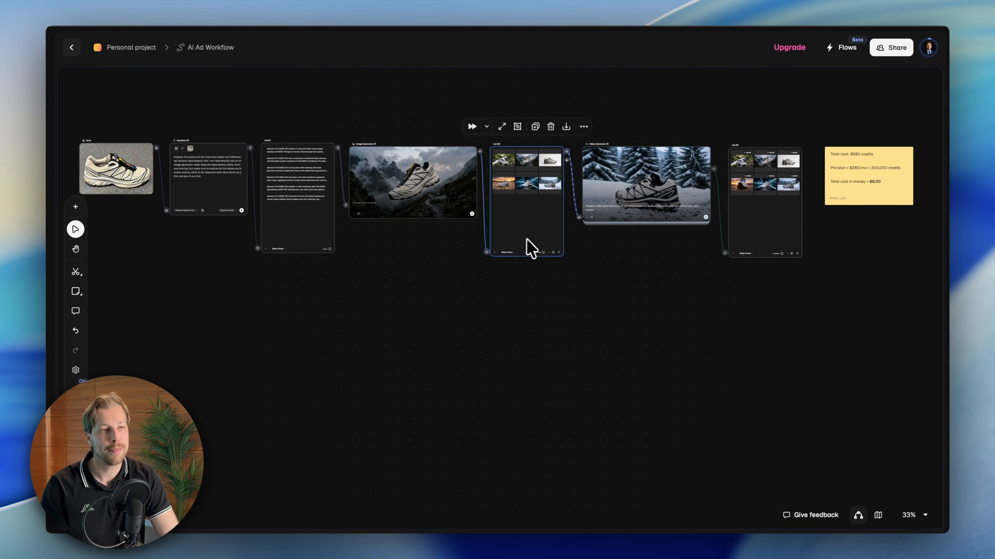
pyautogui.click(756, 302)
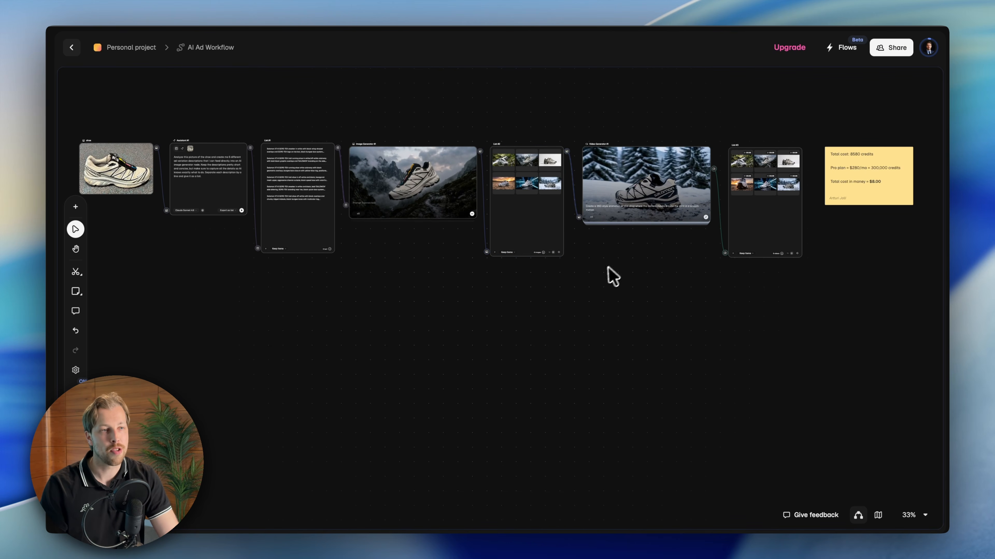
pyautogui.hscroll(-8, 137, 236)
pyautogui.scroll(5, 137, 236)
pyautogui.scroll(7, 440, 354)
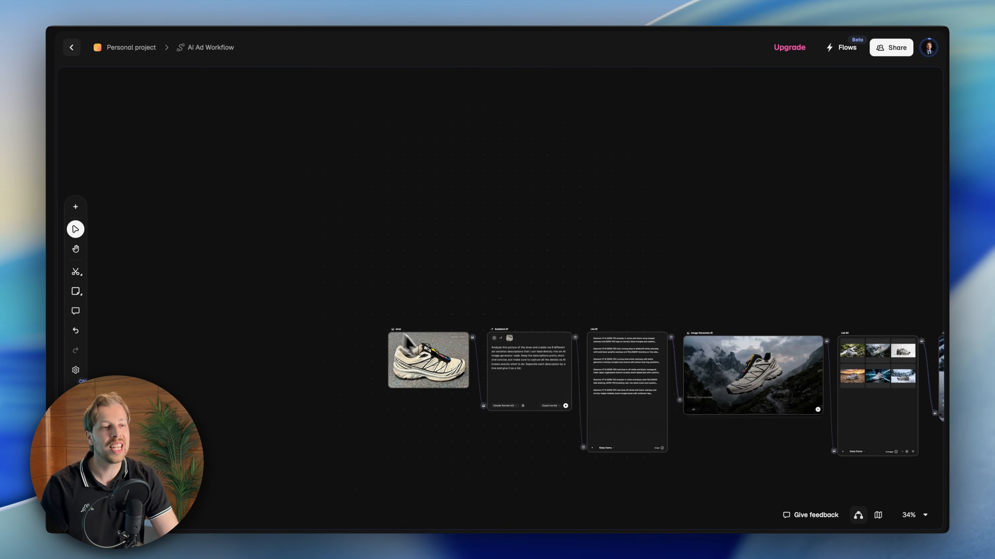
pyautogui.scroll(-4, 442, 362)
pyautogui.rightClick(391, 258)
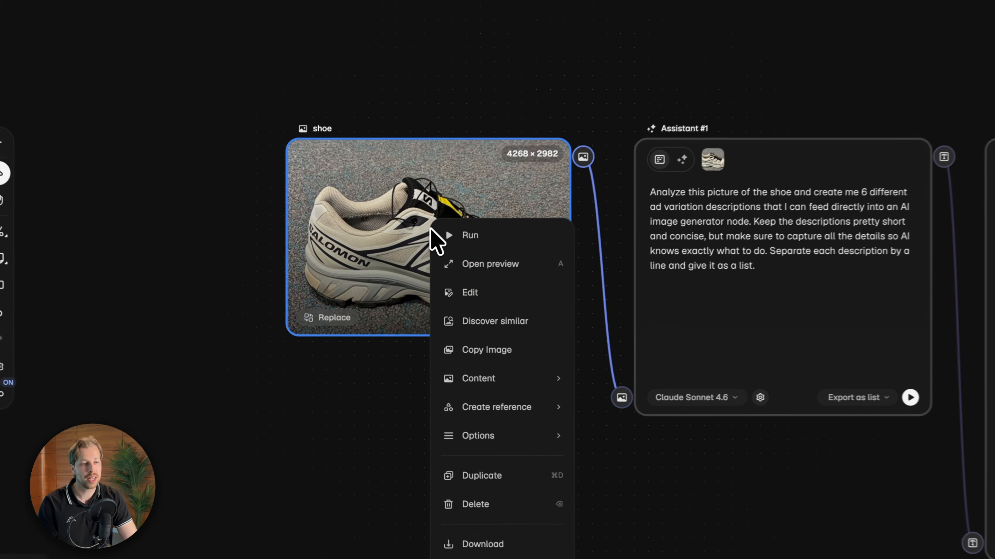
pyautogui.moveTo(525, 383)
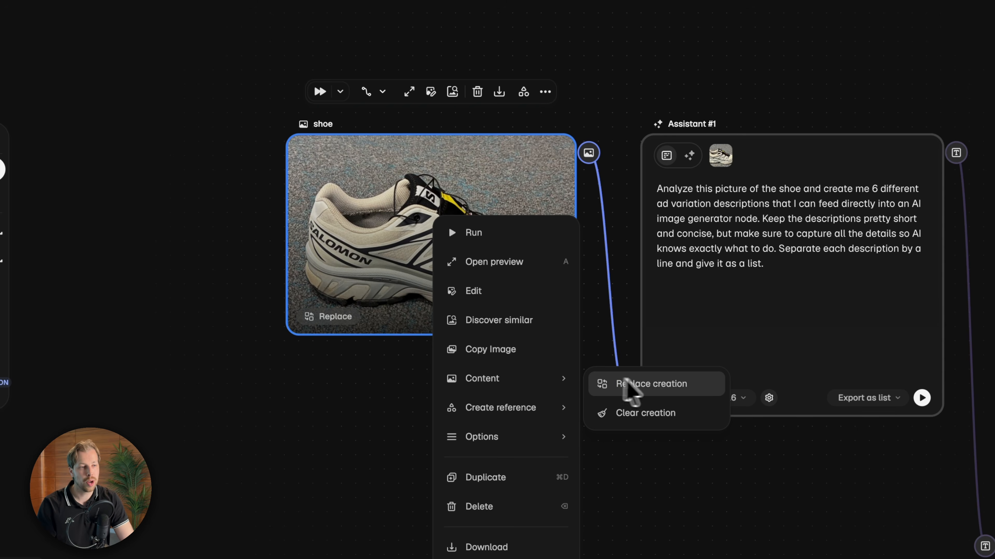
pyautogui.click(240, 285)
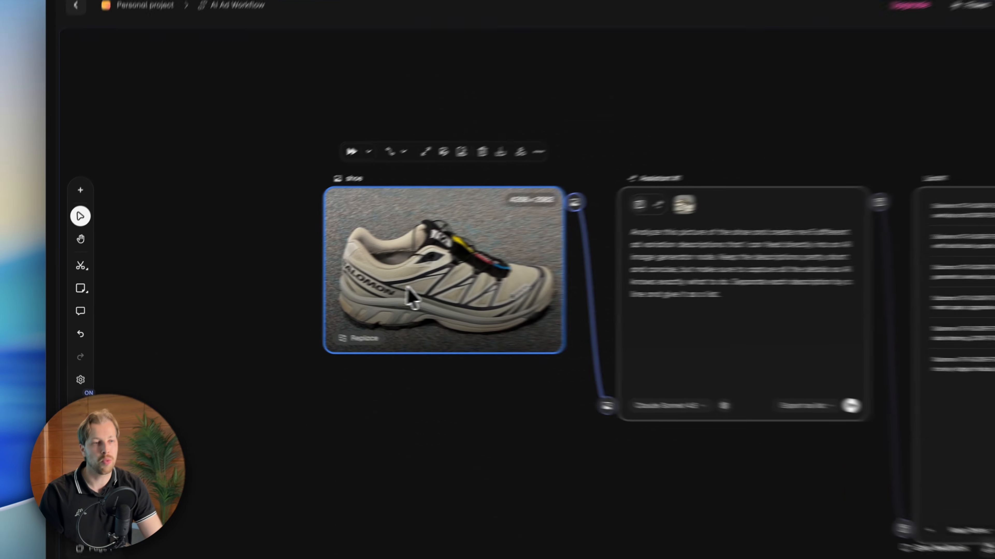
pyautogui.scroll(-10, 386, 300)
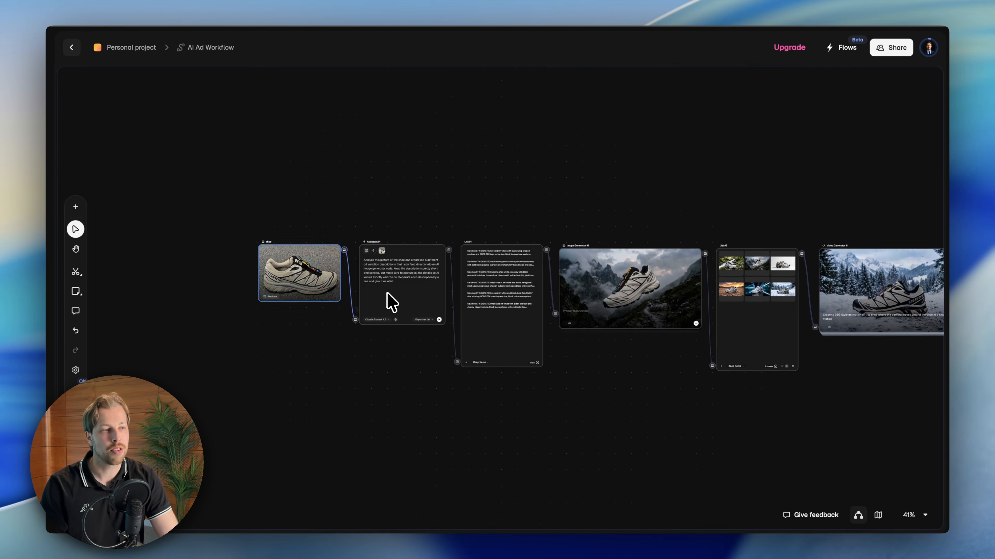
# - Select the nodes from the shoe image to the image list, clear the selection, and examine the chained generators and lists
pyautogui.moveTo(728, 378); pyautogui.dragTo(148, 149)
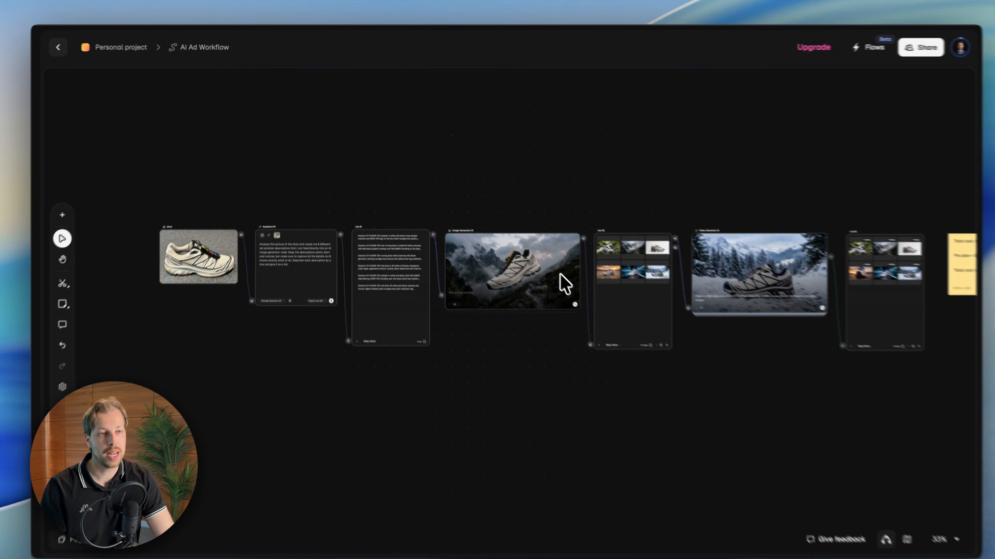
pyautogui.scroll(5, 598, 299)
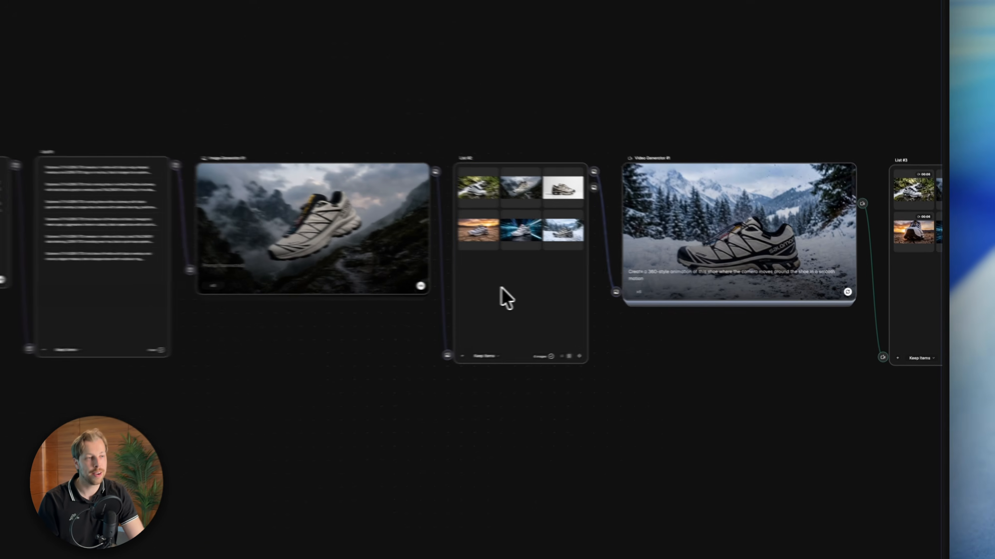
pyautogui.click(507, 299)
pyautogui.click(896, 302)
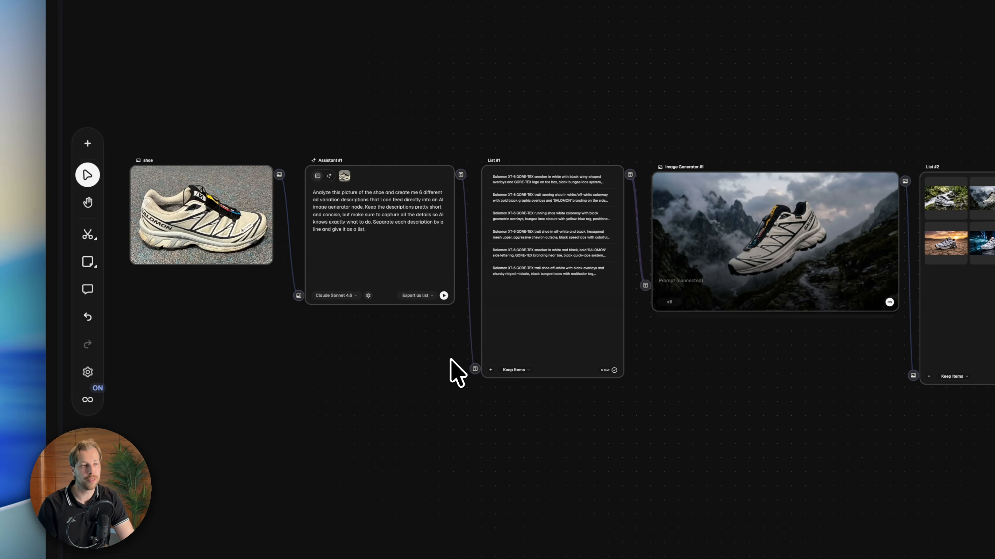
pyautogui.scroll(-3, 437, 372)
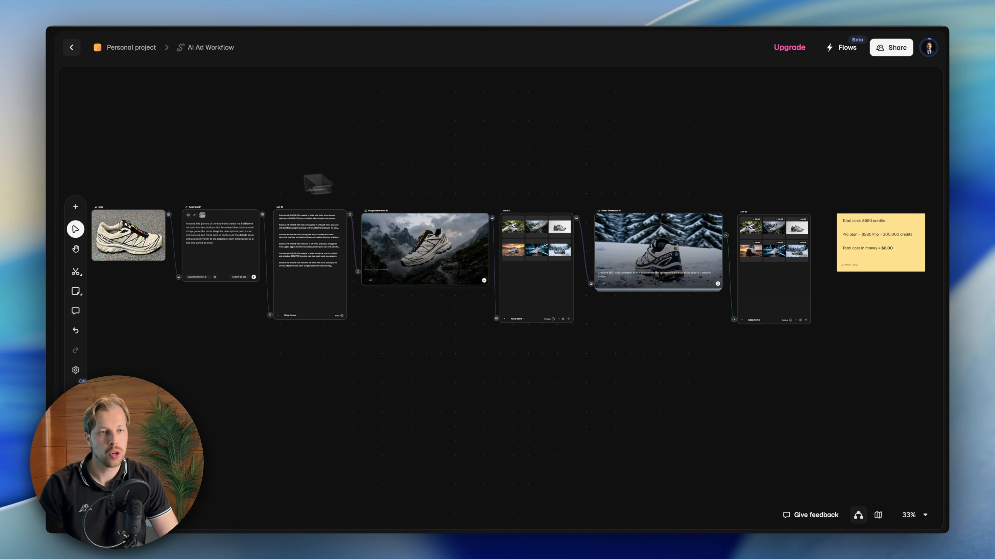
# - Select the whole Spaces workflow from the shoe image to the cost note and inspect its nodes up close
pyautogui.moveTo(126, 170); pyautogui.dragTo(862, 344)
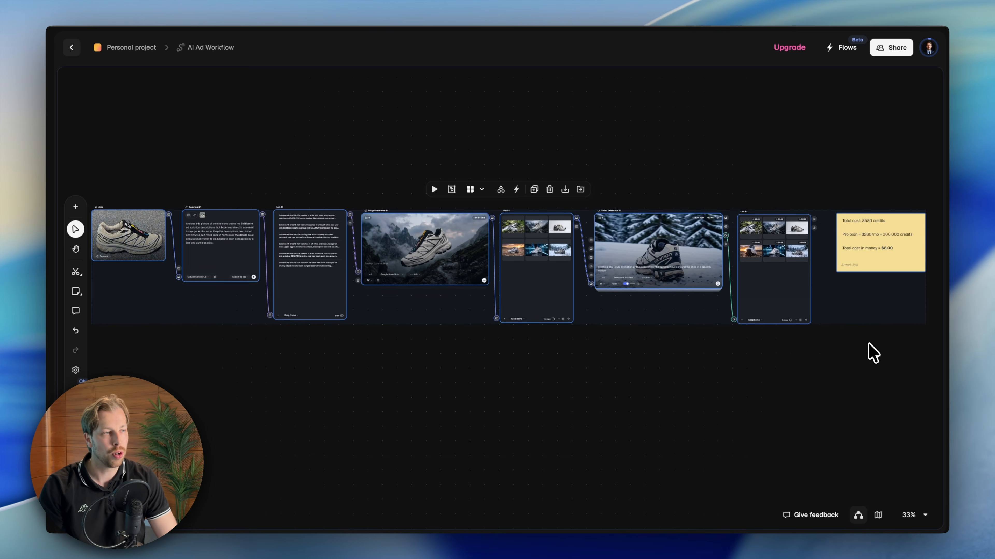
pyautogui.scroll(3, 506, 310)
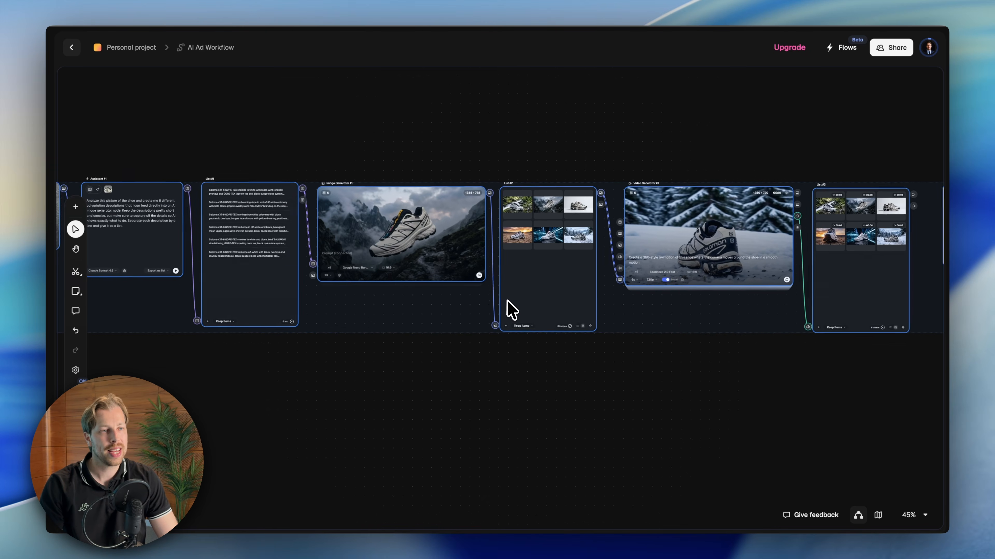
pyautogui.scroll(-1, 531, 288)
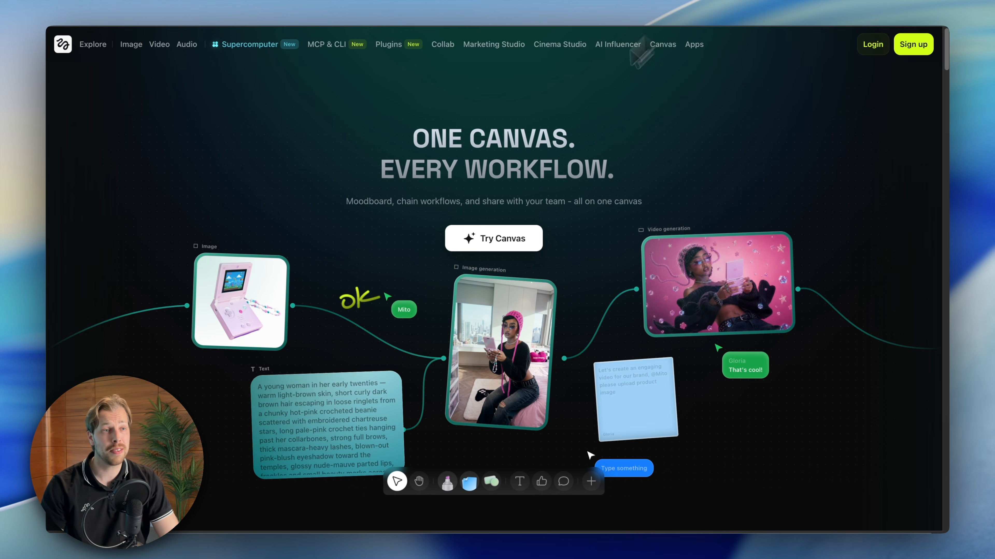
# - Look through the image, video and audio offerings on the Canvas product website, and switch to Figma Weave to view its whole workflow
pyautogui.moveTo(131, 51)
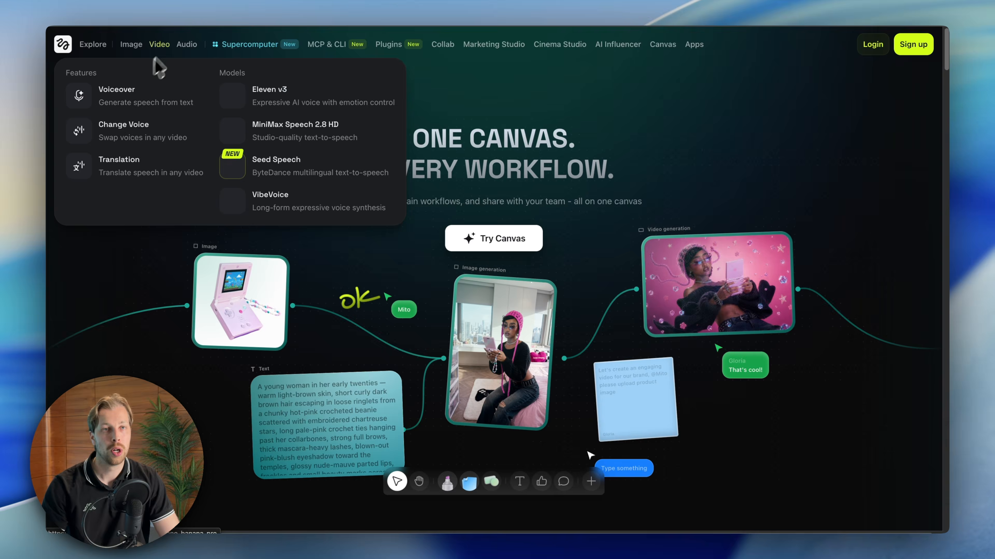
pyautogui.moveTo(167, 43)
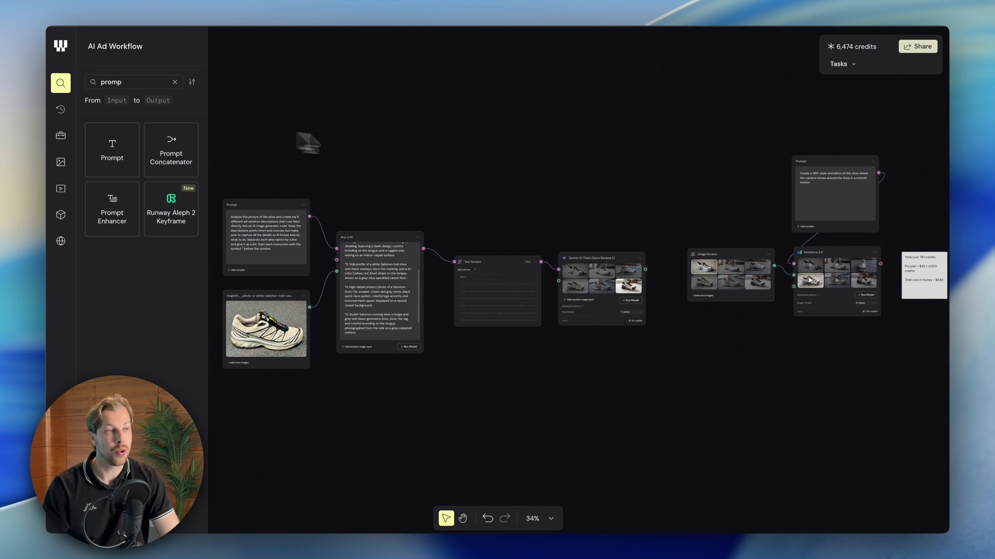
pyautogui.hscroll(2, 602, 125)
pyautogui.scroll(-3, 606, 133)
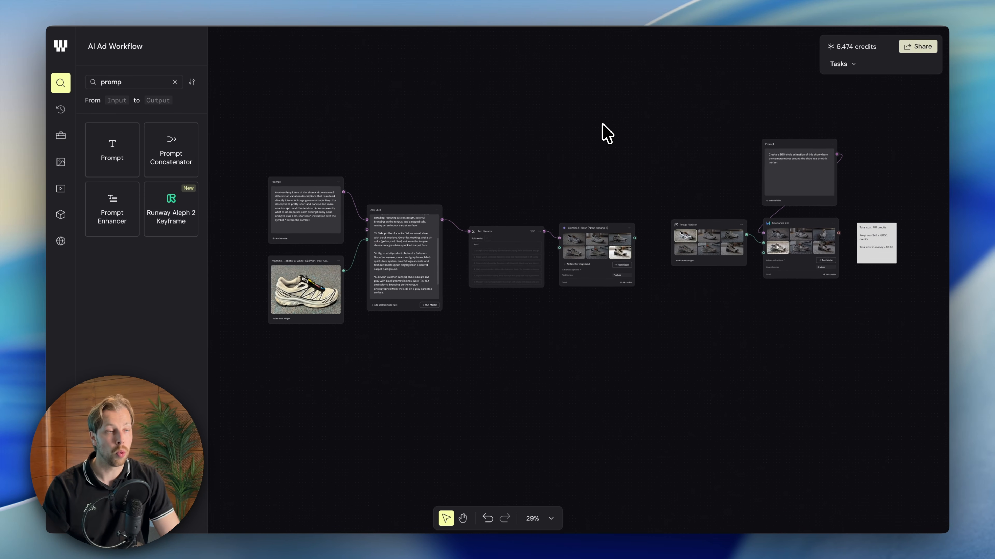
# - Return from Figma Weave to the Canvas product website and look over its image and video offerings
pyautogui.hscroll(2, 606, 134)
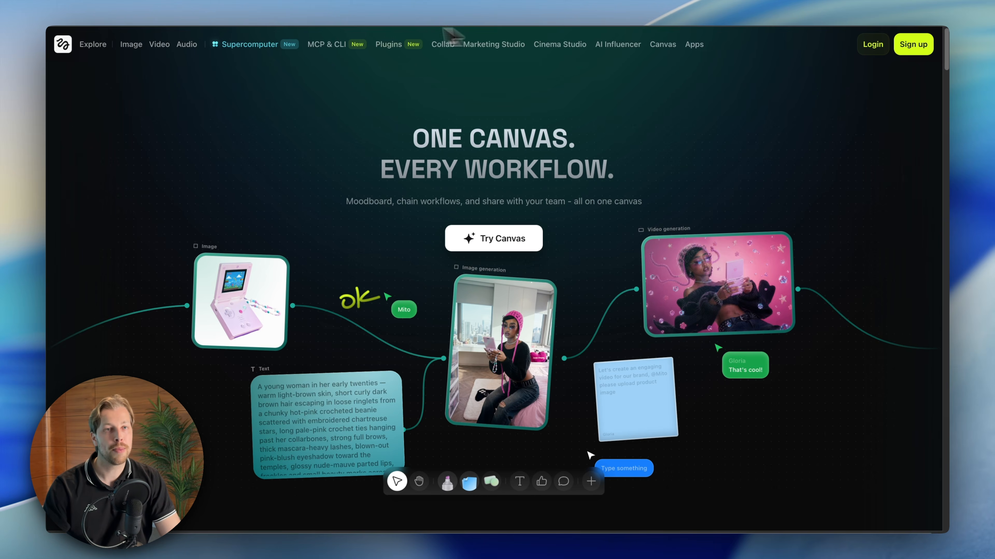
pyautogui.moveTo(159, 44)
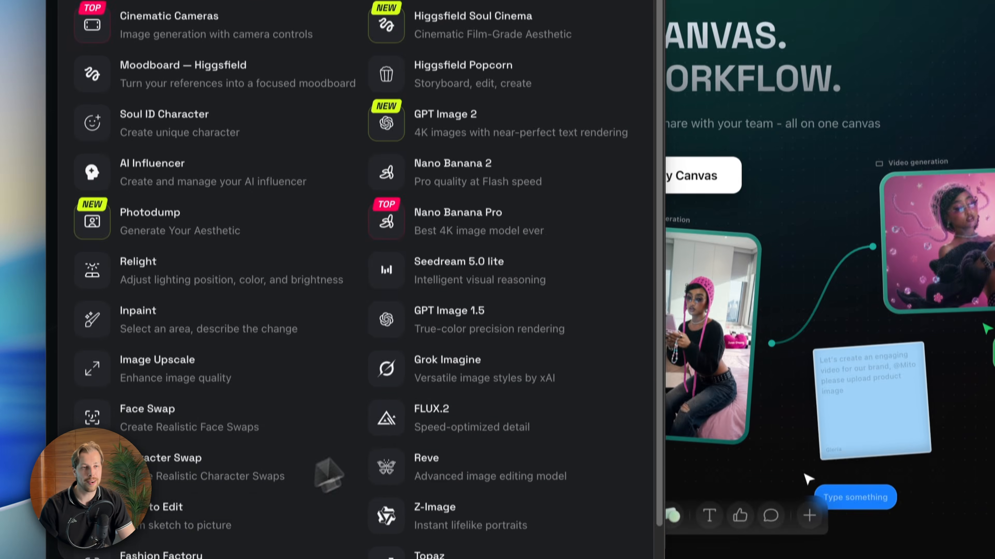
pyautogui.moveTo(214, 43)
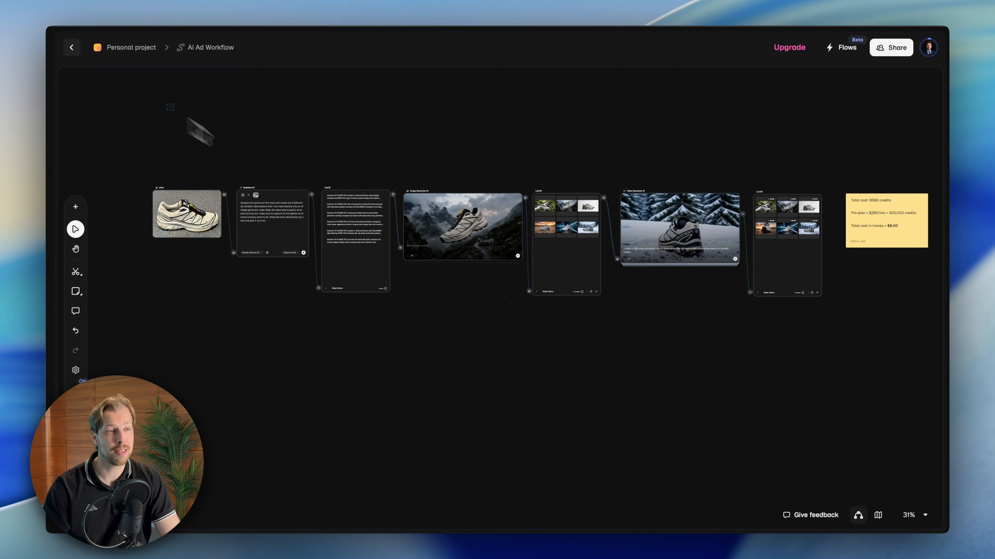
# - Switch to the Spaces workflow and select its nodes from the shoe image to the final video list
pyautogui.moveTo(200, 129); pyautogui.dragTo(950, 382)
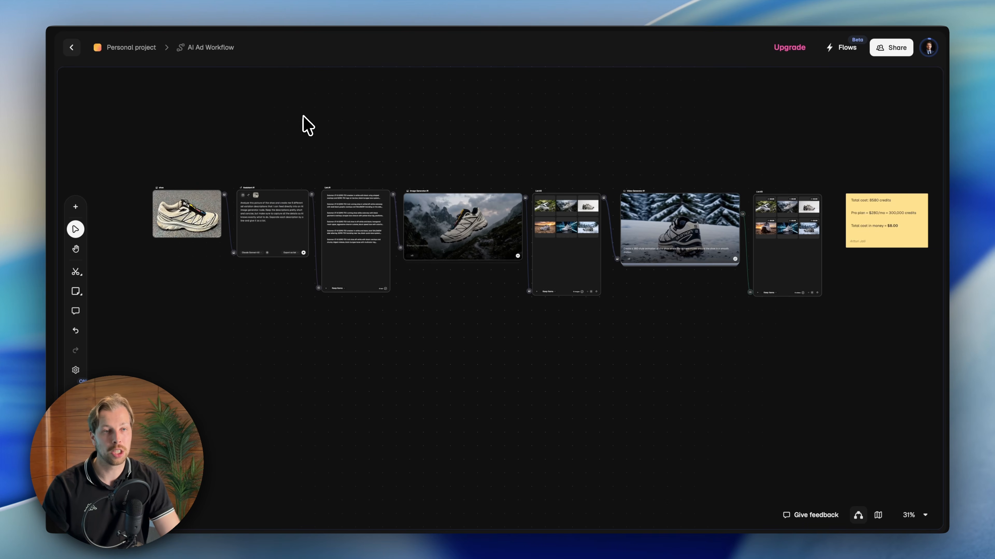
pyautogui.hscroll(2, 276, 116)
pyautogui.moveTo(102, 137); pyautogui.dragTo(777, 314)
pyautogui.moveTo(736, 358); pyautogui.dragTo(112, 134)
pyautogui.moveTo(112, 133); pyautogui.dragTo(734, 303)
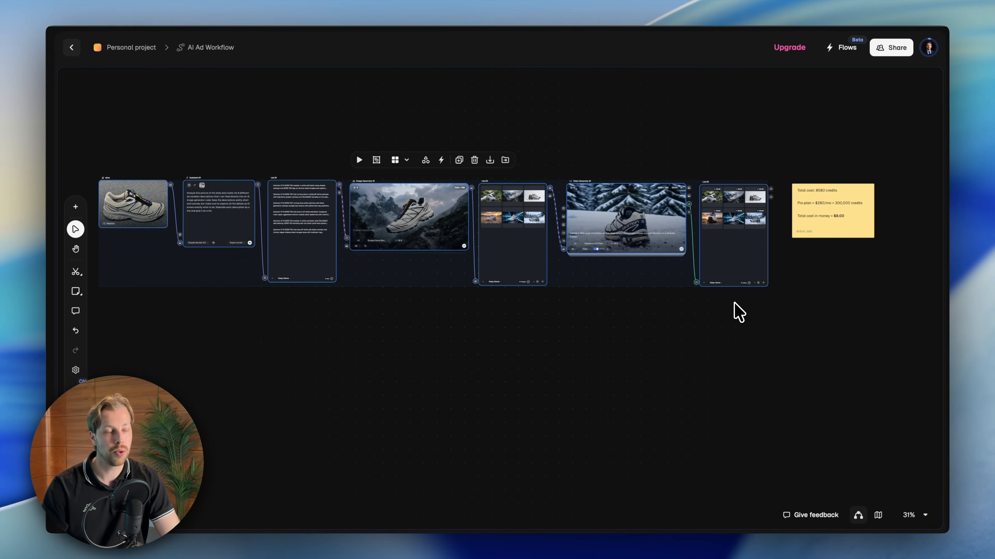
# - Select the image list, select the video list instead, and examine the cost note alongside the whole Spaces workflow
pyautogui.moveTo(499, 320); pyautogui.dragTo(517, 154)
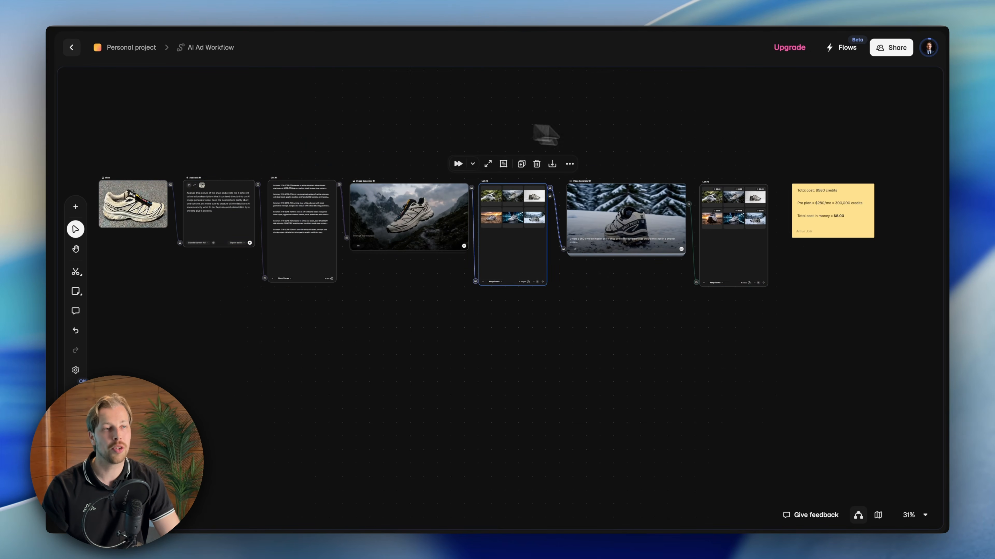
pyautogui.click(733, 243)
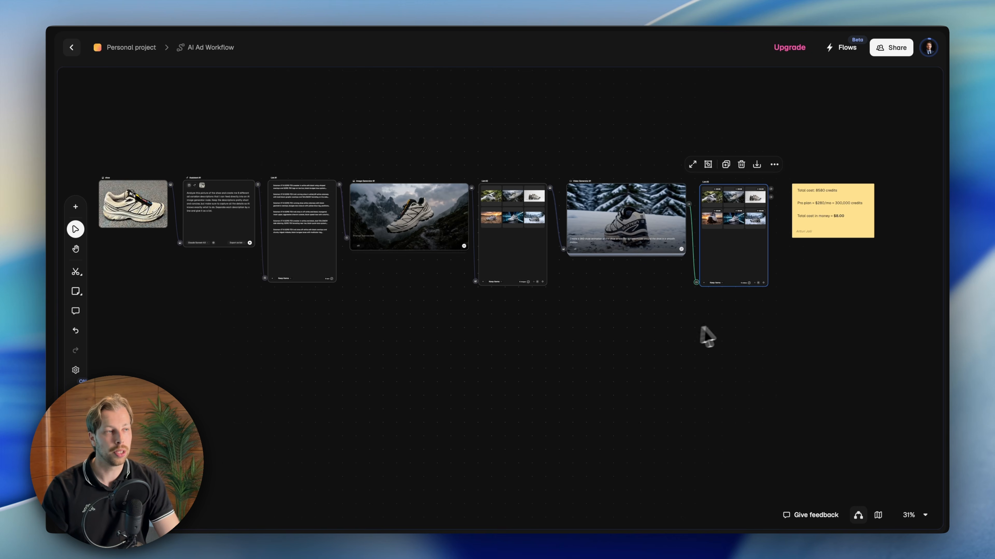
pyautogui.scroll(5, 799, 304)
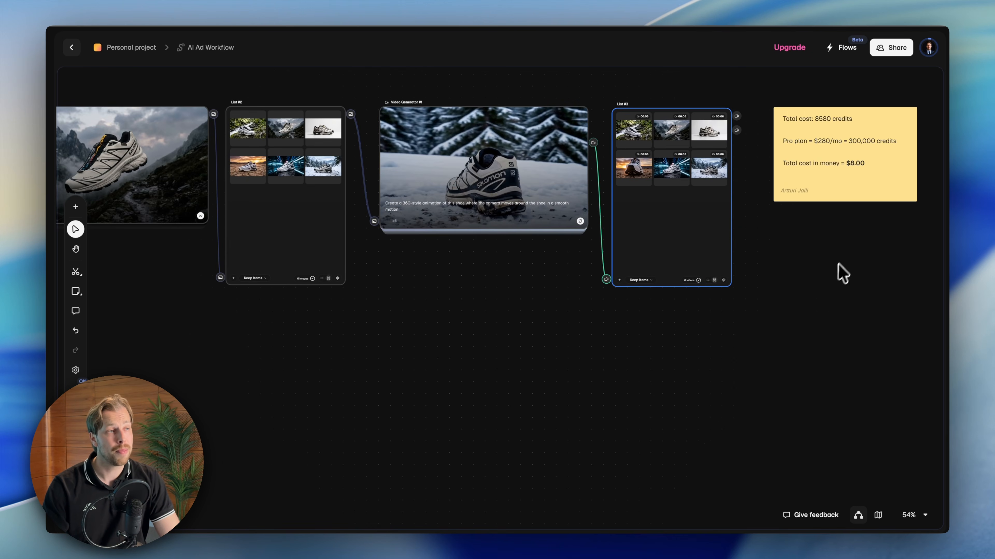
pyautogui.hscroll(1, 758, 231)
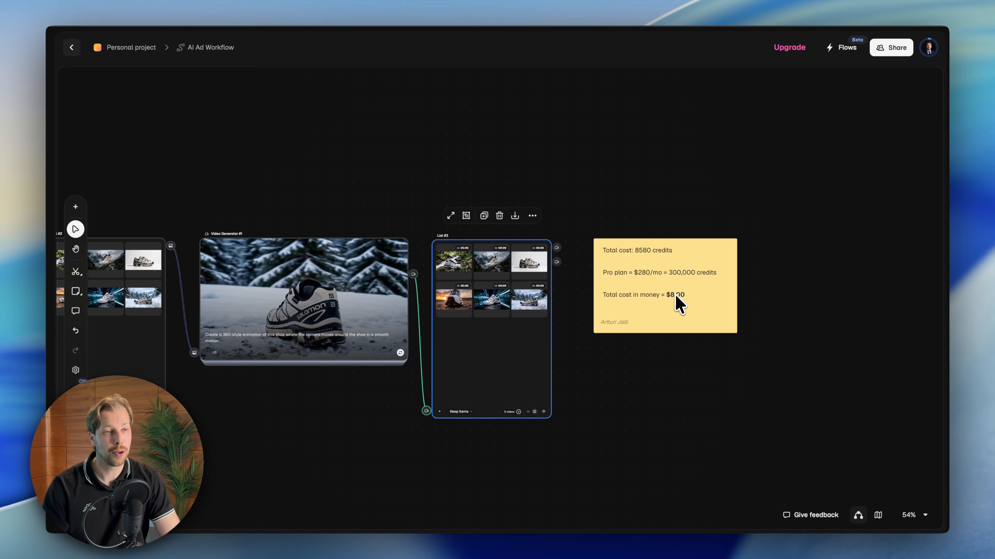
pyautogui.scroll(-4, 675, 294)
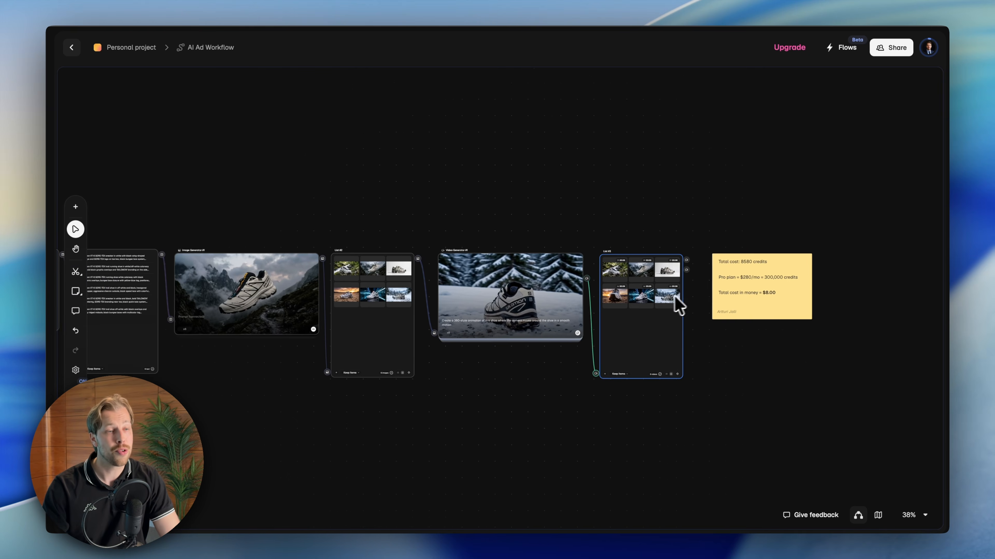
pyautogui.hscroll(-3, 674, 296)
pyautogui.scroll(-2, 693, 320)
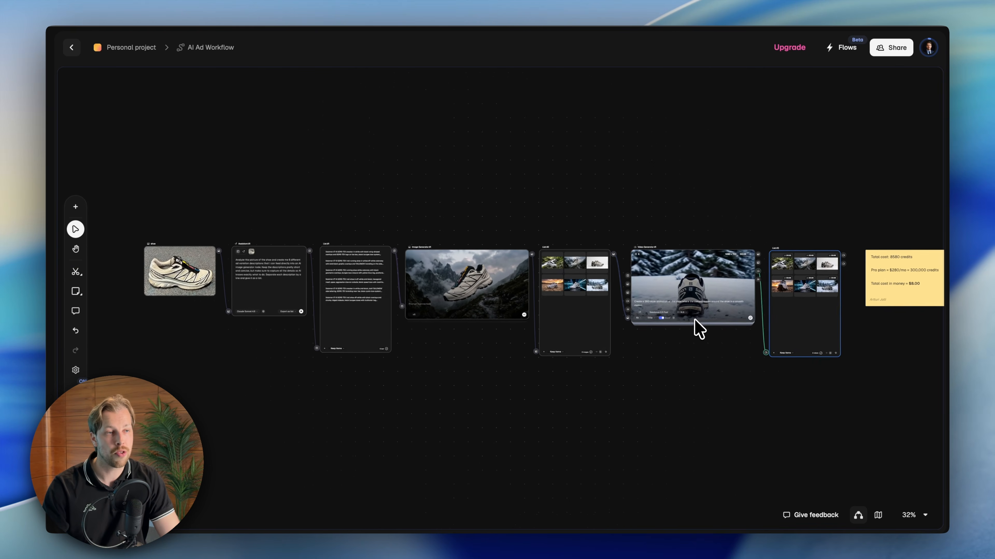
pyautogui.hscroll(2, 701, 392)
pyautogui.scroll(-1, 701, 392)
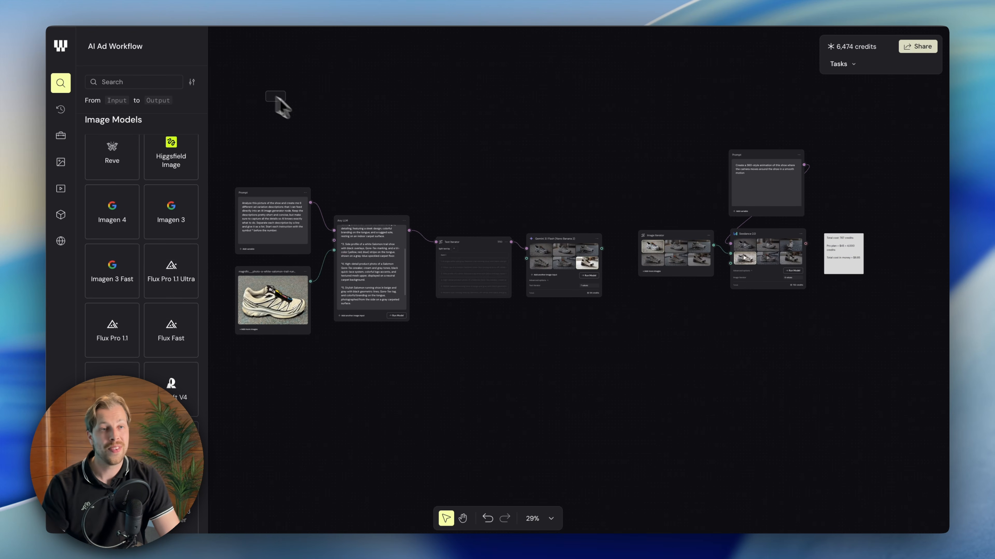
# - Switch to Figma Weave, select the nodes from the first prompt and shoe image to the Gemini generator, and shift the group slightly
pyautogui.moveTo(277, 99); pyautogui.dragTo(843, 378)
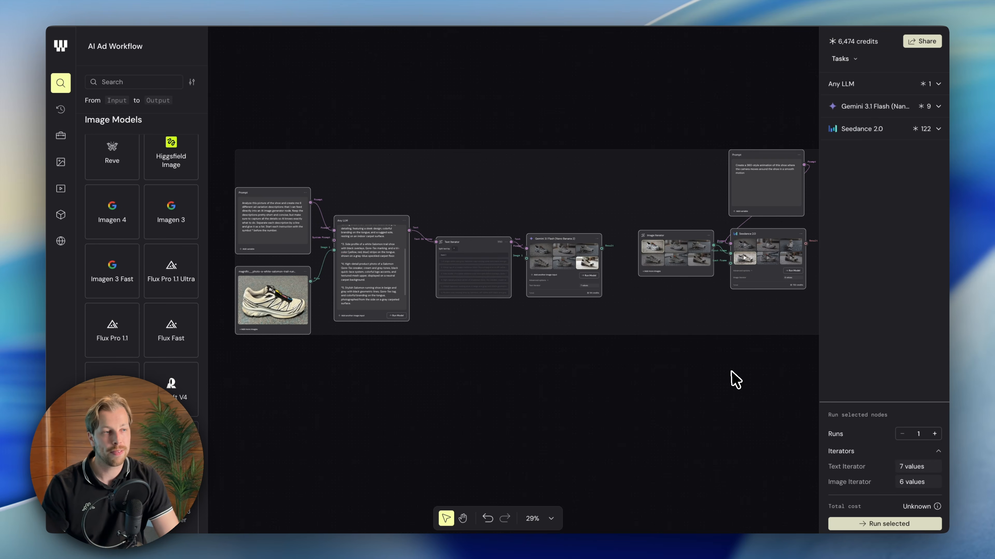
pyautogui.click(658, 382)
pyautogui.moveTo(565, 369); pyautogui.dragTo(250, 171)
pyautogui.moveTo(311, 289)
pyautogui.mouseDown()
pyautogui.moveTo(317, 240)
pyautogui.moveTo(321, 289)
pyautogui.mouseUp()
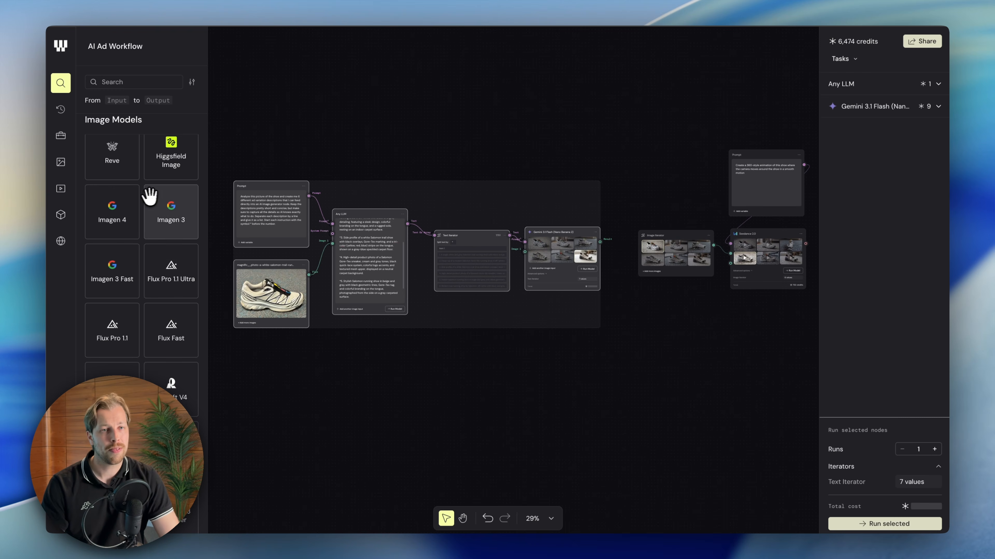
# - Look through the image models, image enhancement tools and video models in the Figma Weave node library, and clear the node selection
pyautogui.scroll(-15, 162, 216)
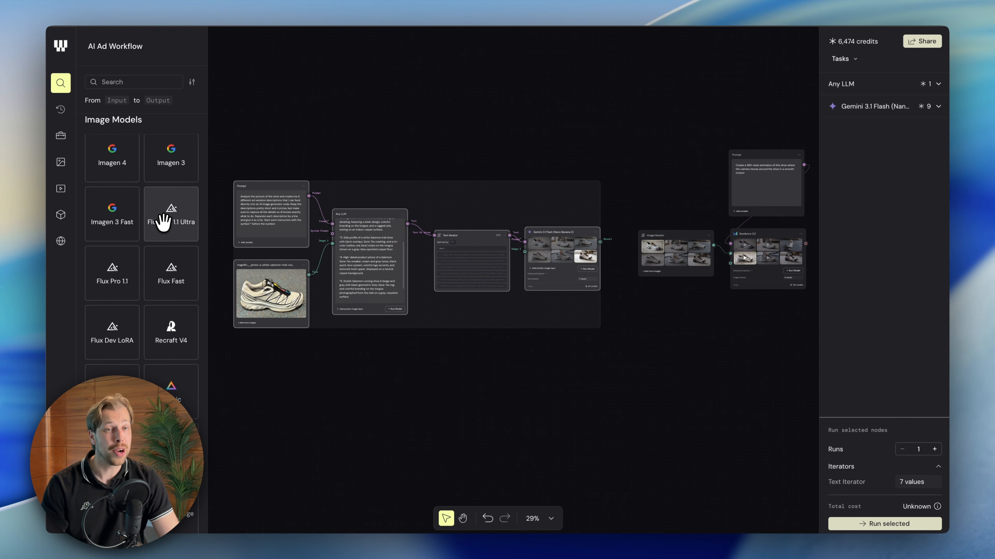
pyautogui.scroll(-20, 148, 235)
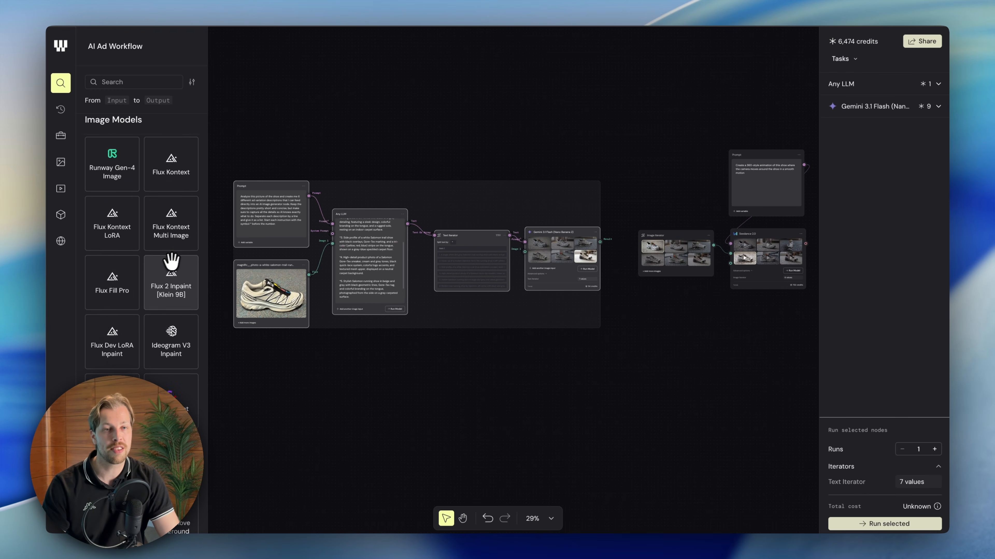
pyautogui.moveTo(166, 263)
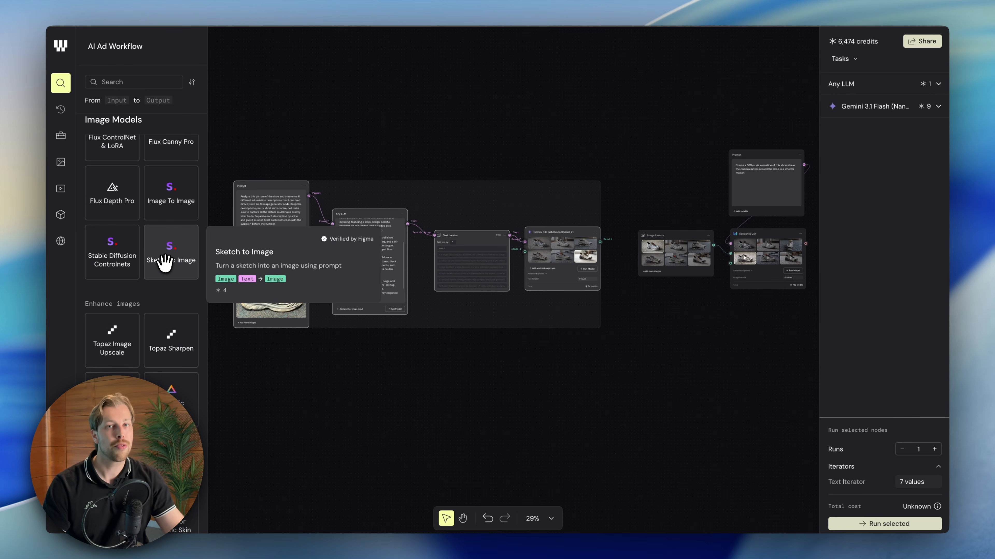
pyautogui.scroll(-5, 162, 291)
pyautogui.scroll(-6, 118, 318)
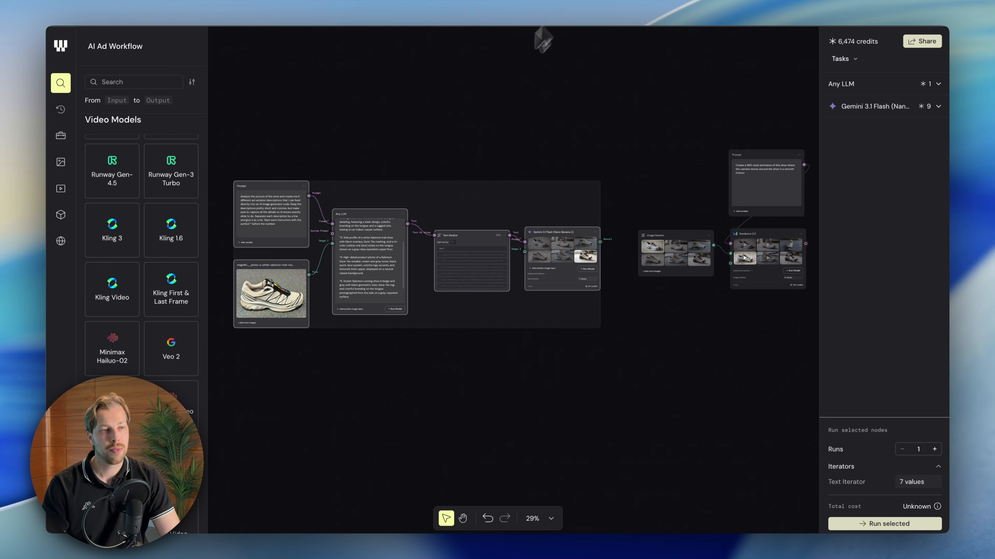
pyautogui.click(495, 118)
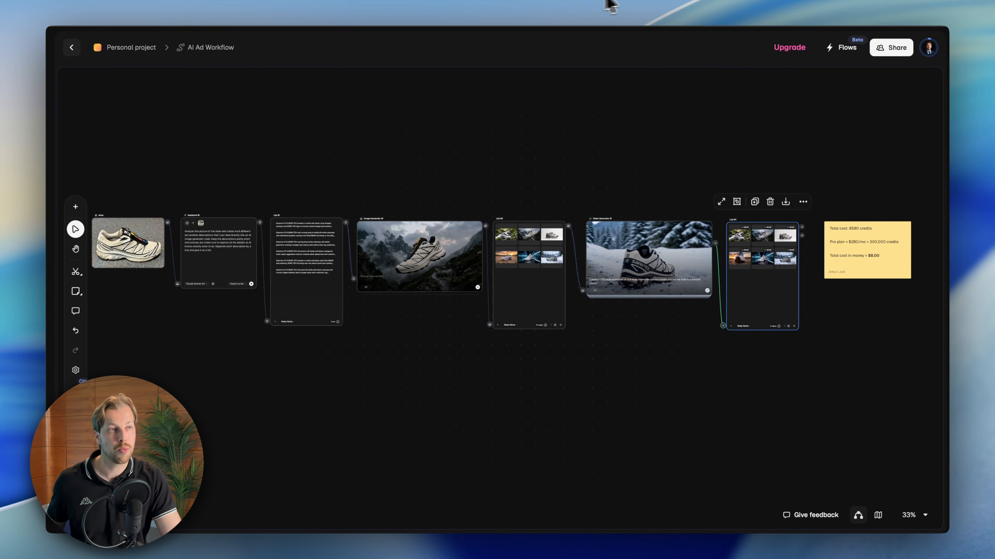
# - Switch from Spaces to Figma Weave, sweep a selection across its nodes, and switch to the shoe workflow in Higgsfield Canvas
pyautogui.click(641, 1)
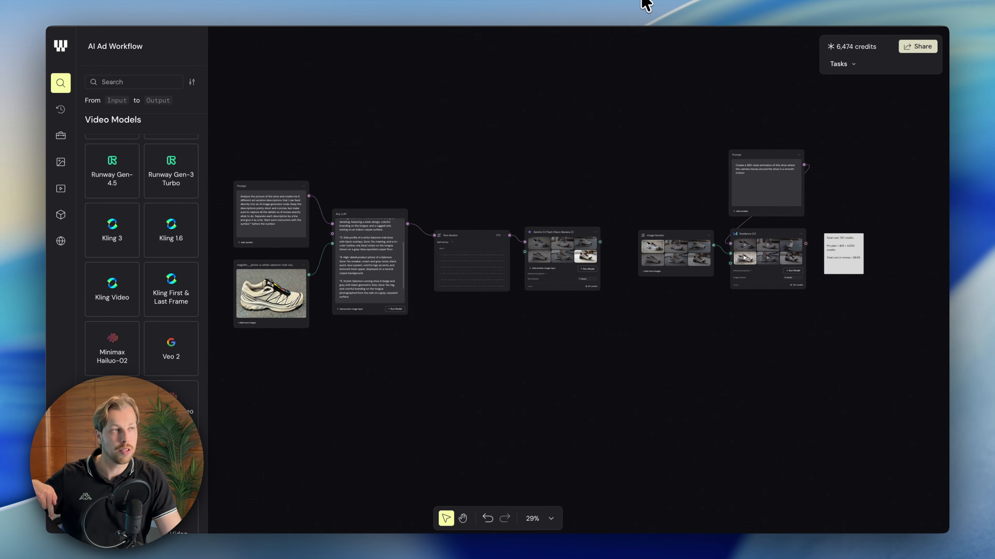
pyautogui.moveTo(816, 402); pyautogui.dragTo(295, 146)
pyautogui.click(849, 1)
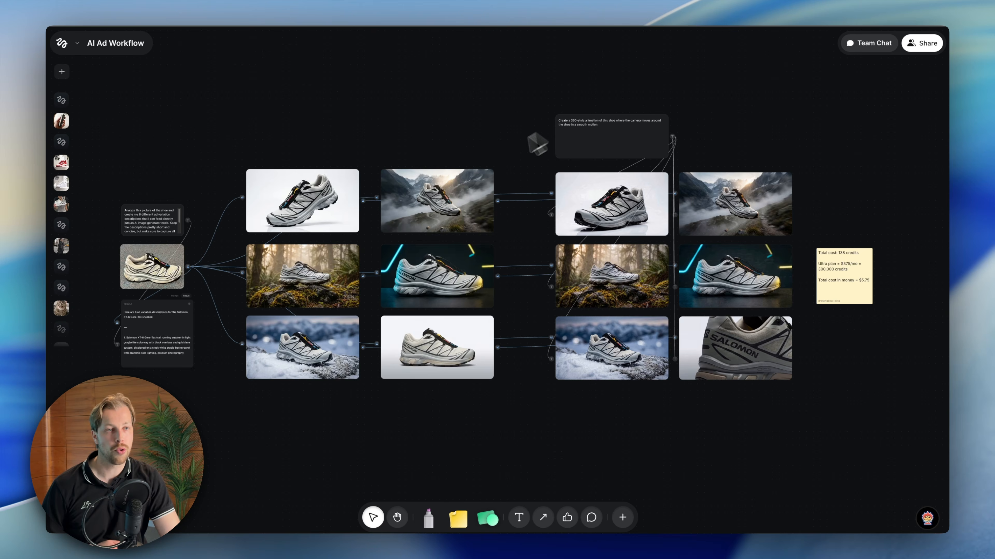